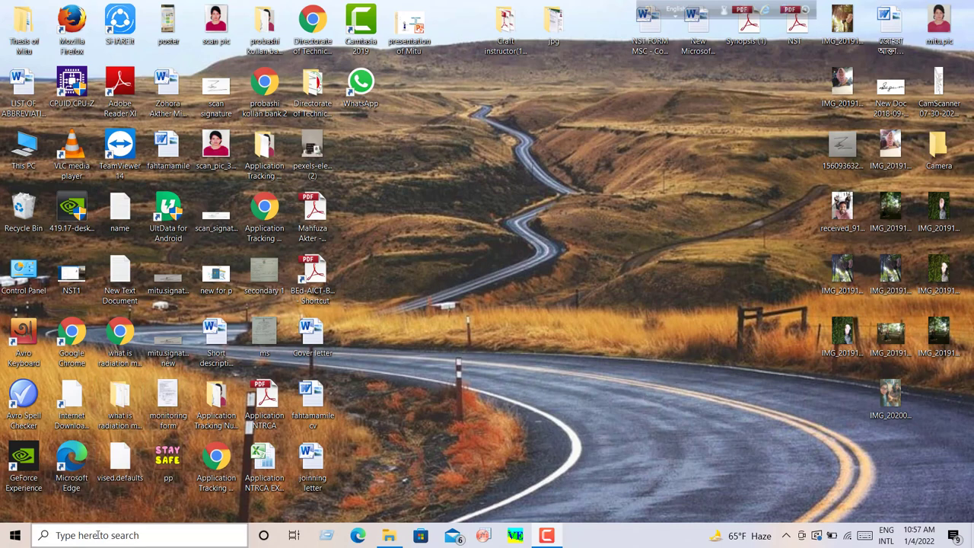
# Launch Paint by searching 'pa' in Windows search and choosing the Best match.
pyautogui.click(125, 536)
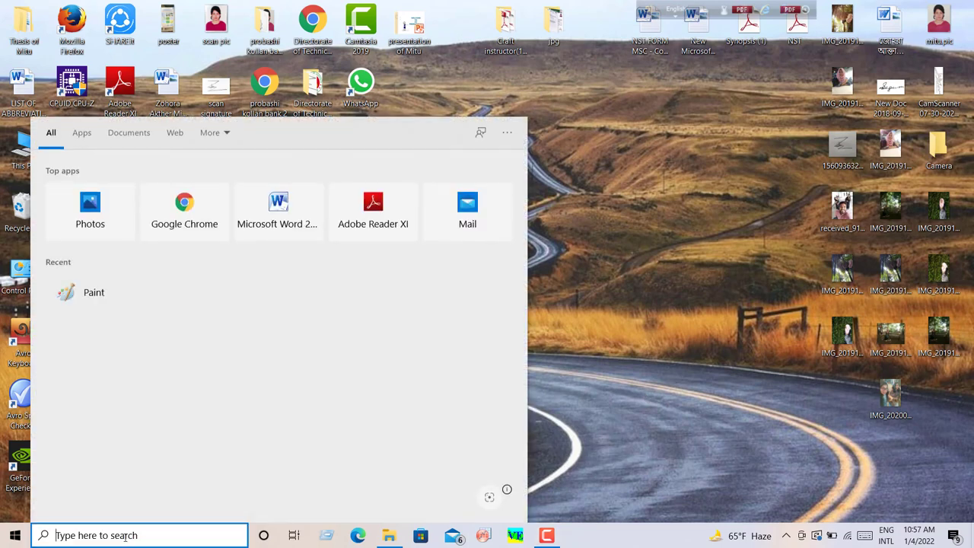
pyautogui.write('pa')
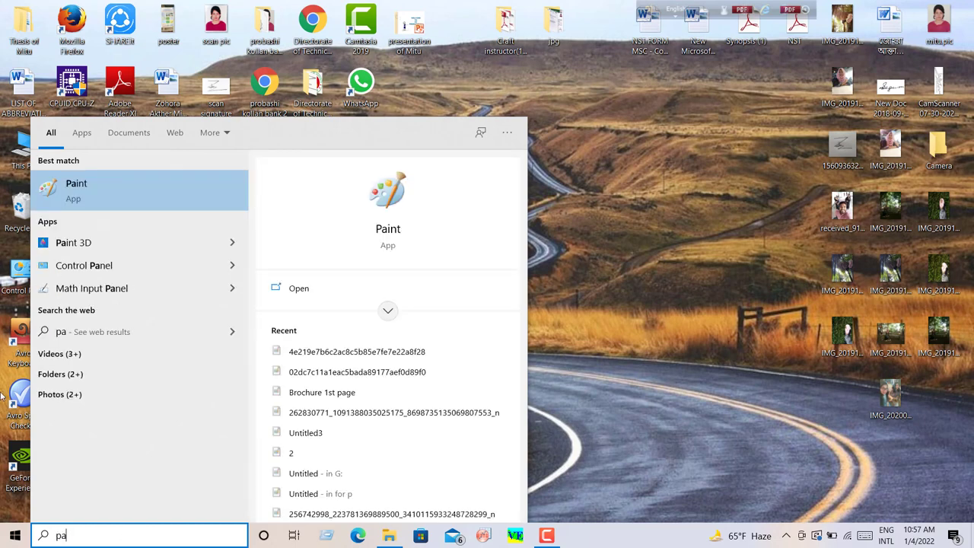
pyautogui.click(61, 188)
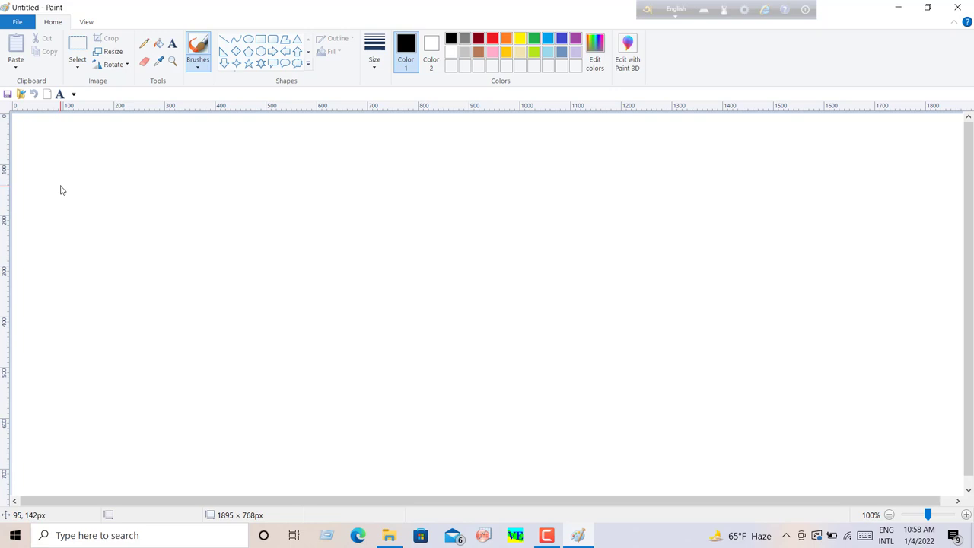
# Open the green hills landscape photo in Paint, then undo a stray brush stroke.
pyautogui.click(21, 94)
pyautogui.click(445, 207)
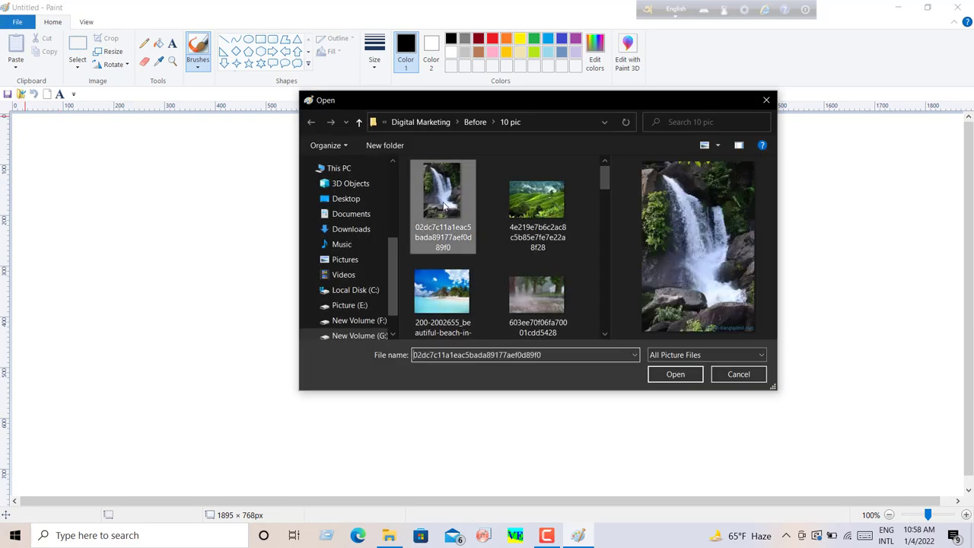
pyautogui.click(556, 208)
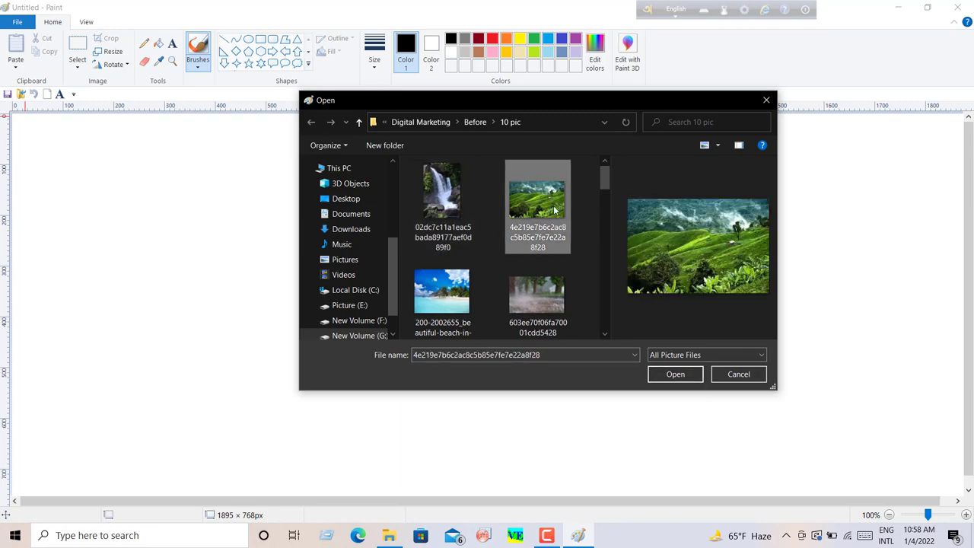
pyautogui.click(682, 373)
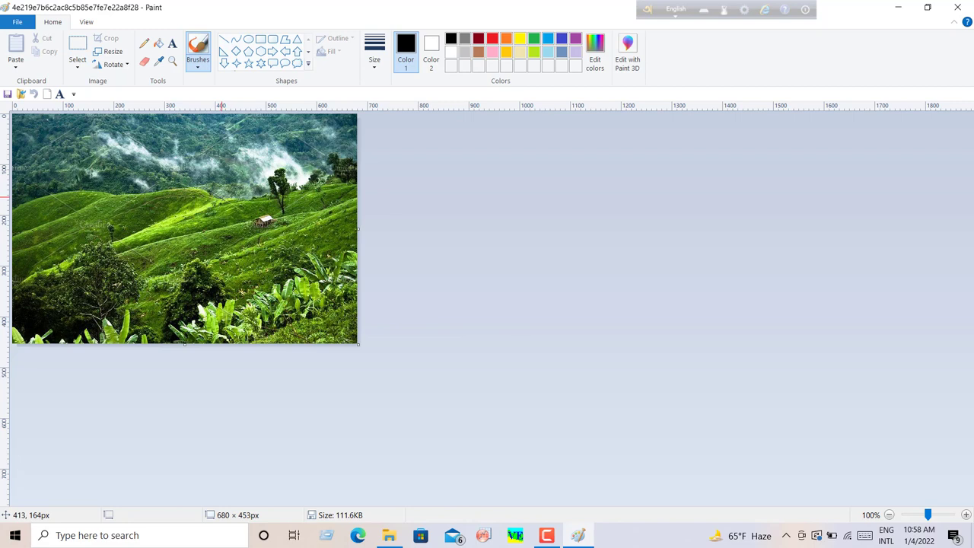
pyautogui.moveTo(221, 201); pyautogui.dragTo(232, 197)
pyautogui.click(33, 93)
# Select most of the landscape photo with a rectangular selection.
pyautogui.click(79, 47)
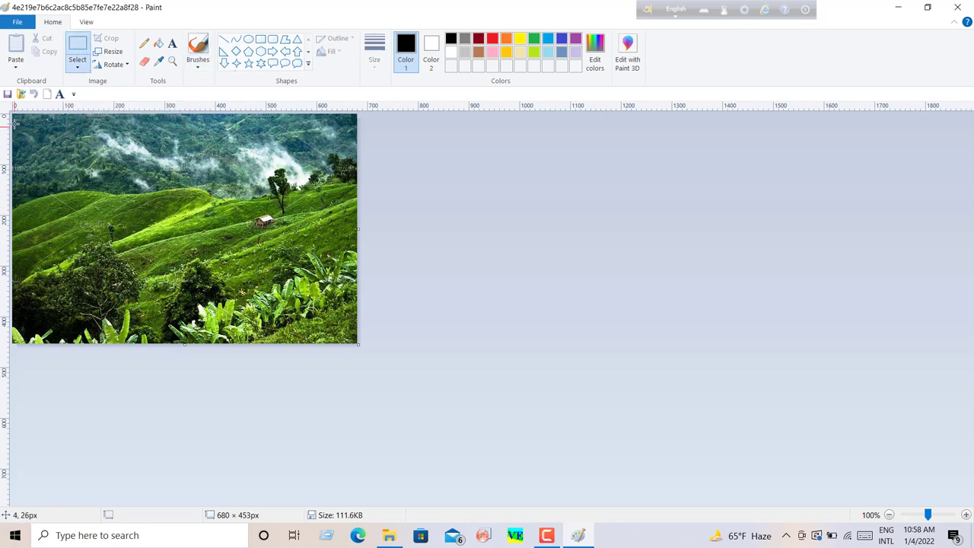
pyautogui.moveTo(14, 117); pyautogui.dragTo(123, 190)
pyautogui.moveTo(124, 192); pyautogui.dragTo(355, 342)
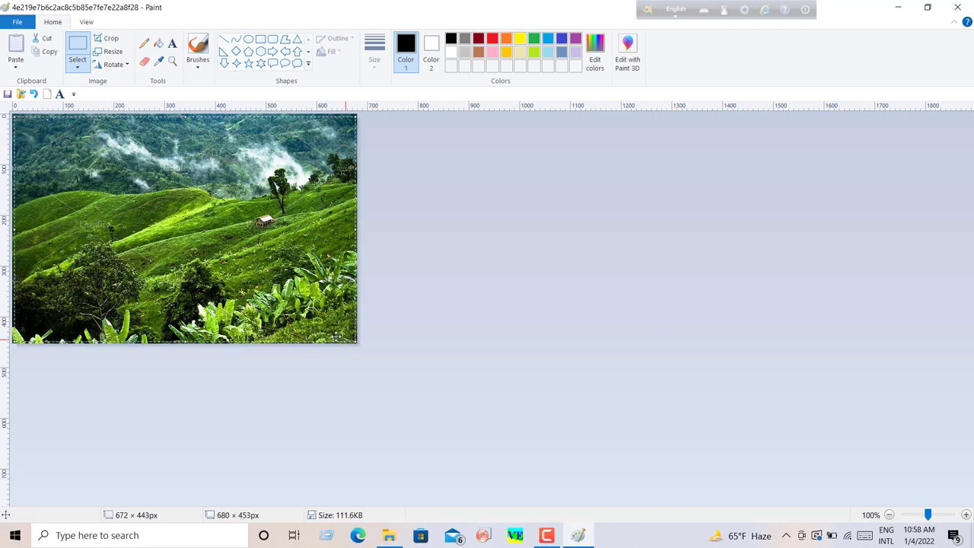
# Resize the selection to 300 × 400 pixels with aspect ratio unlocked.
pyautogui.click(109, 52)
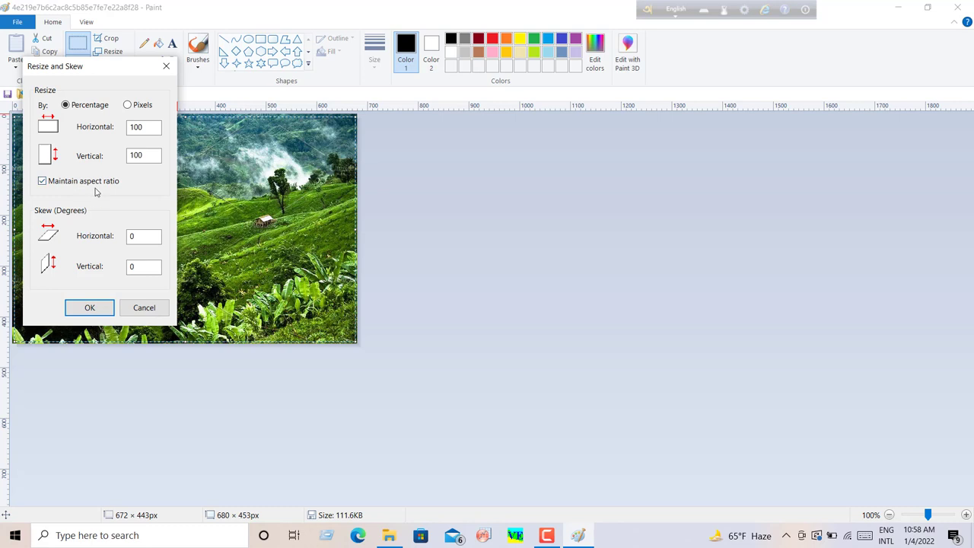
pyautogui.click(47, 186)
pyautogui.click(128, 108)
pyautogui.click(143, 127)
pyautogui.press('BackSpace')
pyautogui.press('BackSpace')
pyautogui.press('BackSpace')
pyautogui.write('3')
pyautogui.write('00')
pyautogui.click(143, 156)
pyautogui.press('BackSpace')
pyautogui.press('BackSpace')
pyautogui.write('00')
pyautogui.click(89, 307)
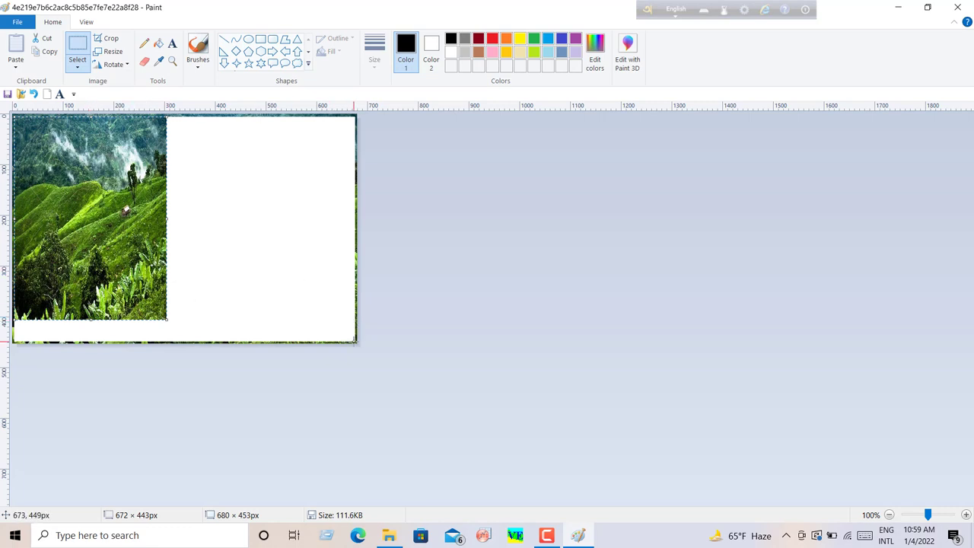
# Undo the resize and enlarge the canvas to 1895 × 775 px.
pyautogui.click(355, 342)
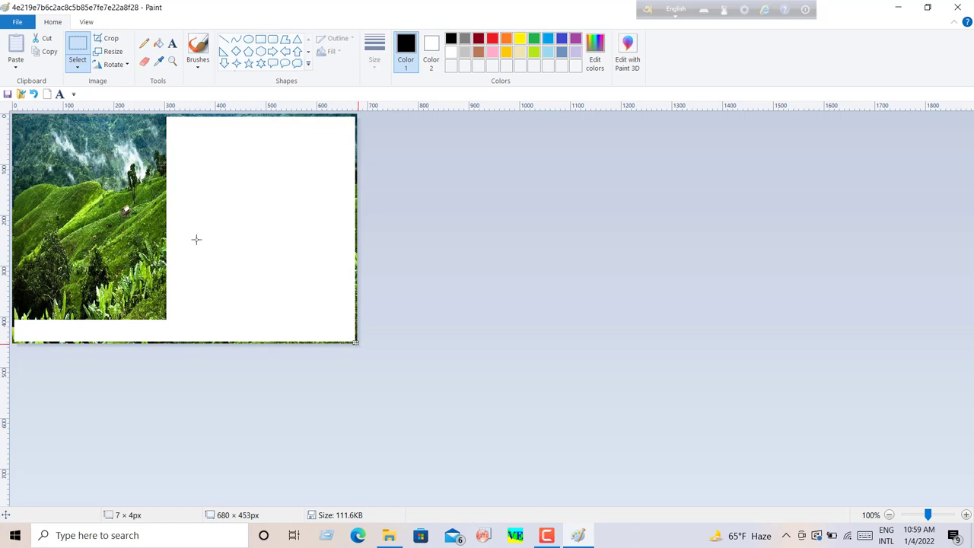
pyautogui.click(34, 93)
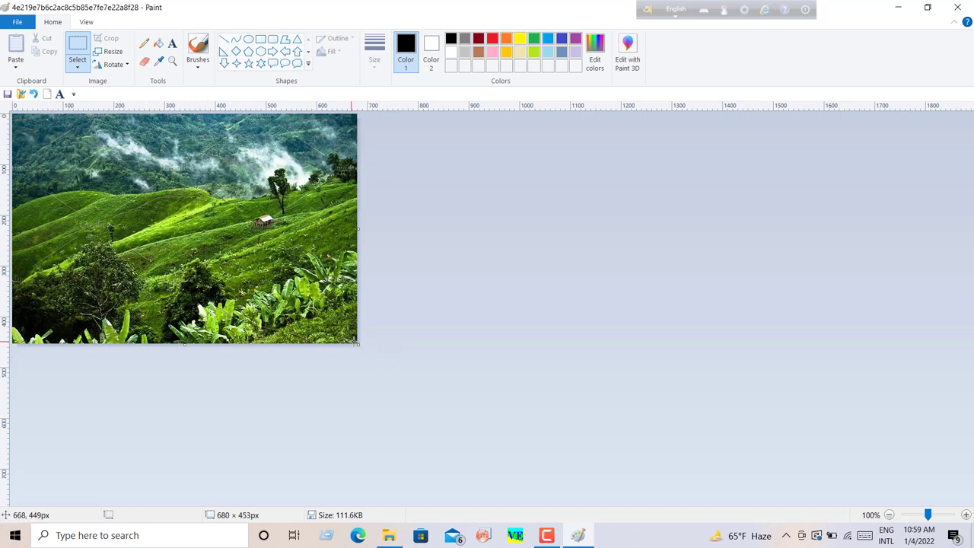
pyautogui.moveTo(359, 345); pyautogui.dragTo(970, 501)
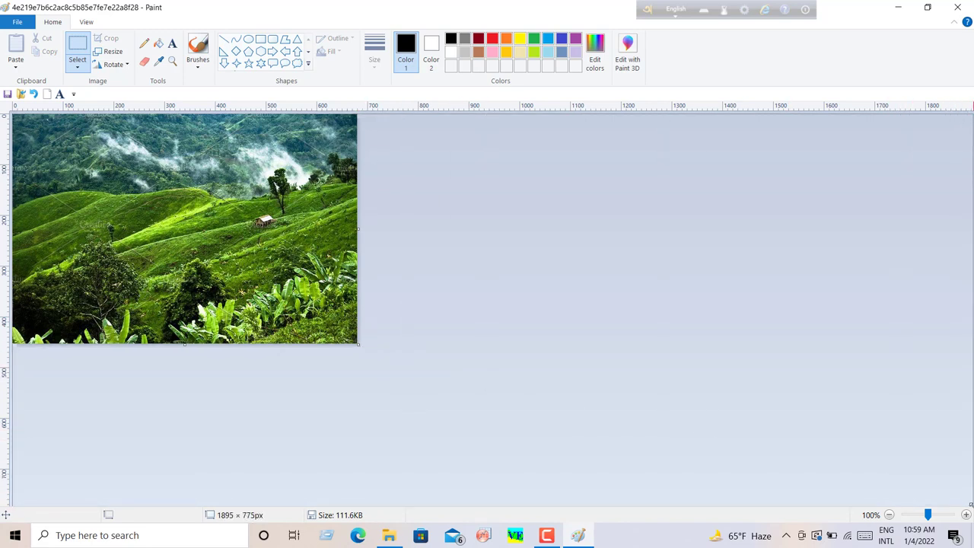
pyautogui.moveTo(970, 501); pyautogui.dragTo(970, 508)
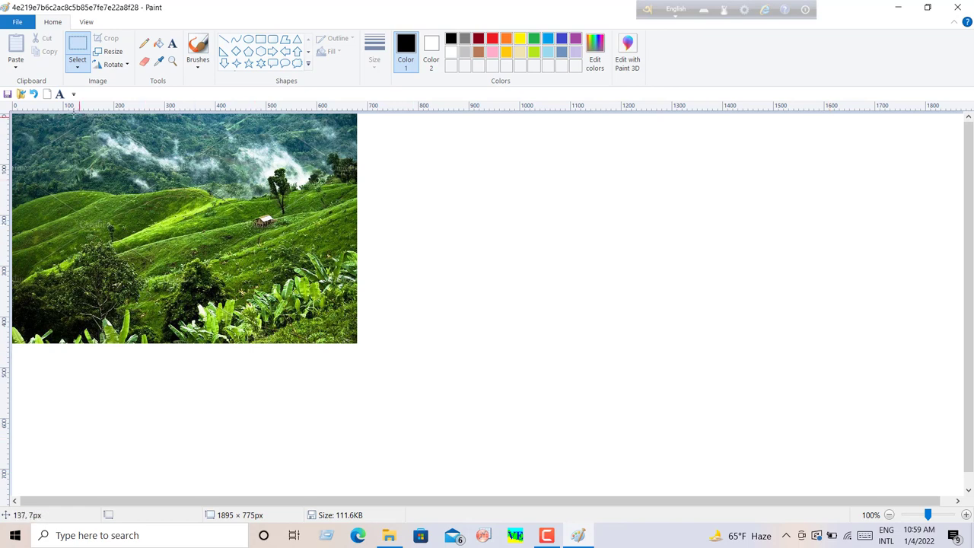
# Crop the canvas to the landscape photo at 653 × 447 px.
pyautogui.click(74, 56)
pyautogui.moveTo(19, 115); pyautogui.dragTo(353, 343)
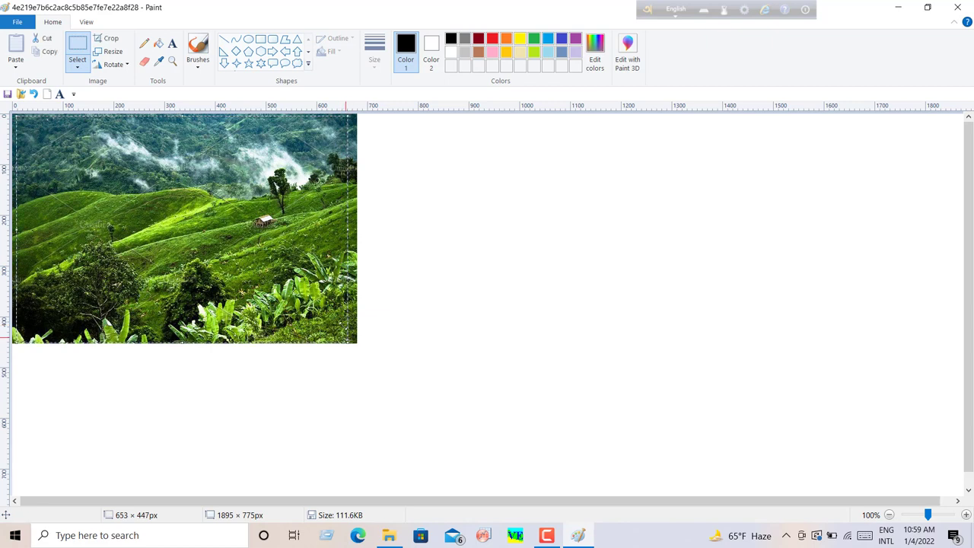
pyautogui.click(106, 38)
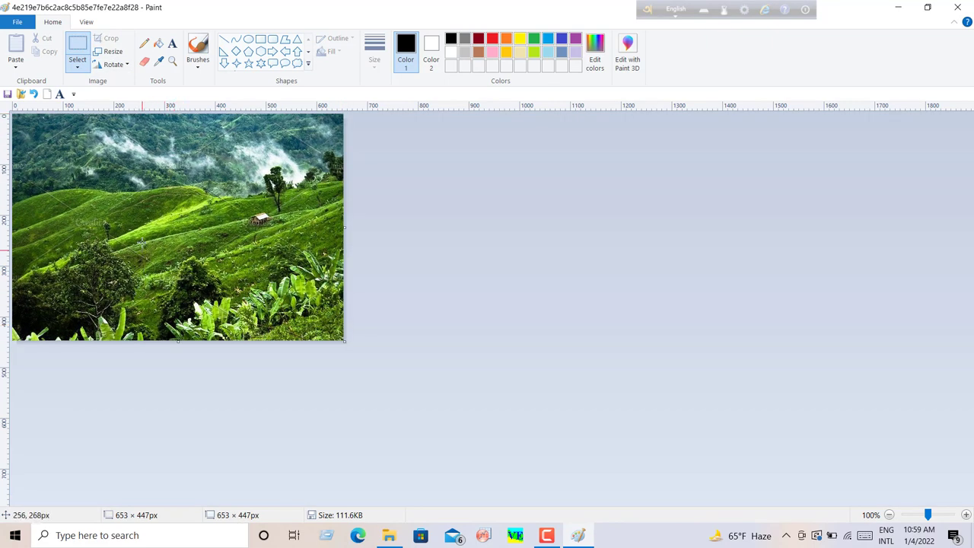
pyautogui.click(105, 52)
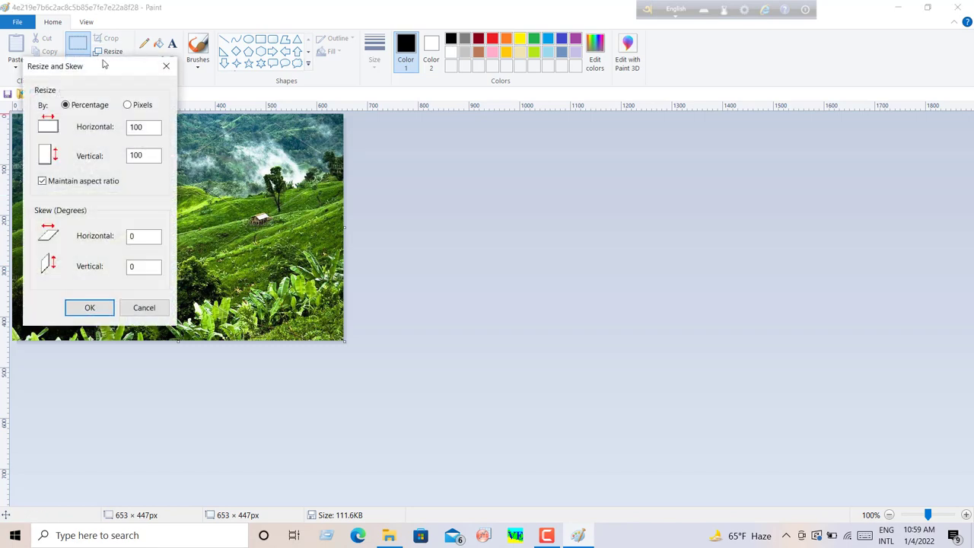
# Resize the 653 × 447 landscape to 300 × 400 pixels with aspect ratio unlocked.
pyautogui.click(42, 181)
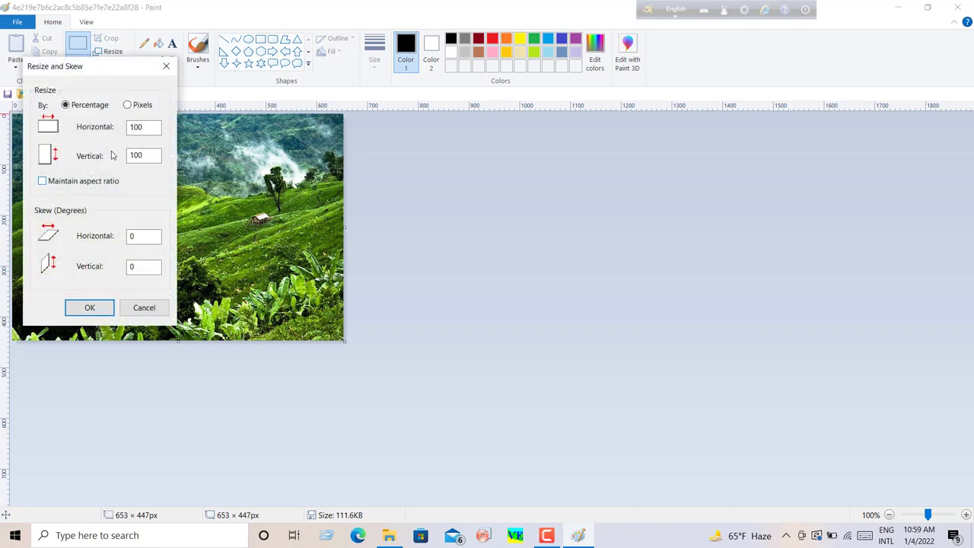
pyautogui.click(127, 105)
pyautogui.doubleClick(145, 127)
pyautogui.click(144, 127)
pyautogui.press('BackSpace')
pyautogui.press('BackSpace')
pyautogui.press('BackSpace')
pyautogui.write('300')
pyautogui.click(146, 156)
pyautogui.press('BackSpace')
pyautogui.press('BackSpace')
pyautogui.write('.')
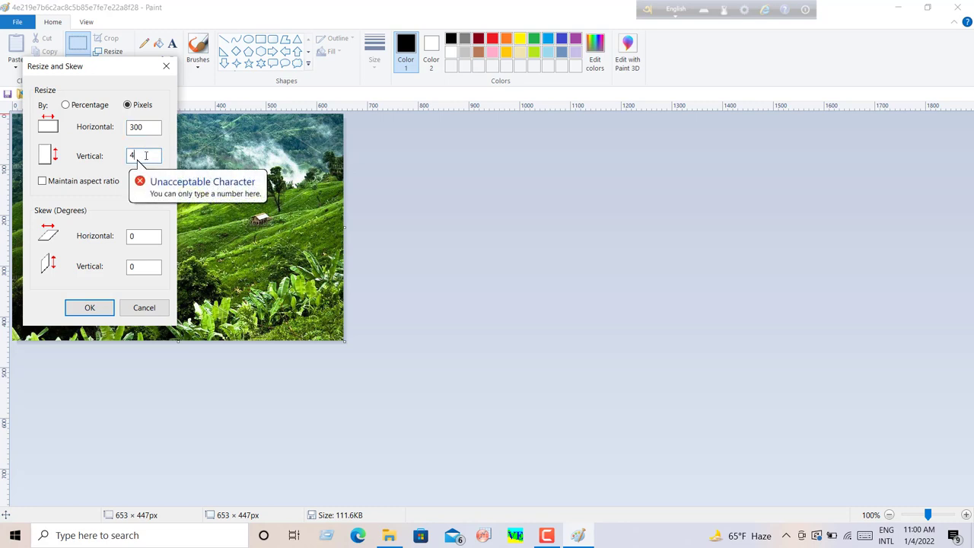
pyautogui.write('0')
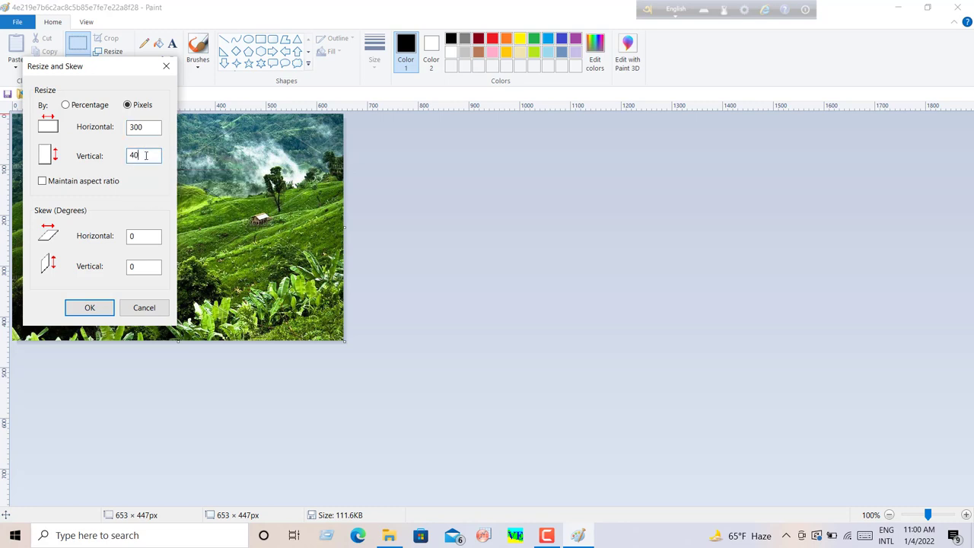
pyautogui.write('0')
pyautogui.click(90, 307)
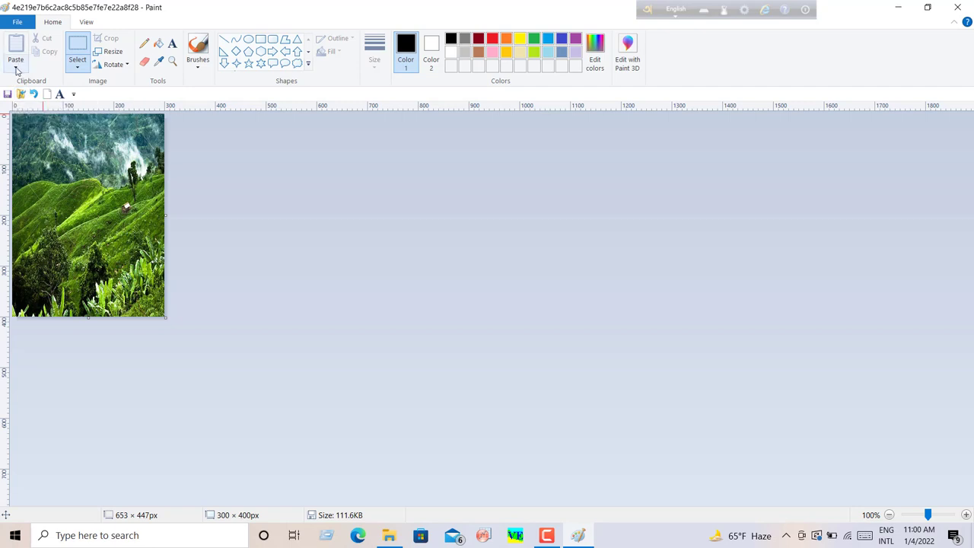
pyautogui.click(16, 67)
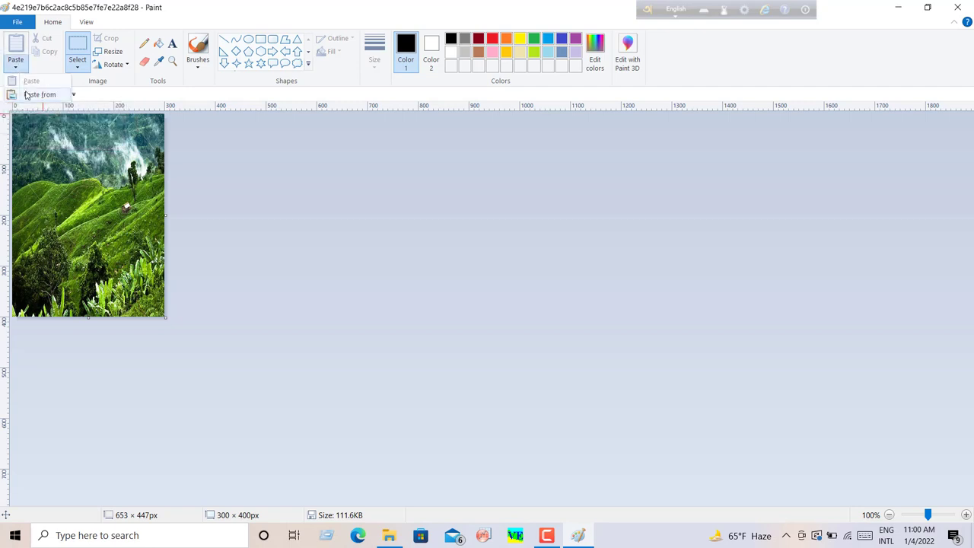
pyautogui.click(26, 94)
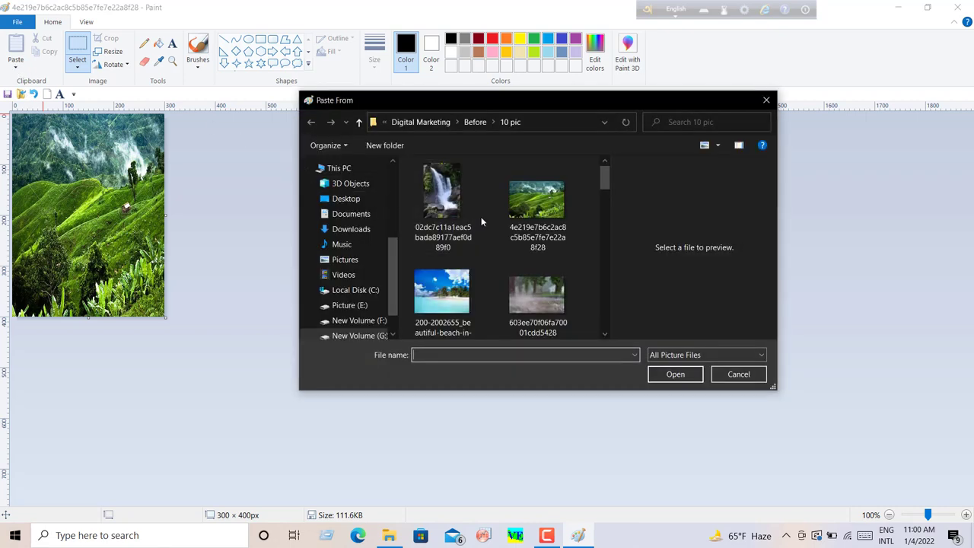
pyautogui.scroll(-1, 480, 221)
pyautogui.click(446, 284)
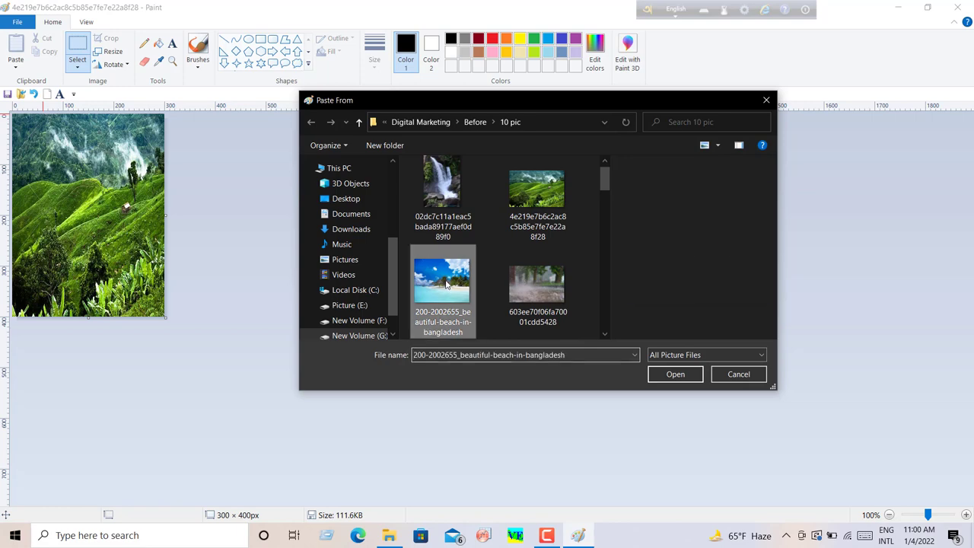
pyautogui.click(675, 377)
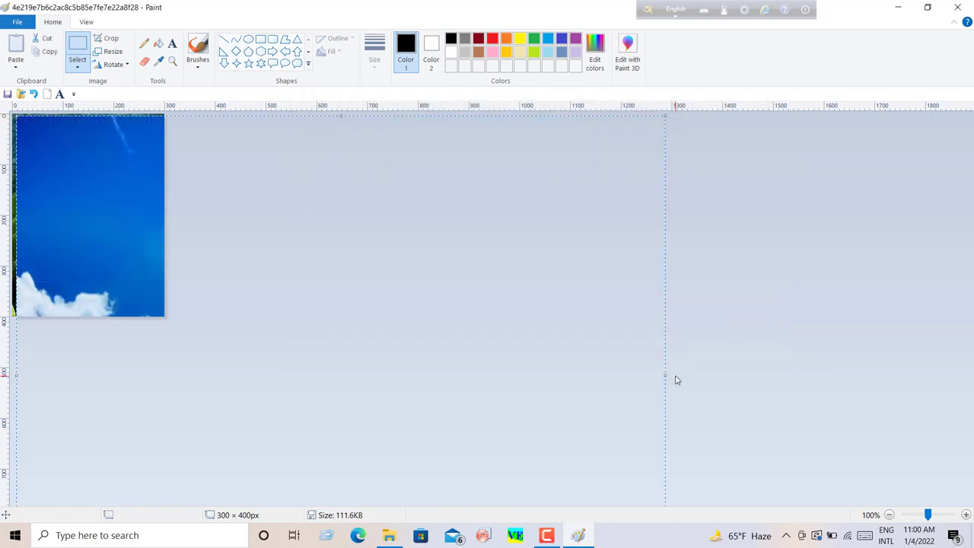
pyautogui.moveTo(108, 233)
pyautogui.mouseDown()
pyautogui.moveTo(125, 238)
pyautogui.moveTo(69, 216)
pyautogui.moveTo(81, 183)
pyautogui.mouseUp()
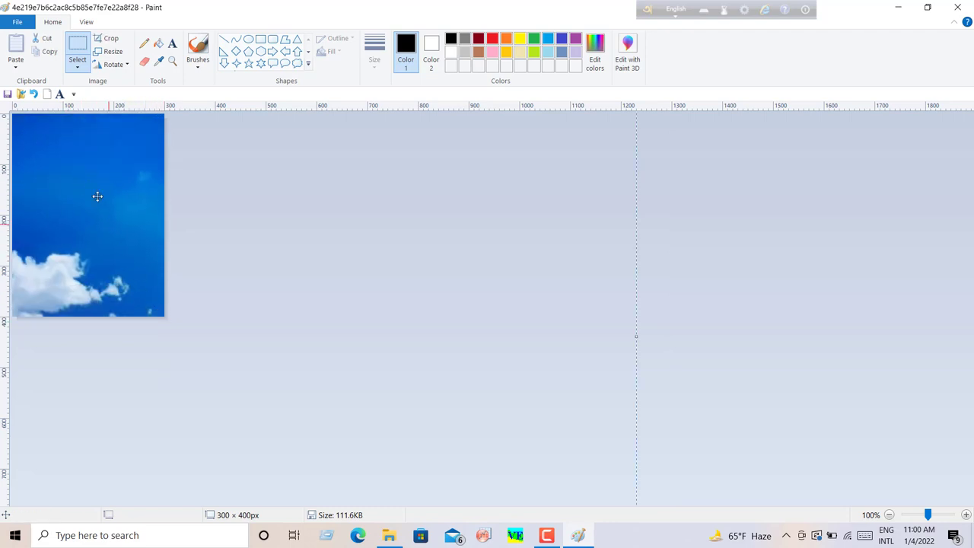
pyautogui.click(33, 94)
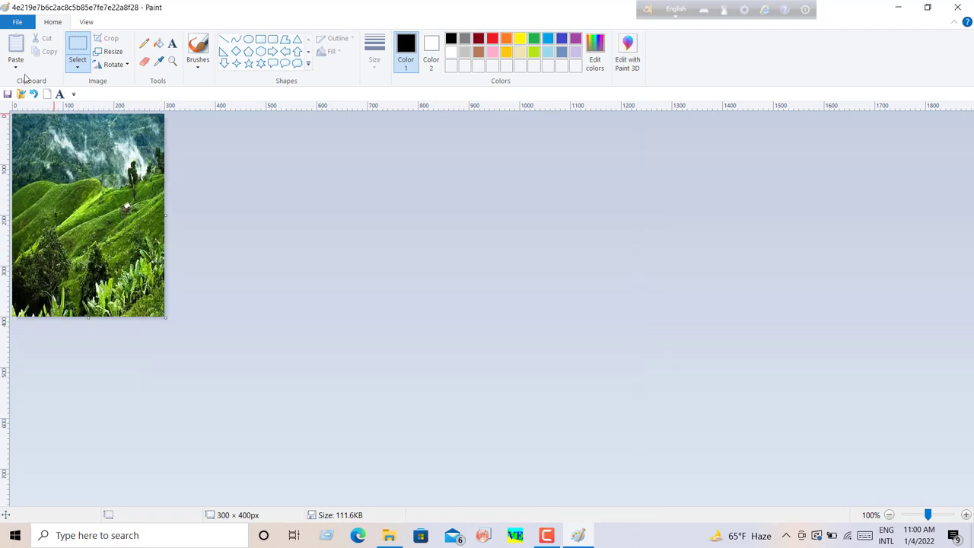
pyautogui.click(20, 69)
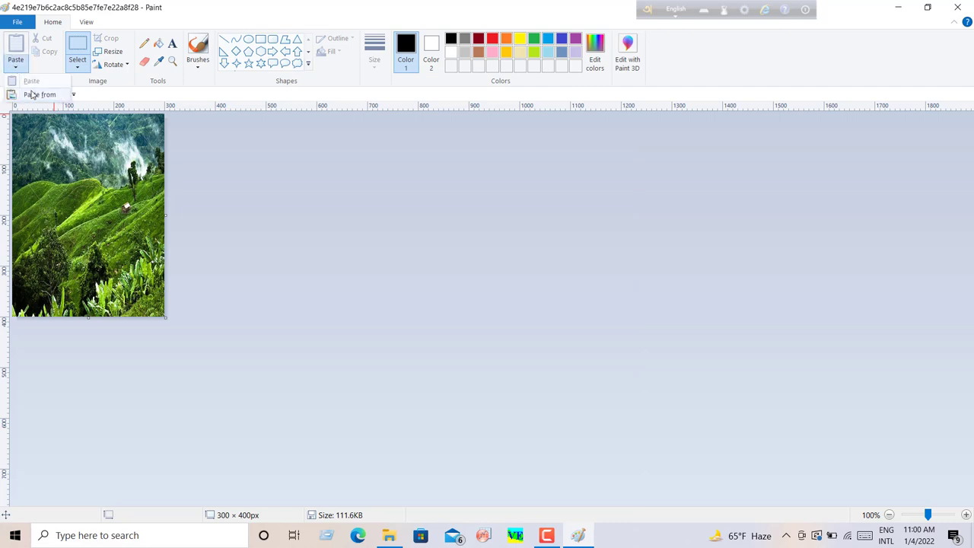
pyautogui.click(38, 94)
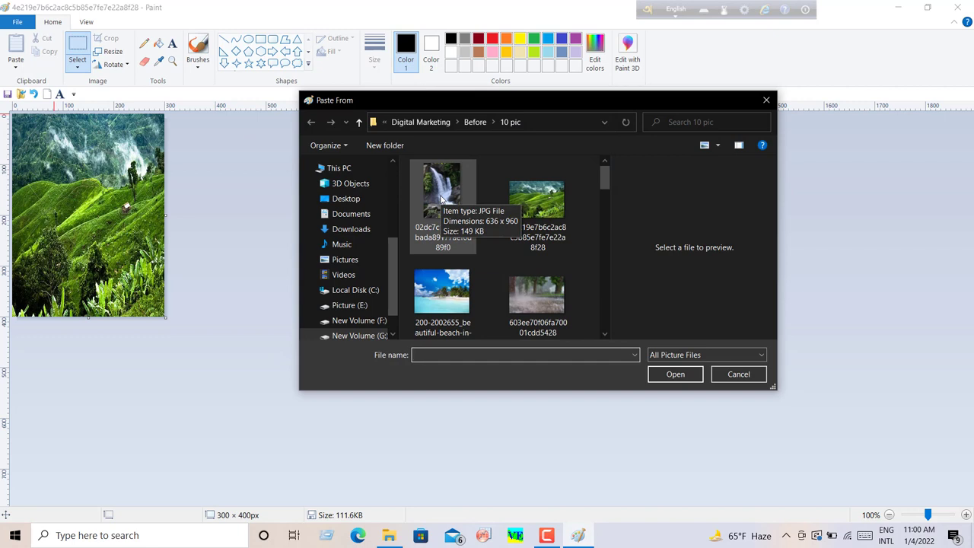
pyautogui.click(194, 232)
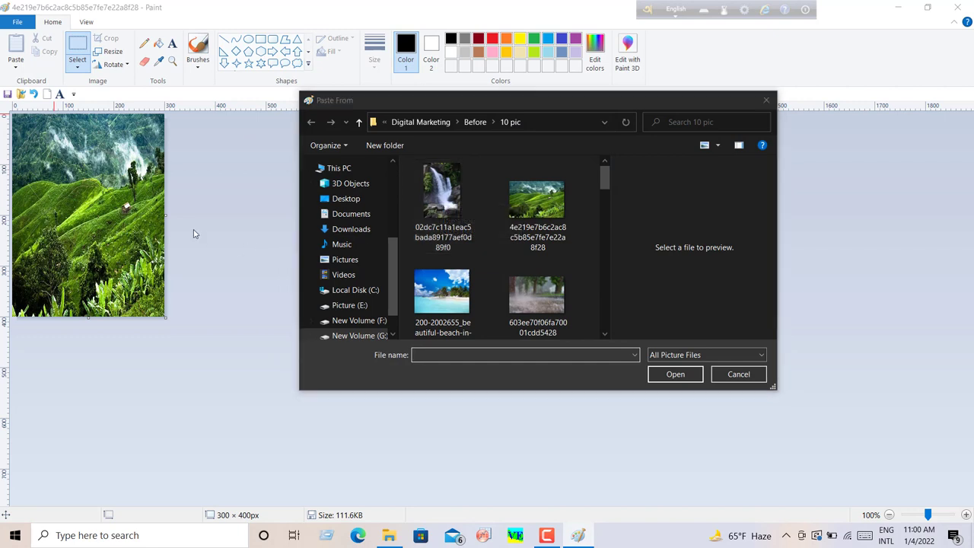
pyautogui.click(766, 100)
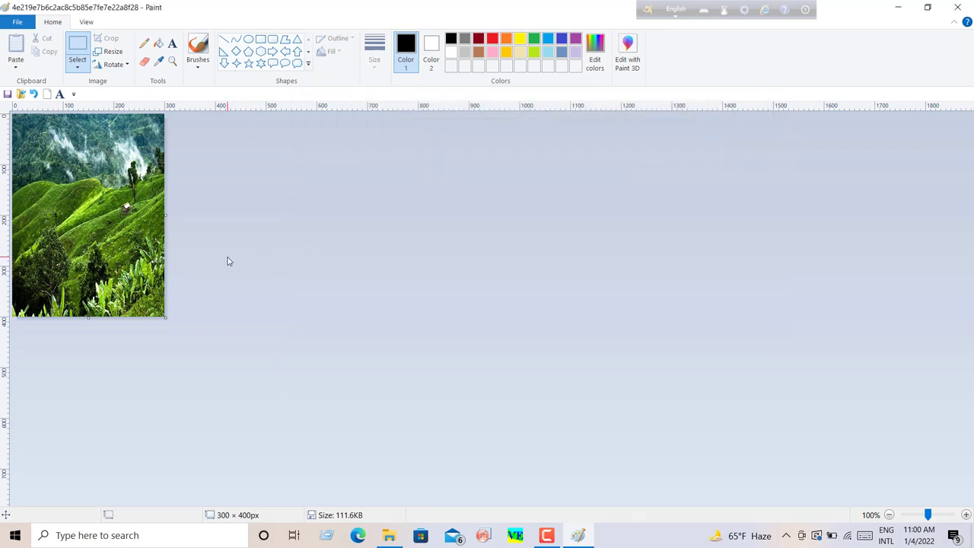
# Start pasting the hillside image from file, then cancel the file chooser.
pyautogui.moveTo(156, 244); pyautogui.dragTo(214, 231)
pyautogui.click(15, 67)
pyautogui.click(22, 96)
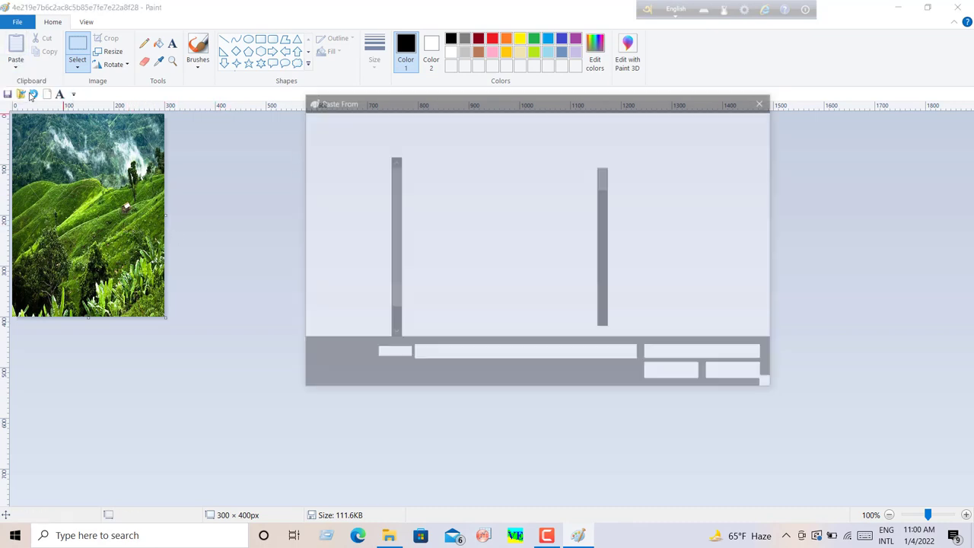
pyautogui.click(535, 207)
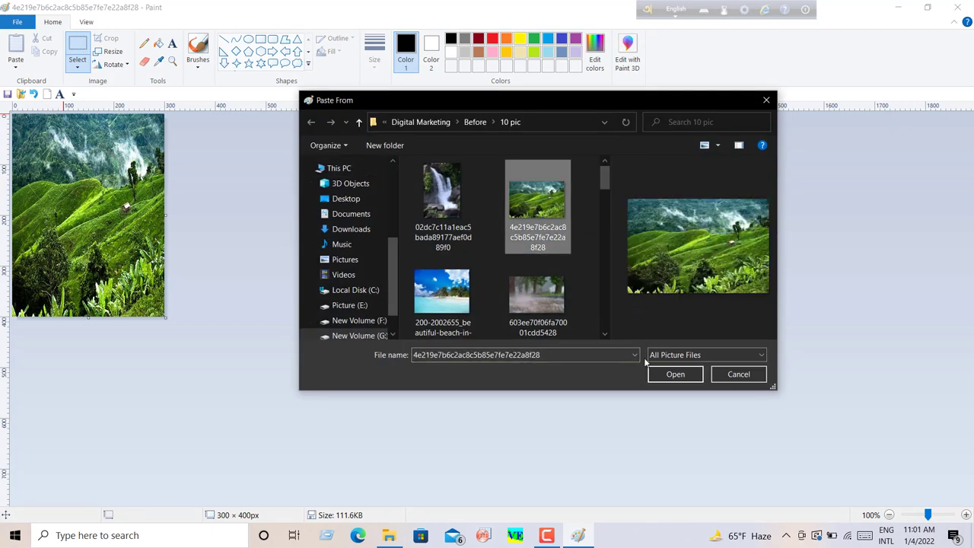
pyautogui.click(766, 100)
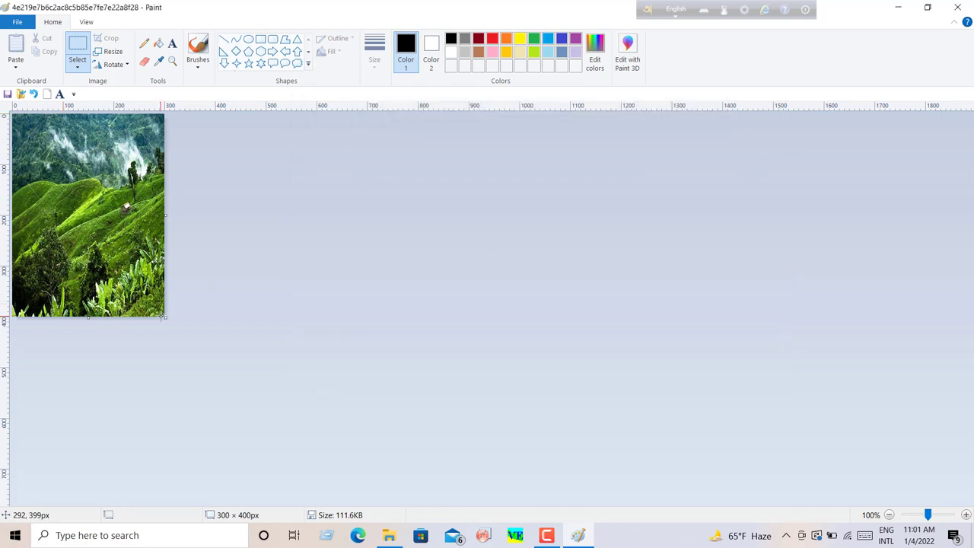
# Enlarge the canvas, paste the beach photo from file and move it right of the hills.
pyautogui.moveTo(163, 317)
pyautogui.mouseDown()
pyautogui.moveTo(792, 493)
pyautogui.moveTo(969, 504)
pyautogui.mouseUp()
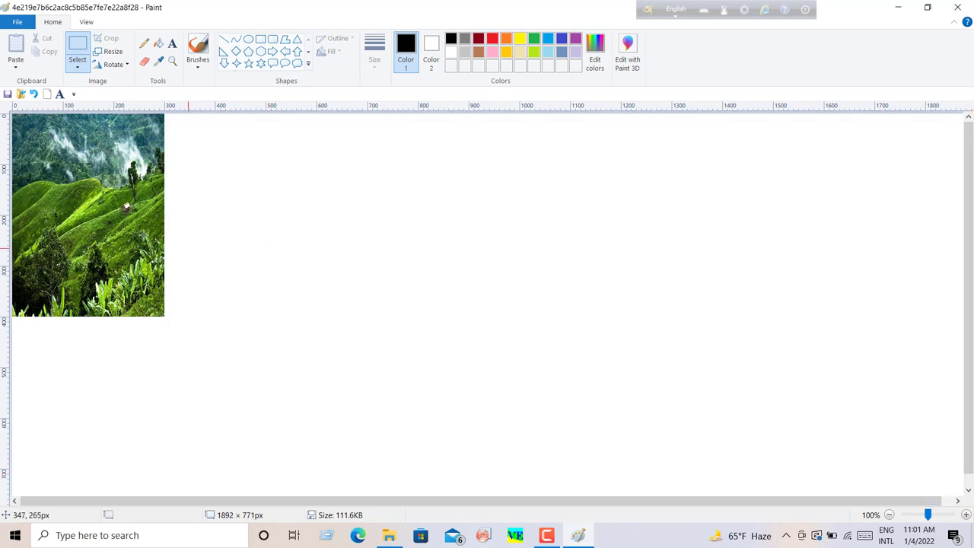
pyautogui.click(23, 70)
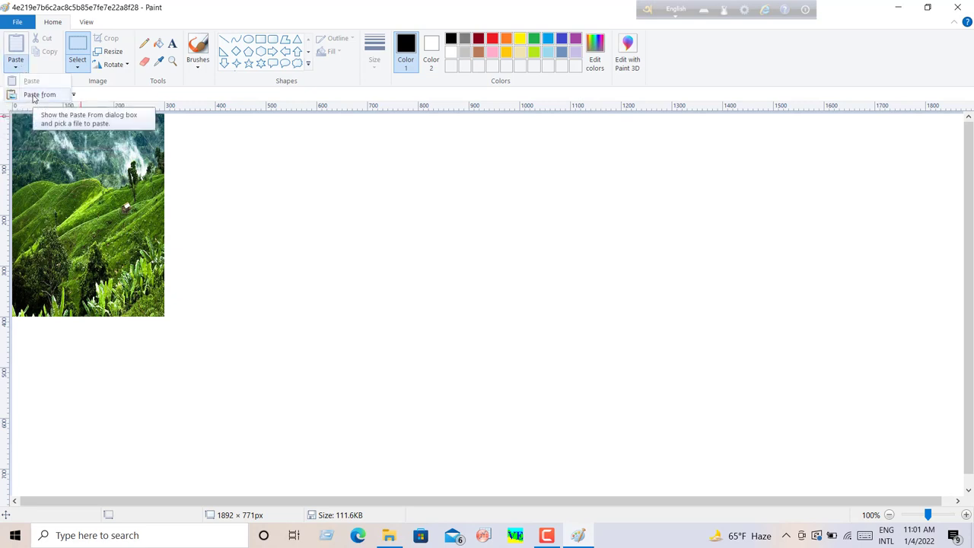
pyautogui.click(32, 98)
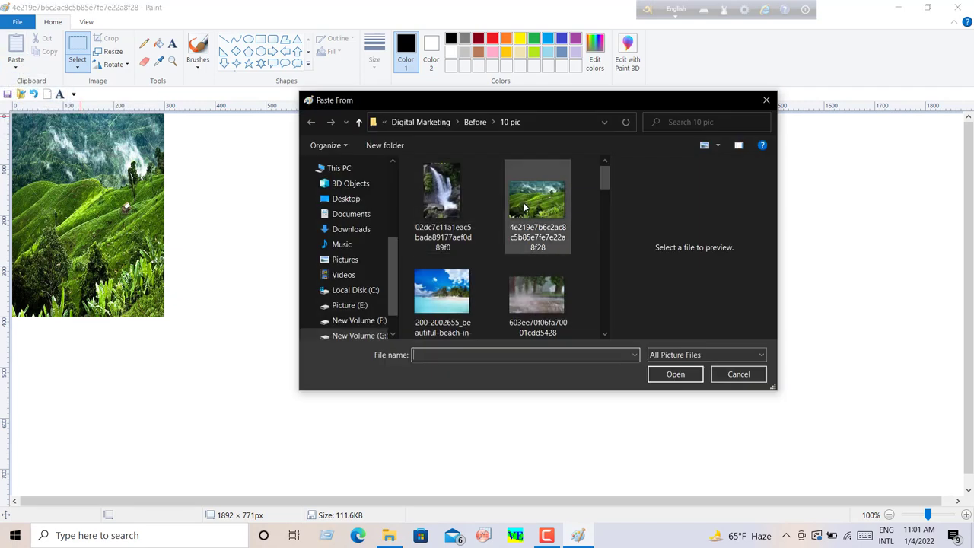
pyautogui.click(441, 293)
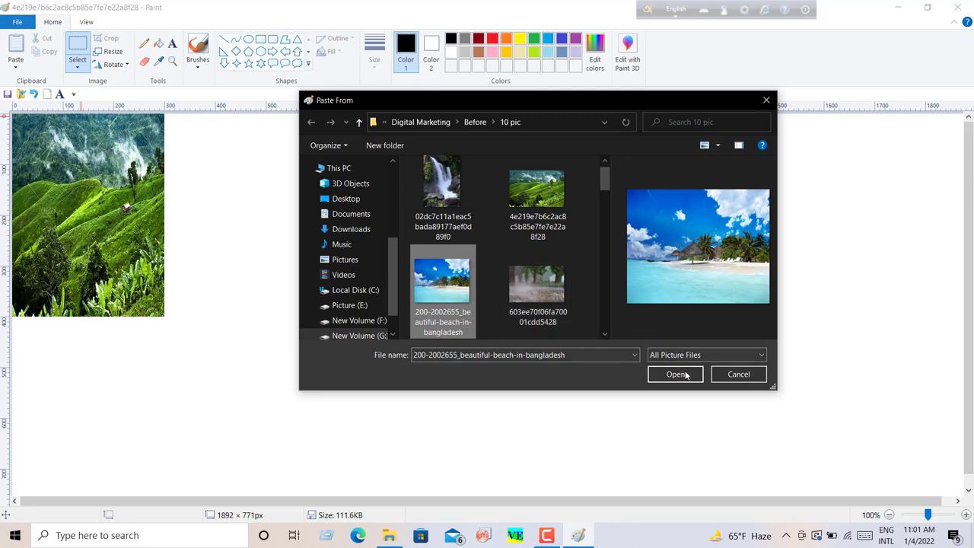
pyautogui.click(674, 374)
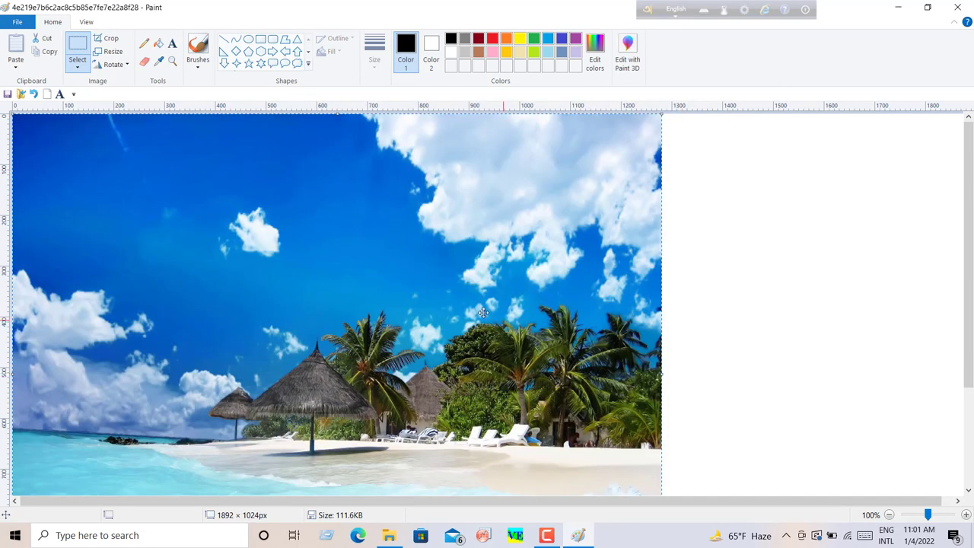
pyautogui.moveTo(353, 297)
pyautogui.mouseDown()
pyautogui.moveTo(563, 275)
pyautogui.moveTo(508, 297)
pyautogui.moveTo(504, 321)
pyautogui.moveTo(513, 288)
pyautogui.mouseUp()
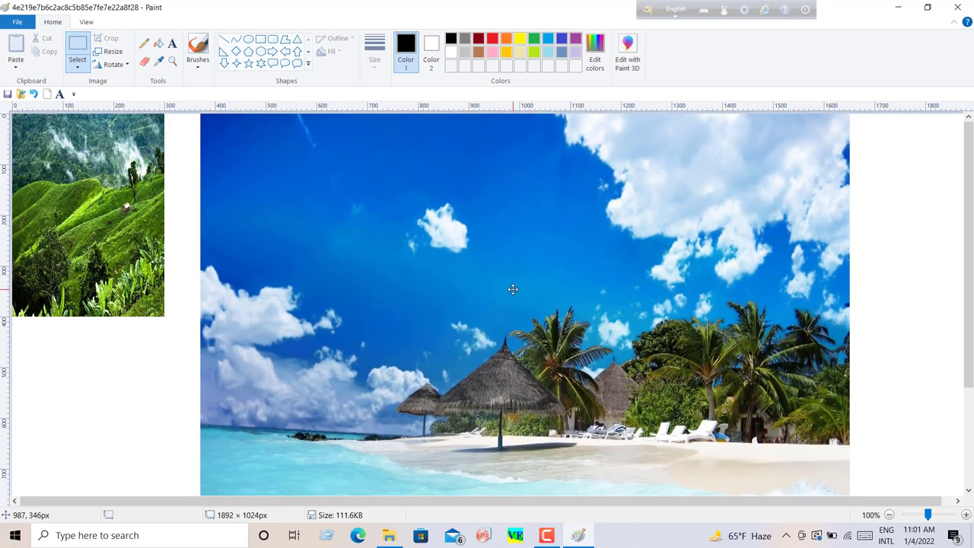
# Resize the beach photo to 300 × 400 pixels with aspect ratio unlocked.
pyautogui.click(113, 52)
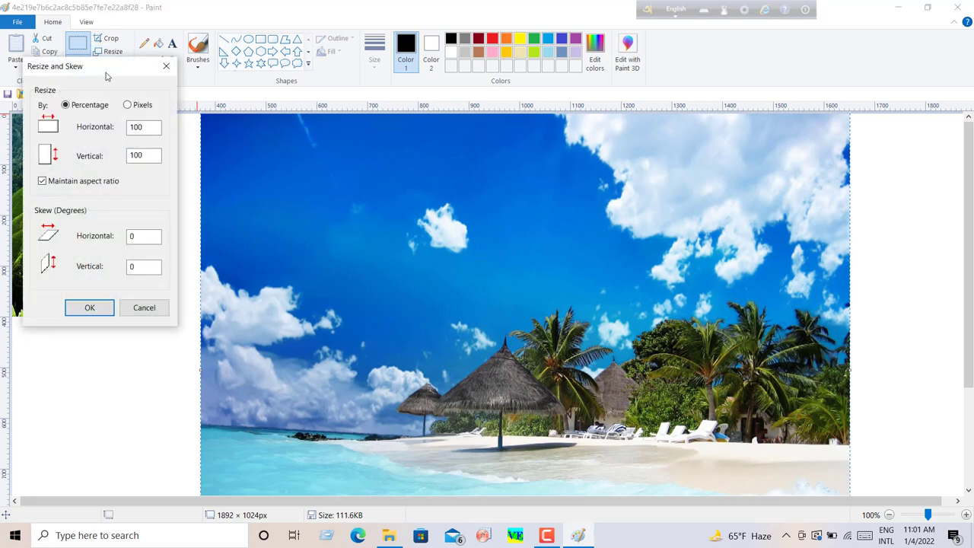
pyautogui.click(42, 181)
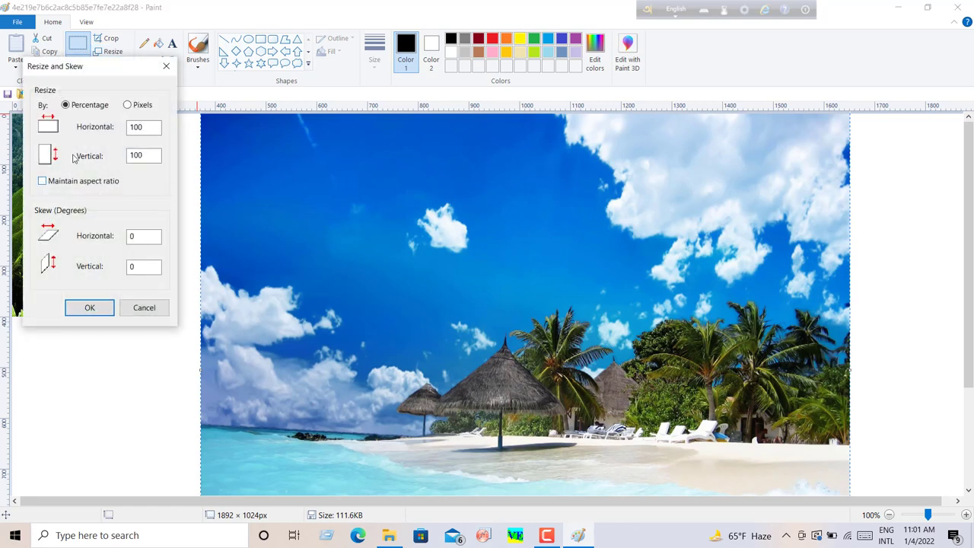
pyautogui.click(127, 105)
pyautogui.click(150, 127)
pyautogui.press('BackSpace')
pyautogui.press('BackSpace')
pyautogui.press('BackSpace')
pyautogui.click(151, 154)
pyautogui.press('BackSpace')
pyautogui.press('BackSpace')
pyautogui.press('BackSpace')
pyautogui.click(135, 127)
pyautogui.press('BackSpace')
pyautogui.write('3')
pyautogui.click(89, 307)
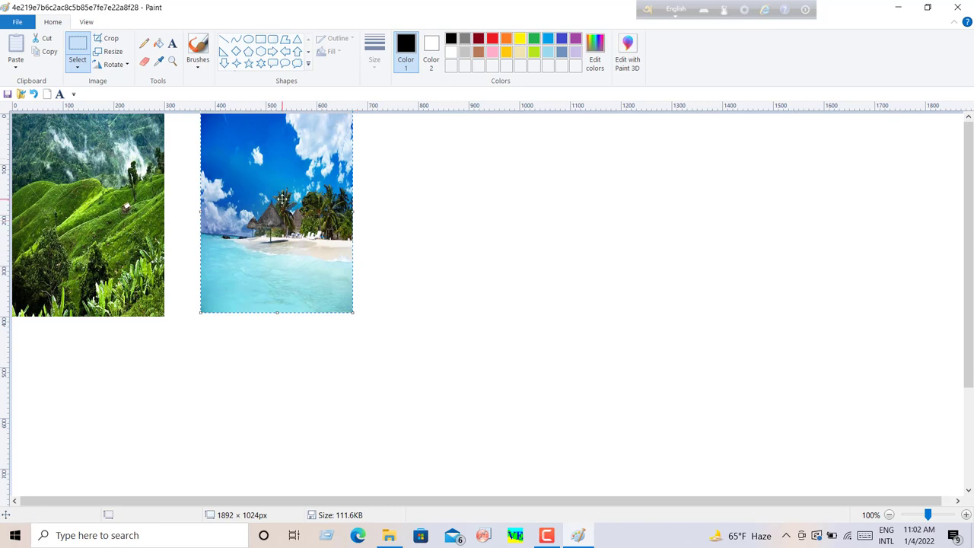
# Move the beach photo flush against the right edge of the hillside picture.
pyautogui.moveTo(282, 198); pyautogui.dragTo(247, 200)
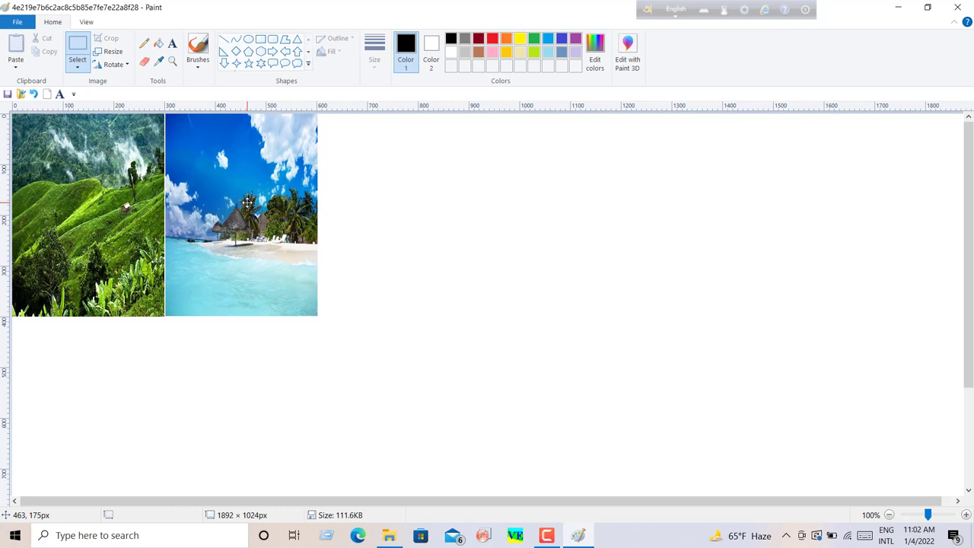
pyautogui.moveTo(248, 201); pyautogui.dragTo(248, 201)
pyautogui.click(442, 224)
# Paste the waterfall photo from file and move it clear of the other pictures.
pyautogui.click(17, 67)
pyautogui.click(25, 95)
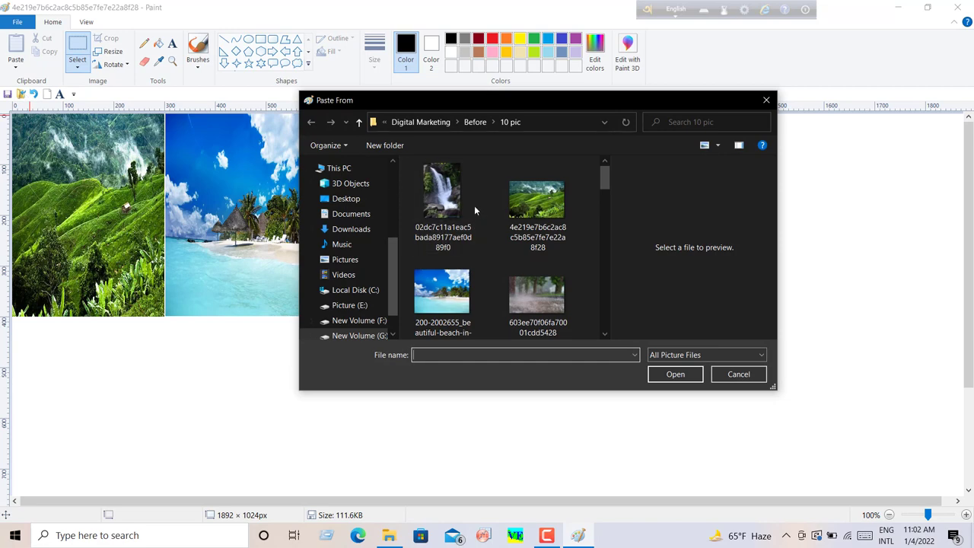
pyautogui.click(447, 193)
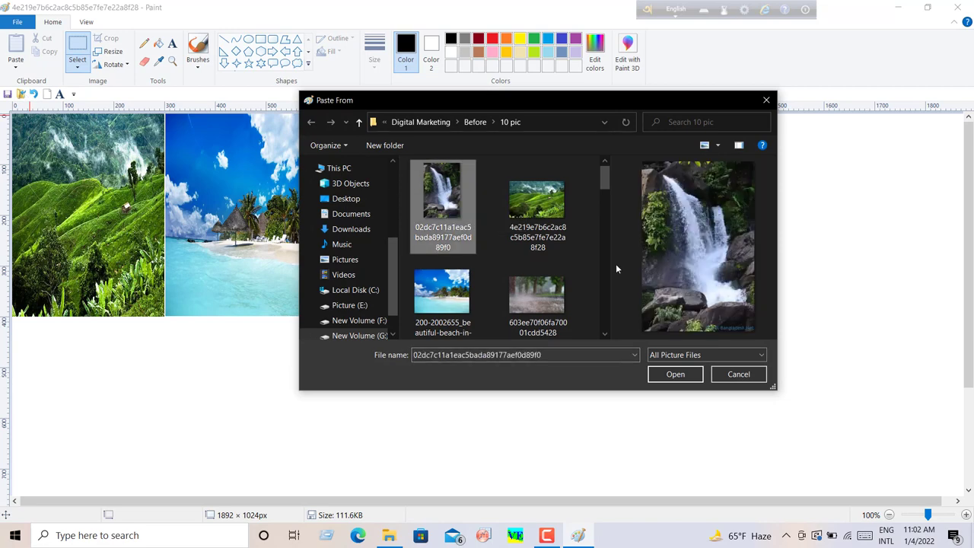
pyautogui.click(687, 376)
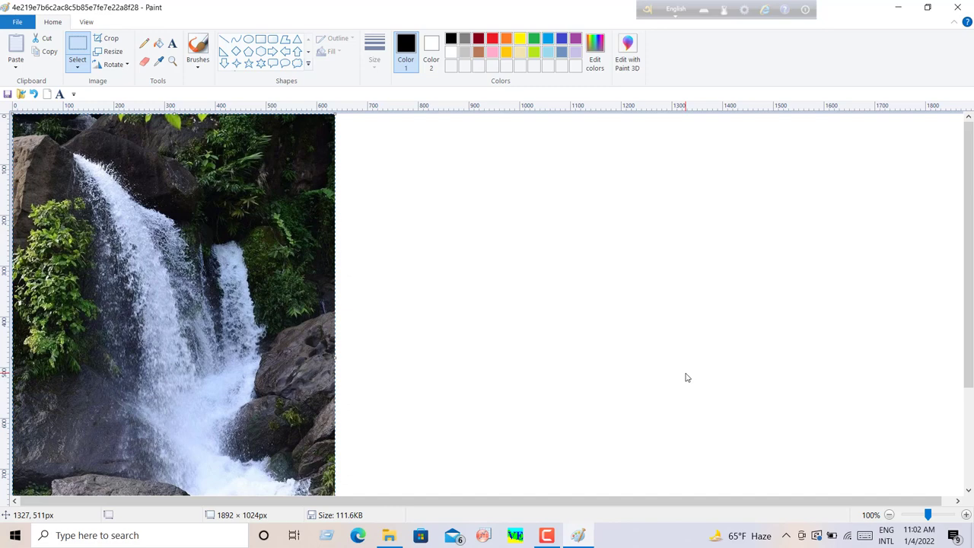
pyautogui.moveTo(244, 285)
pyautogui.mouseDown()
pyautogui.moveTo(606, 285)
pyautogui.moveTo(572, 289)
pyautogui.mouseUp()
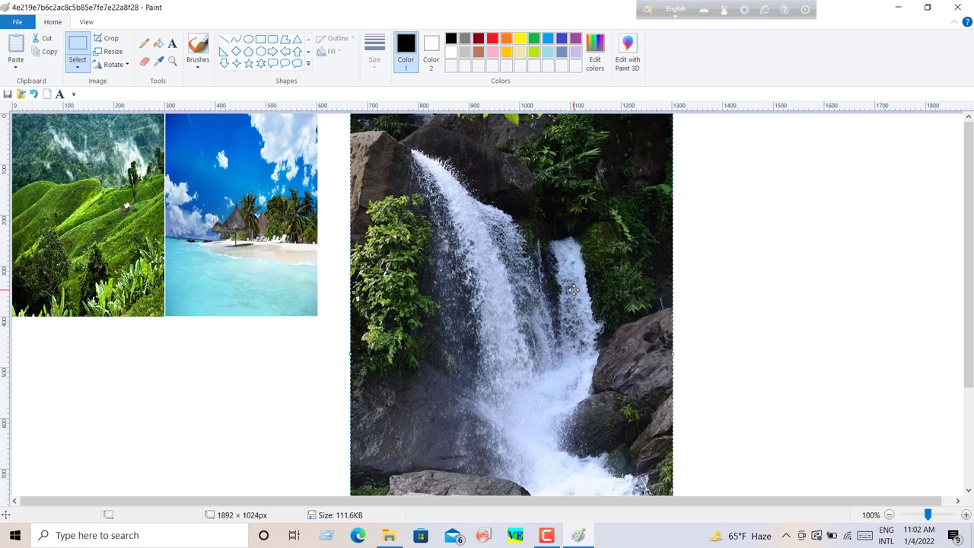
# Resize the waterfall photo to 300 × 400 pixels with aspect ratio unlocked.
pyautogui.click(104, 51)
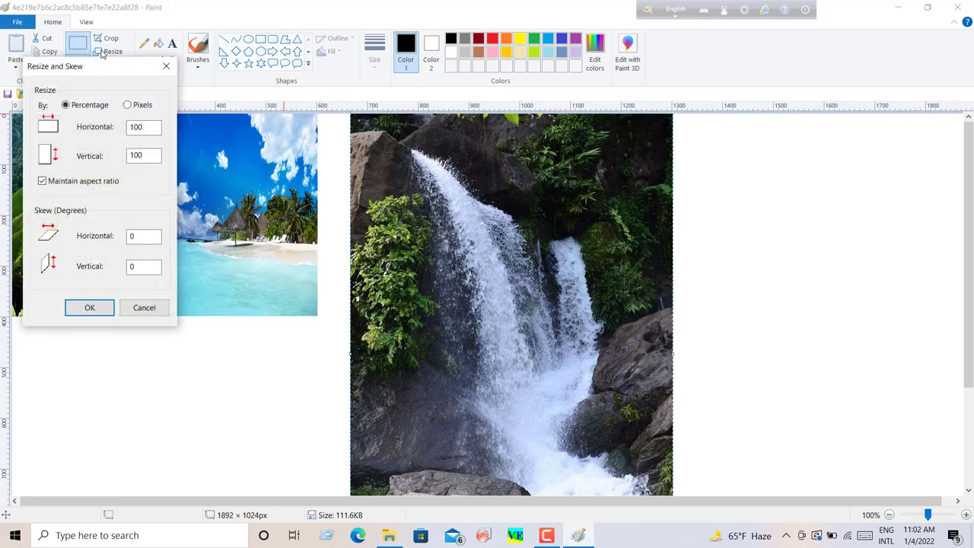
pyautogui.click(42, 181)
pyautogui.click(127, 105)
pyautogui.doubleClick(143, 127)
pyautogui.write('636')
pyautogui.press('BackSpace')
pyautogui.press('BackSpace')
pyautogui.write('00')
pyautogui.click(145, 156)
pyautogui.press('BackSpace')
pyautogui.press('BackSpace')
pyautogui.click(89, 308)
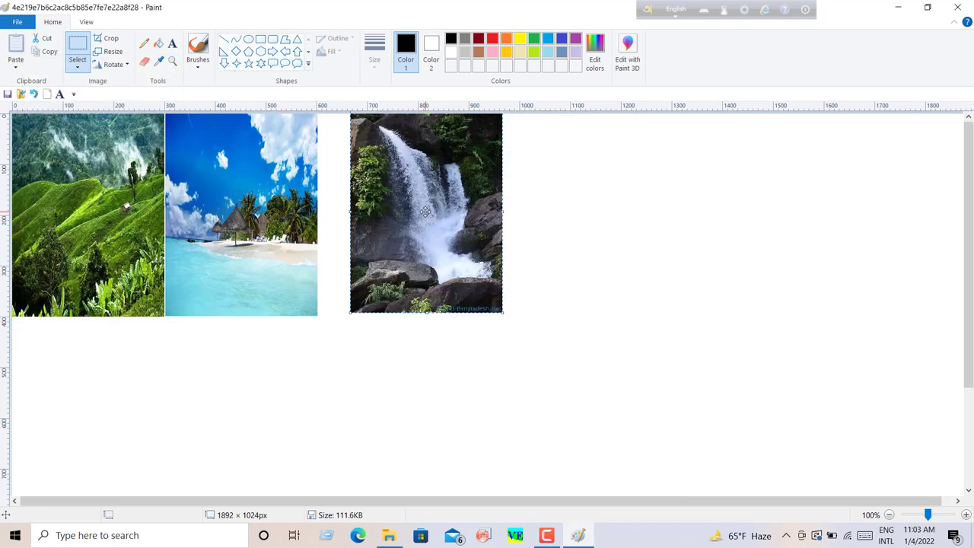
# Place the waterfall photo flush beside the beach picture, aligned with the row.
pyautogui.press('Escape')
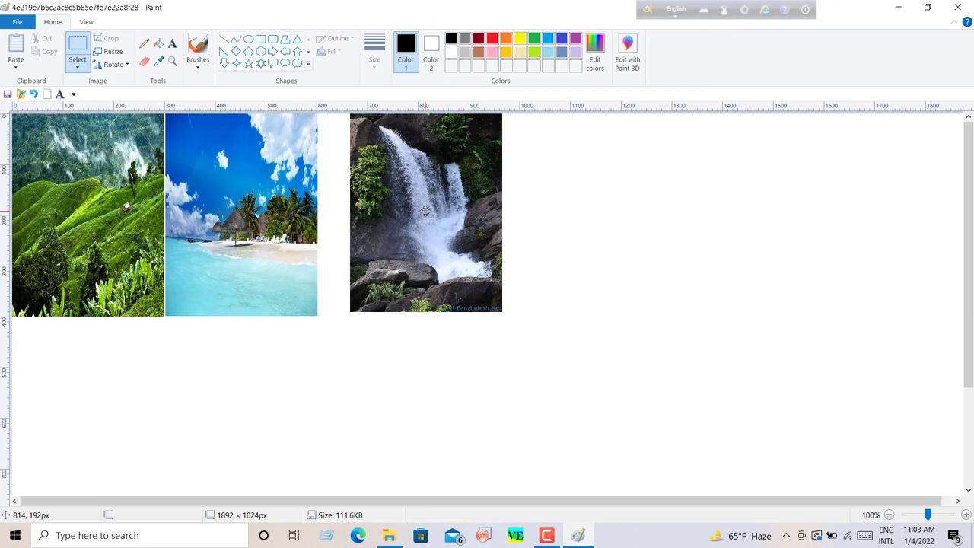
pyautogui.moveTo(424, 212); pyautogui.dragTo(394, 212)
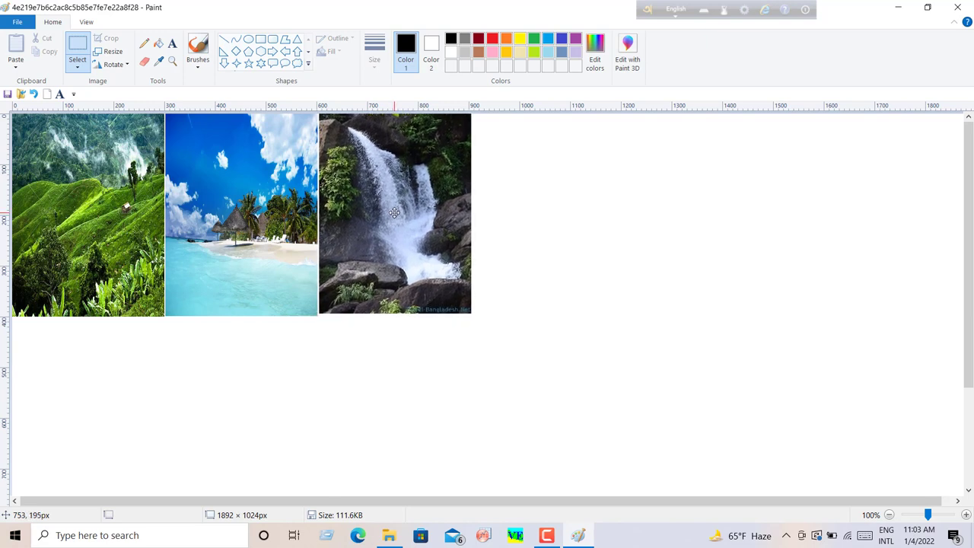
pyautogui.moveTo(394, 212); pyautogui.dragTo(393, 215)
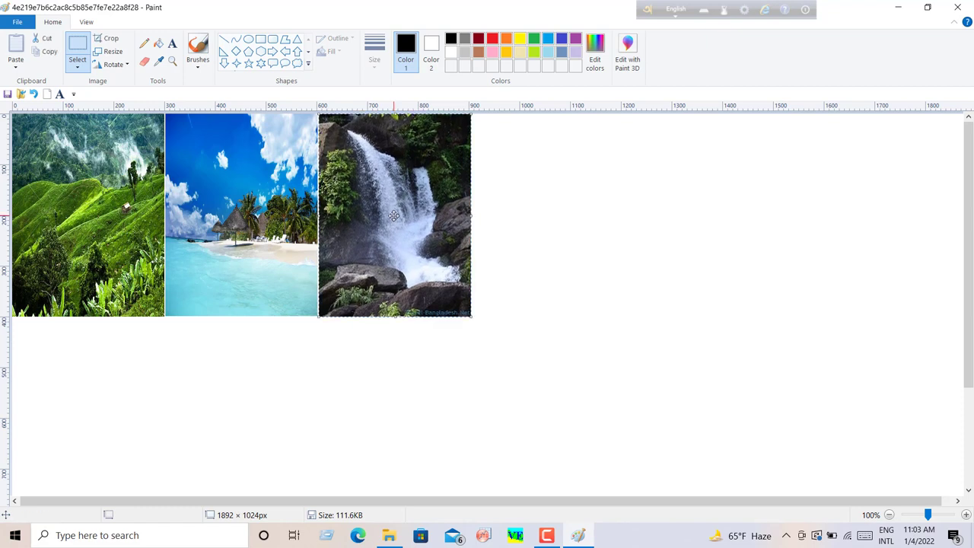
# Commit the waterfall placement and clear a trial rectangular selection on the beach photo.
pyautogui.click(507, 208)
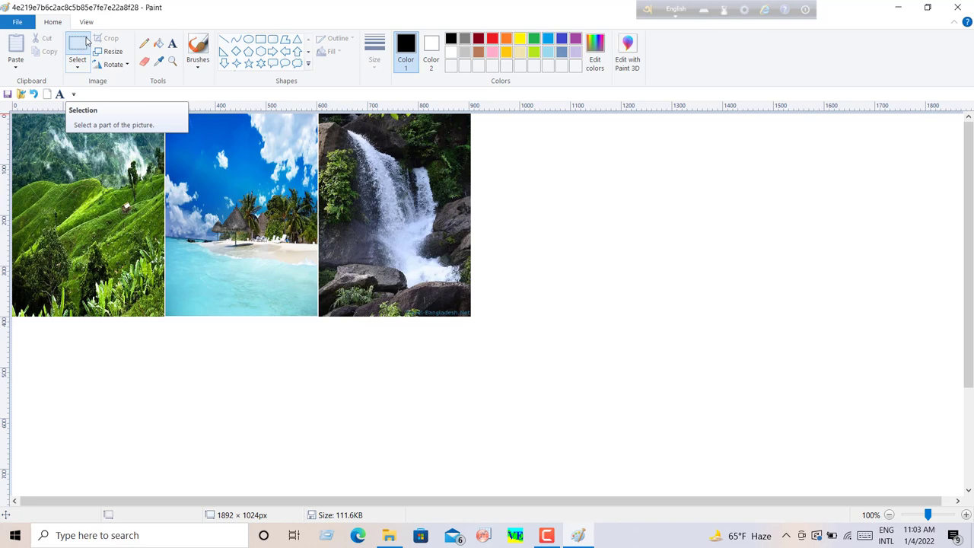
pyautogui.click(88, 42)
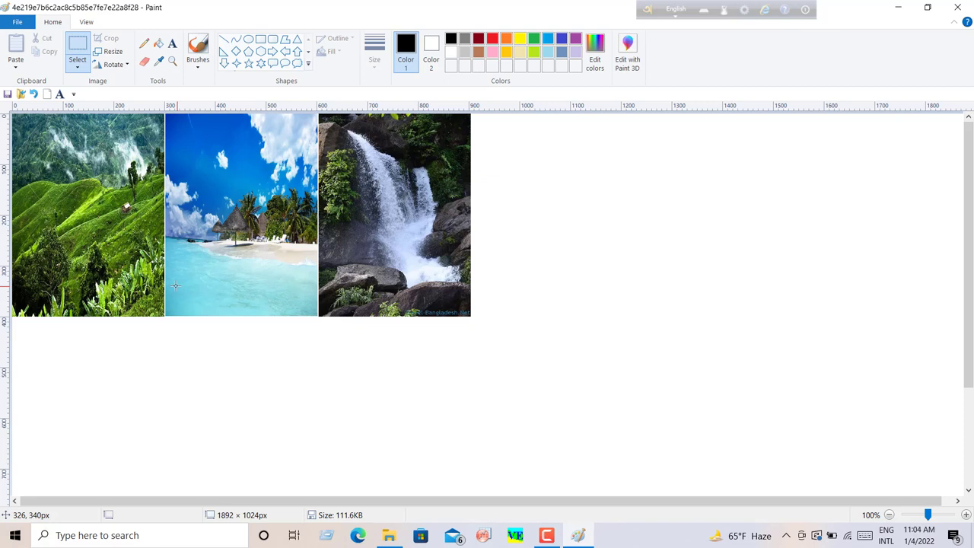
pyautogui.moveTo(176, 283); pyautogui.dragTo(312, 316)
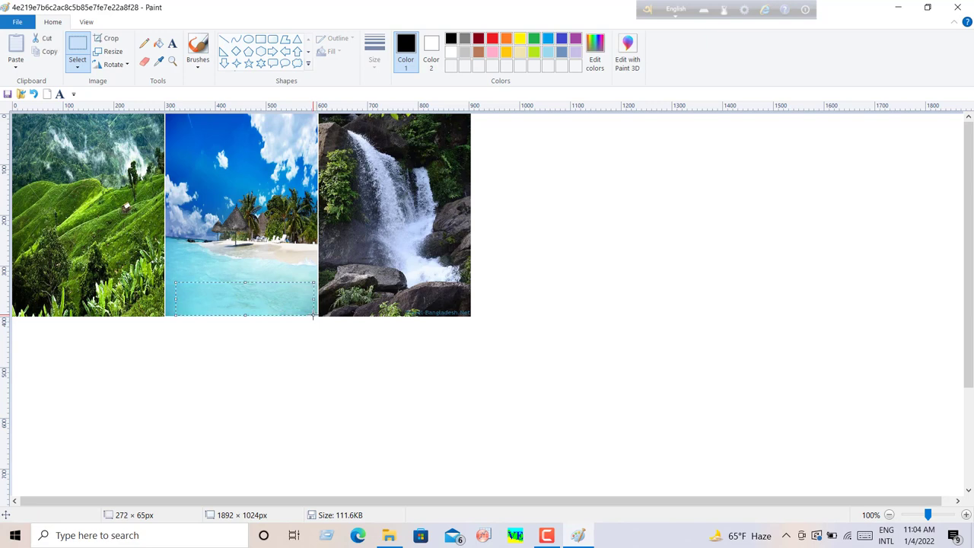
pyautogui.click(530, 277)
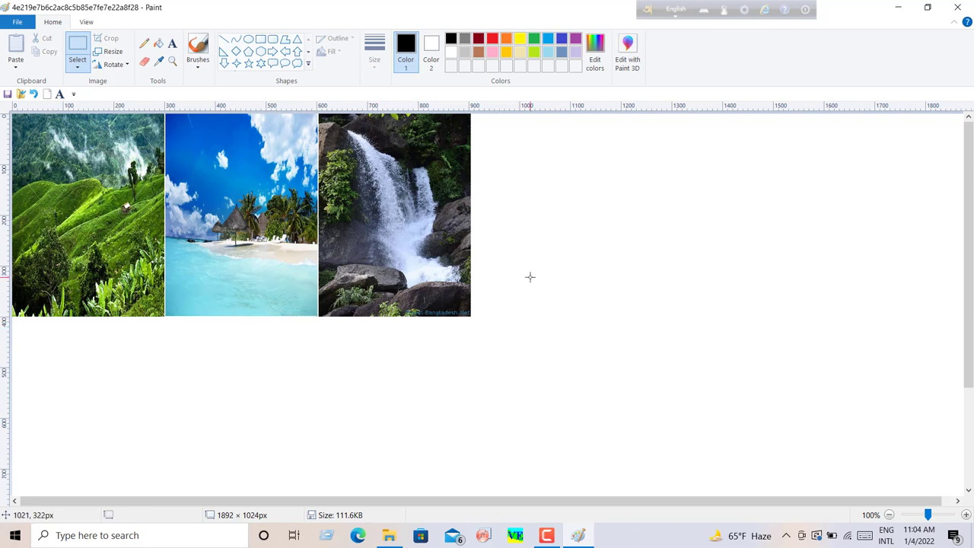
# Draw a black rectangle outline over the turquoise water of the beach photo.
pyautogui.click(260, 40)
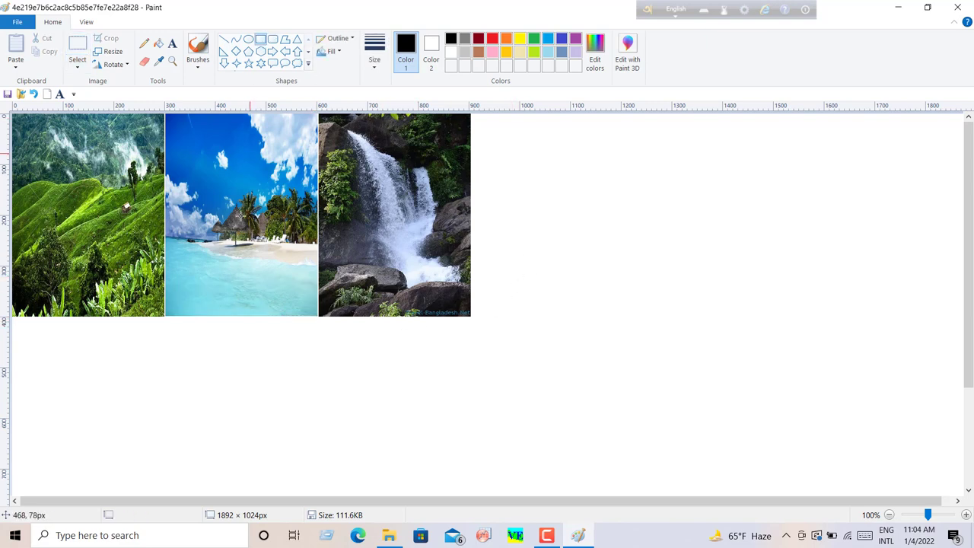
pyautogui.moveTo(179, 262); pyautogui.dragTo(315, 310)
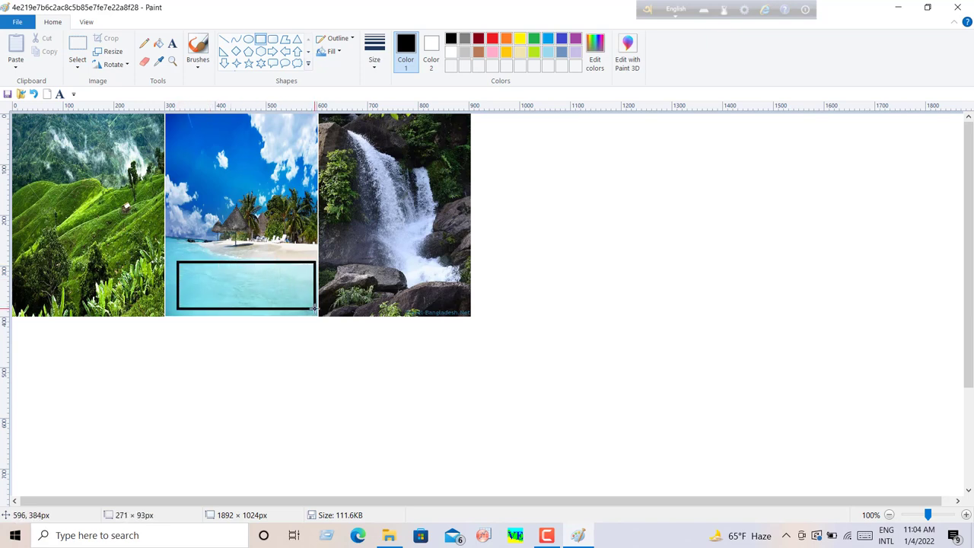
pyautogui.click(321, 350)
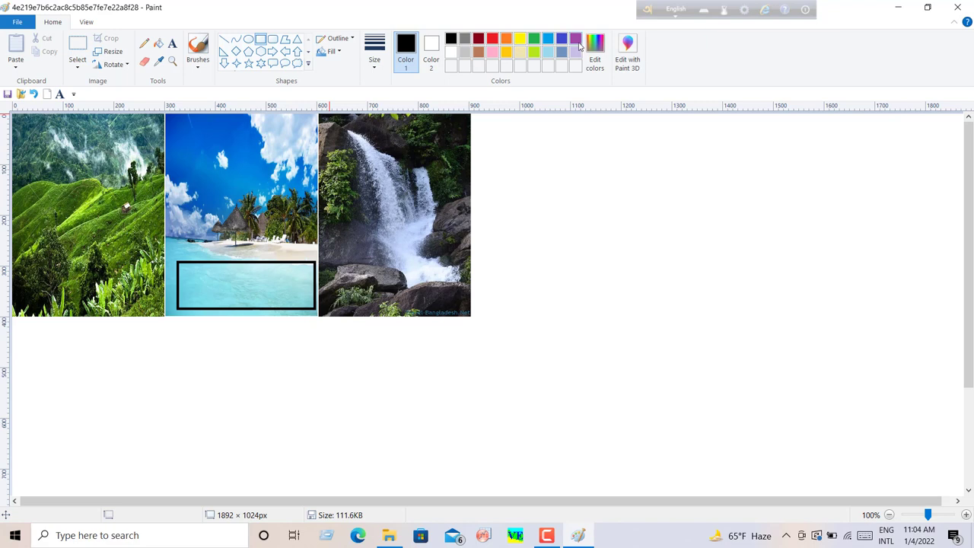
# Set the drawing colour to red after trying blue and yellow.
pyautogui.click(547, 38)
pyautogui.click(519, 38)
pyautogui.click(492, 38)
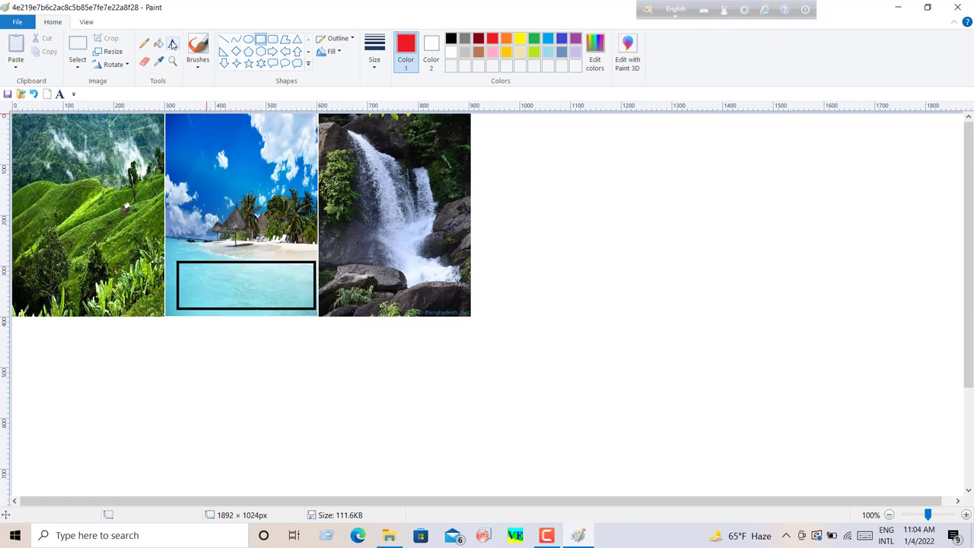
# Add a red Lucida Calligraphy size-28 'Prayas Online' caption inside the black rectangle and fit its text box.
pyautogui.click(173, 44)
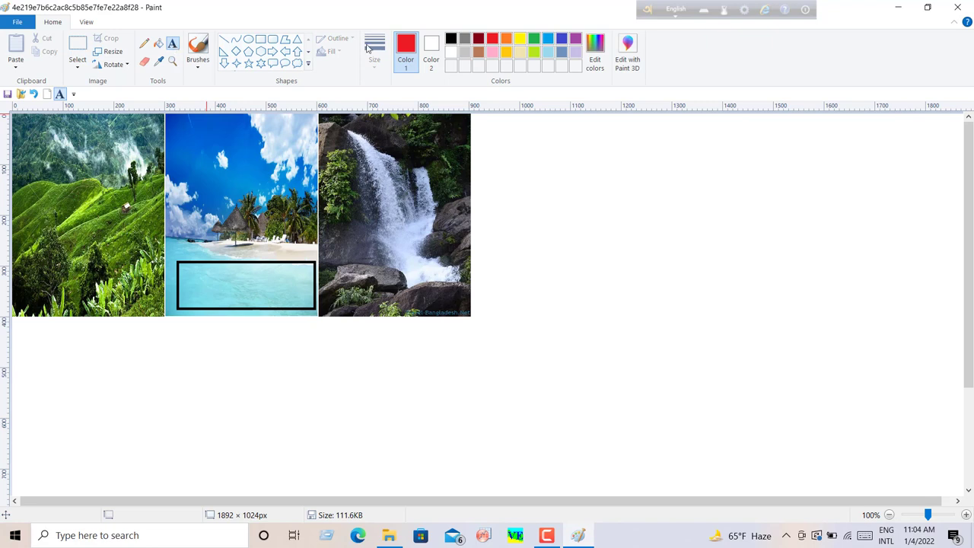
pyautogui.click(206, 277)
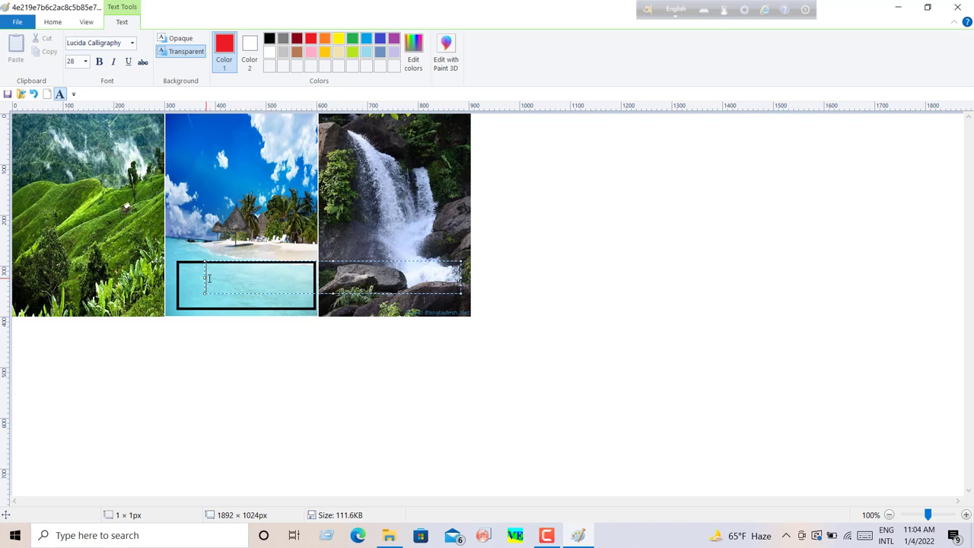
pyautogui.write('Pra')
pyautogui.write('yas')
pyautogui.write(' O')
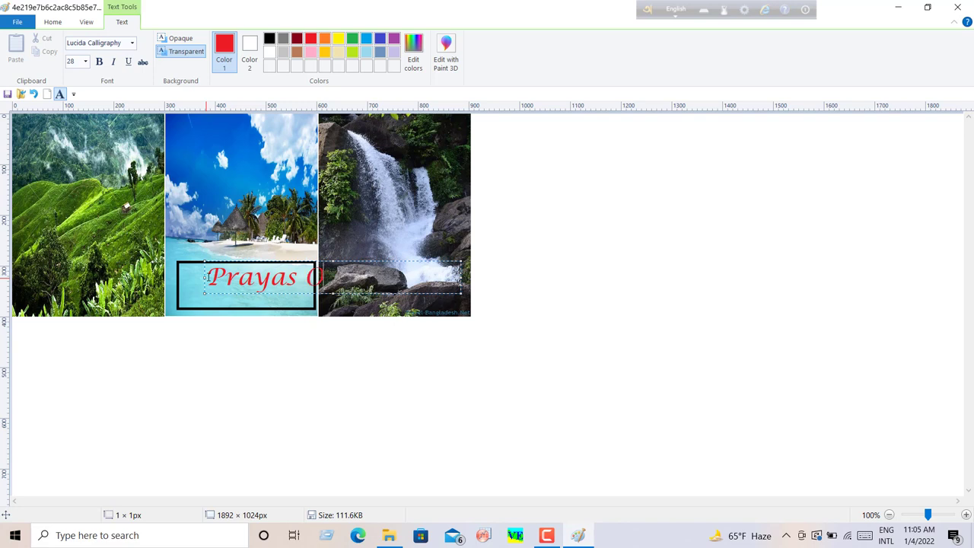
pyautogui.write('nli')
pyautogui.write('ne')
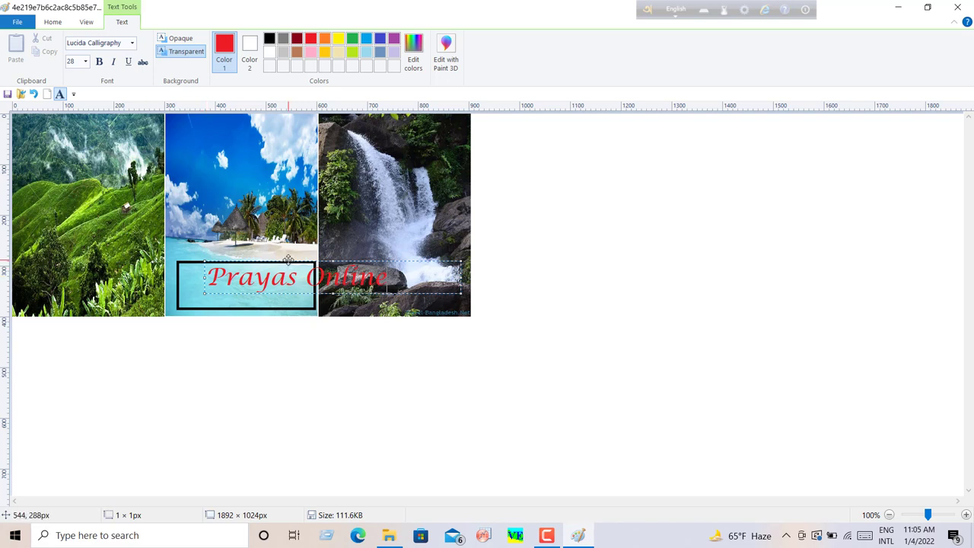
pyautogui.moveTo(289, 264); pyautogui.dragTo(255, 265)
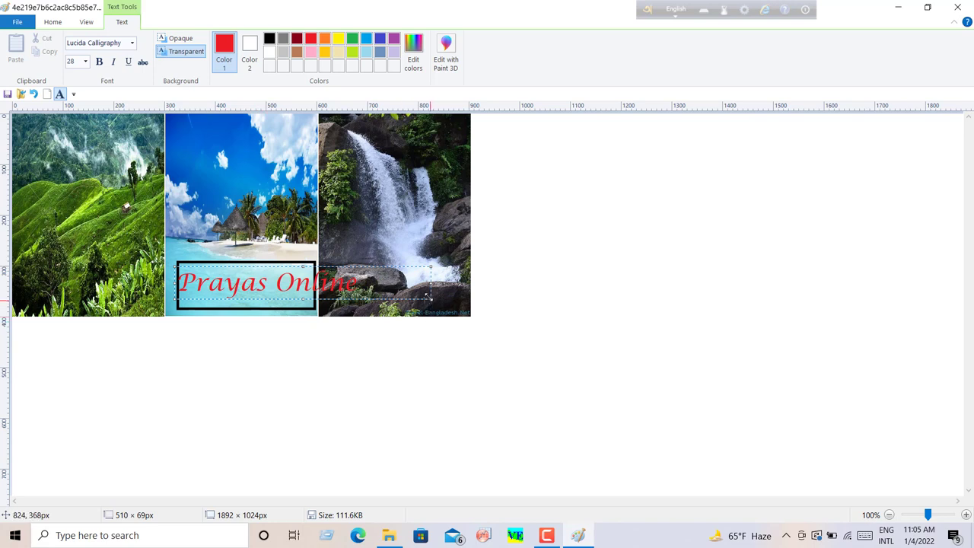
pyautogui.moveTo(430, 298); pyautogui.dragTo(368, 298)
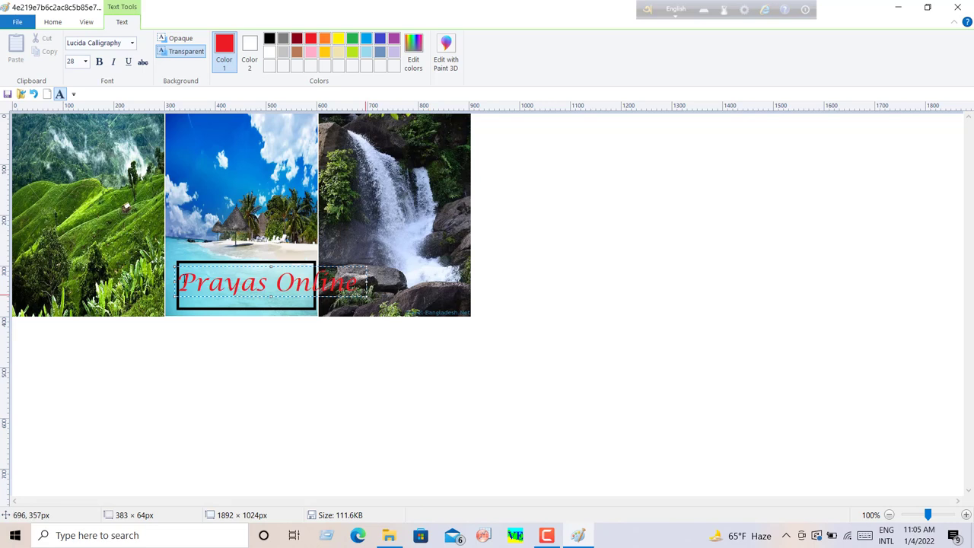
pyautogui.hotkey('shift', 'Right')
pyautogui.hotkey('shift', 'Right')
pyautogui.hotkey('shift', 'Right')
pyautogui.hotkey('shift', 'Right')
pyautogui.hotkey('shift', 'Right')
pyautogui.hotkey('shift', 'Right')
pyautogui.hotkey('shift', 'Right')
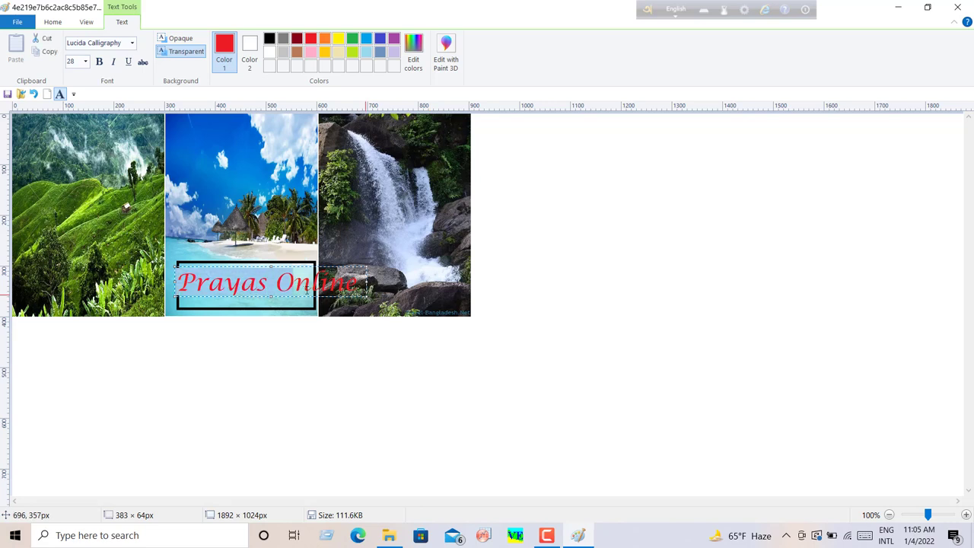
pyautogui.hotkey('shift', 'Right')
pyautogui.hotkey('shift', 'Right')
pyautogui.hotkey('shift', 'Right')
pyautogui.hotkey('shift', 'Right')
pyautogui.hotkey('shift', 'Right')
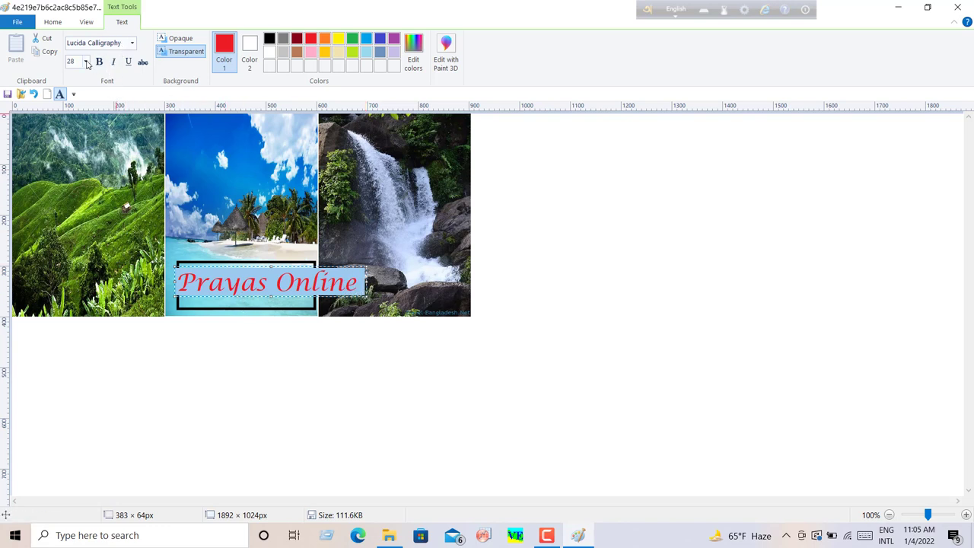
# Try caption sizes 11 and 16, settle on 20, then fit, nudge and commit the text.
pyautogui.click(86, 62)
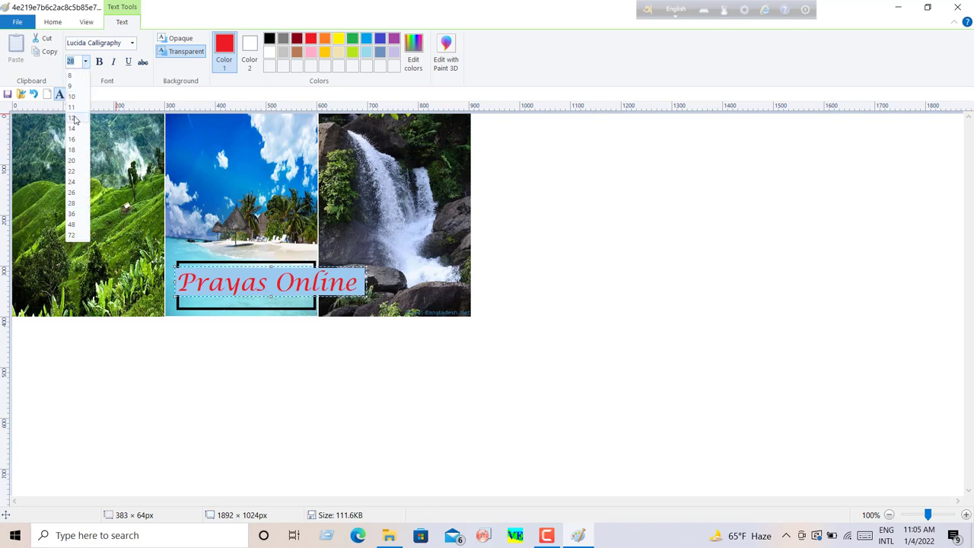
pyautogui.click(71, 108)
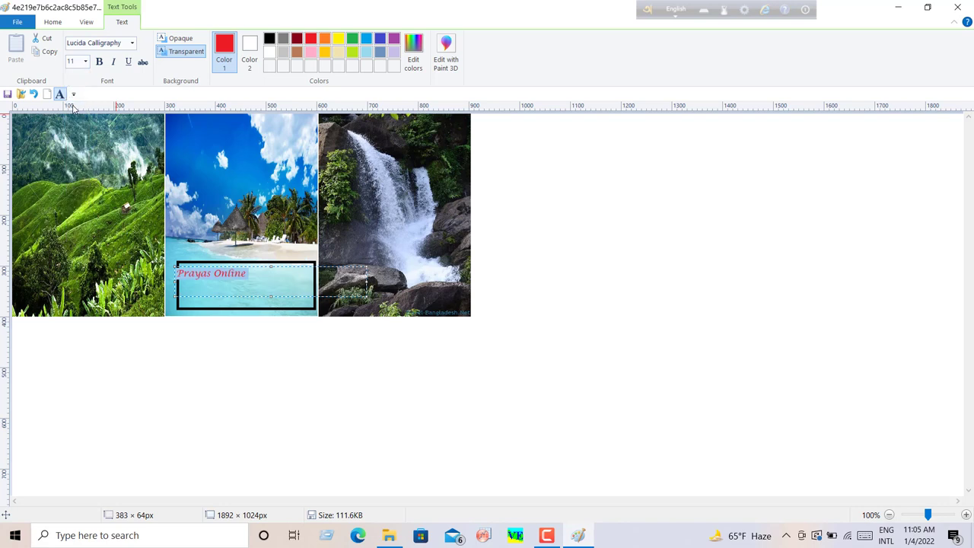
pyautogui.click(85, 61)
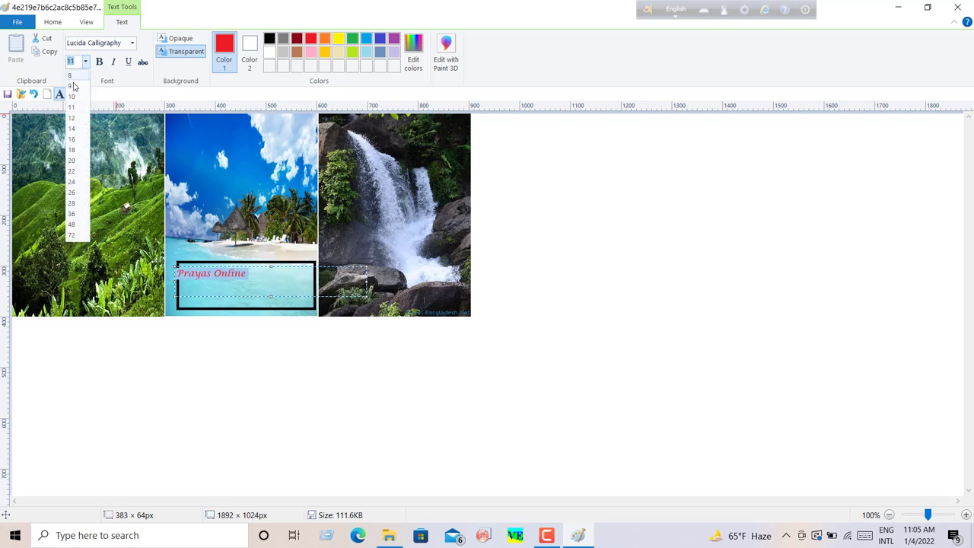
pyautogui.click(72, 139)
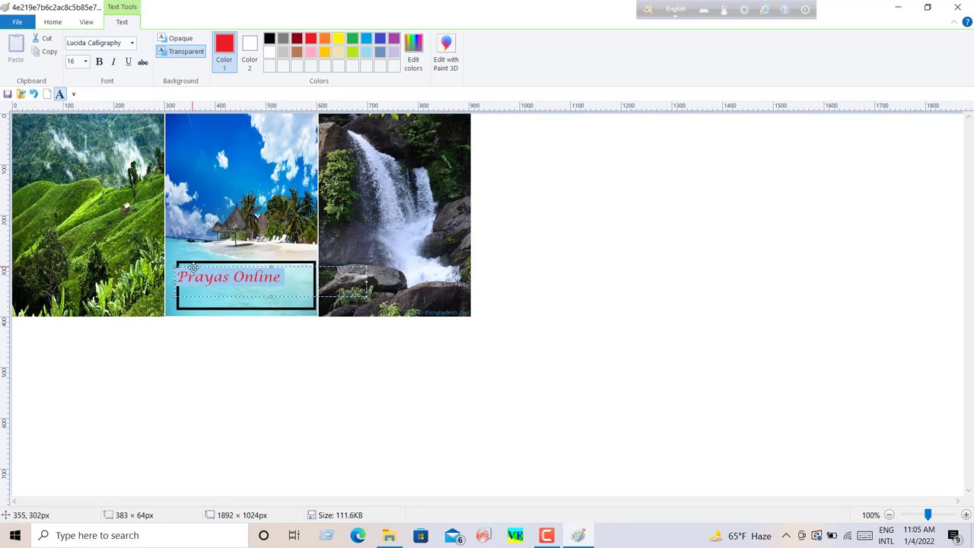
pyautogui.click(85, 60)
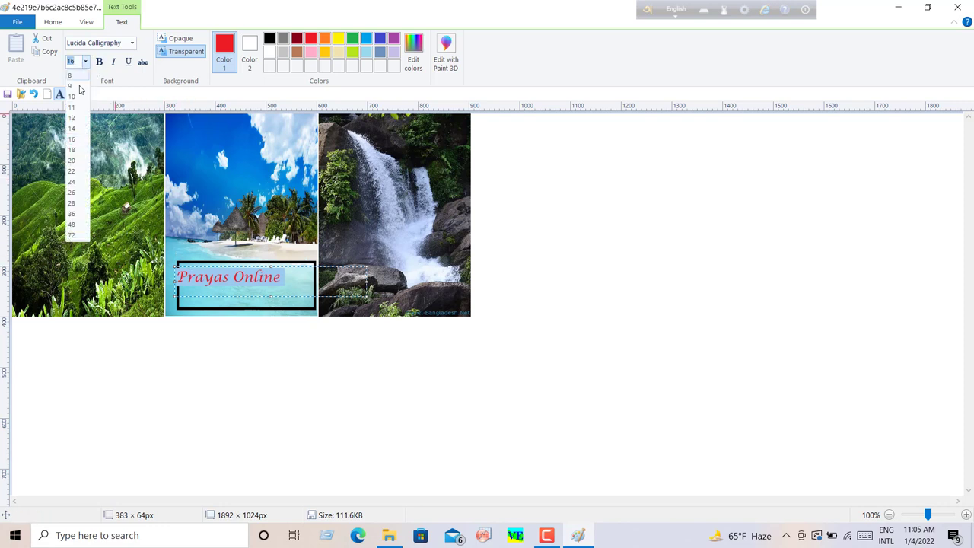
pyautogui.click(71, 162)
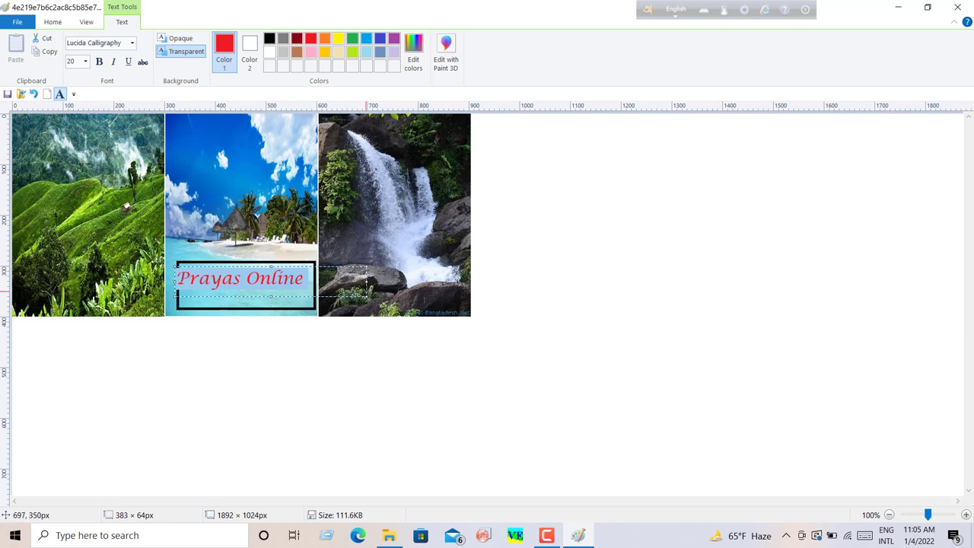
pyautogui.moveTo(366, 296); pyautogui.dragTo(313, 289)
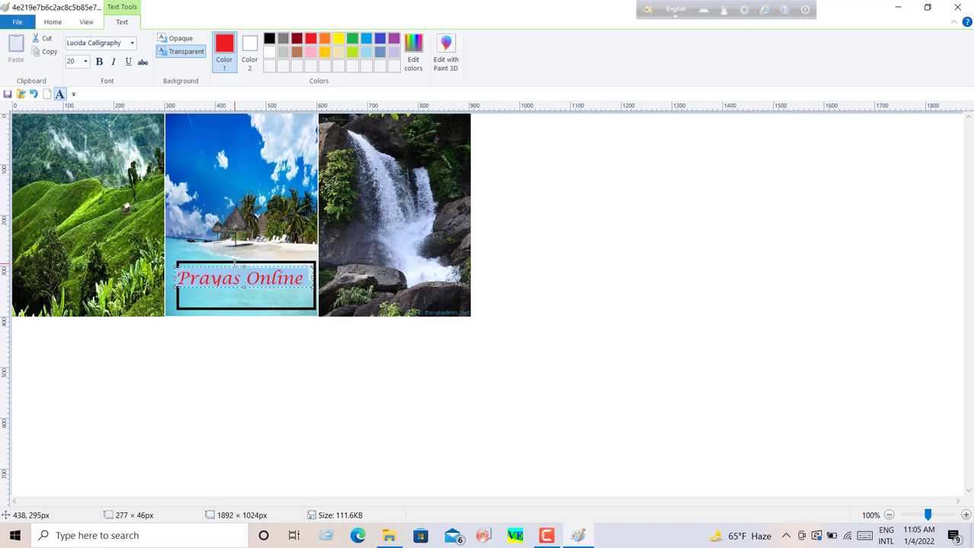
pyautogui.moveTo(232, 266); pyautogui.dragTo(237, 273)
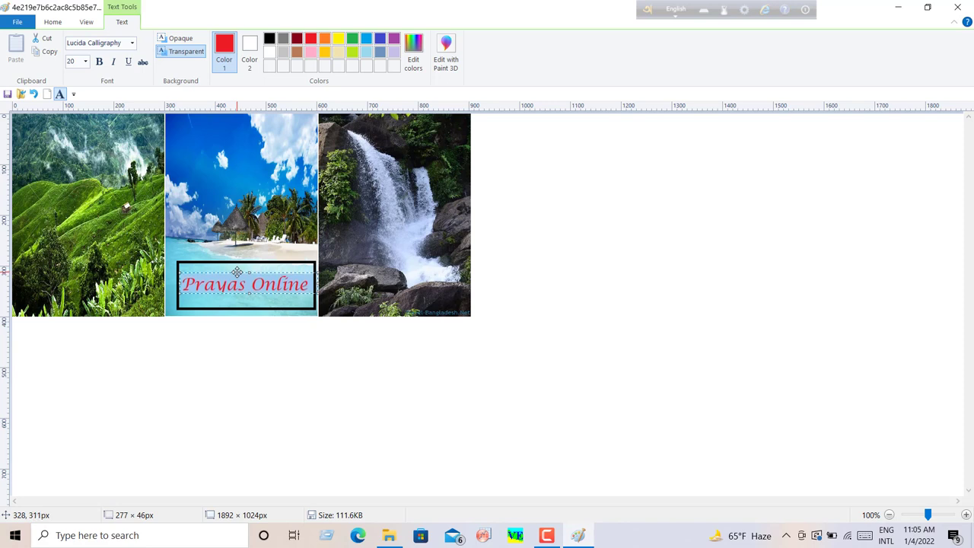
pyautogui.click(520, 299)
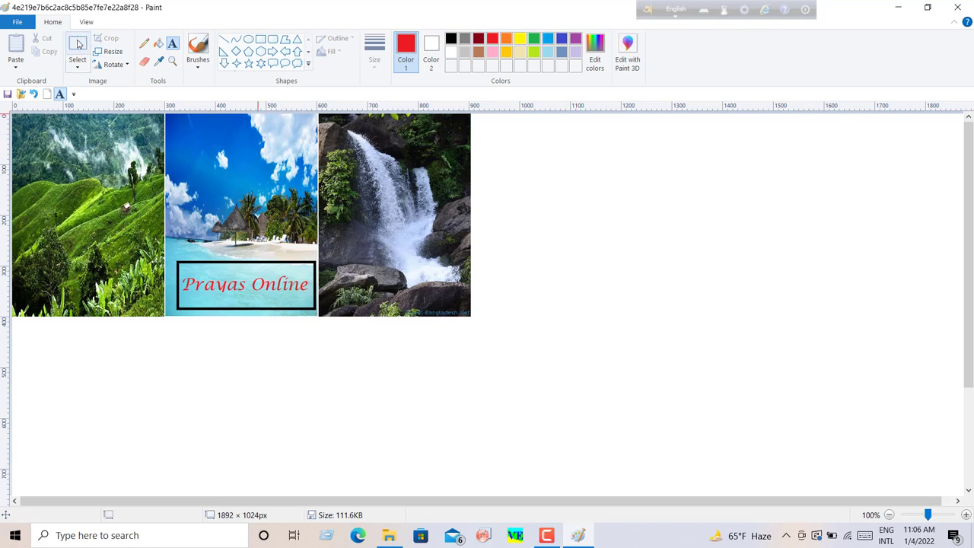
# Select the three-photo collage with its caption and crop the canvas to 899 × 386 px.
pyautogui.click(79, 44)
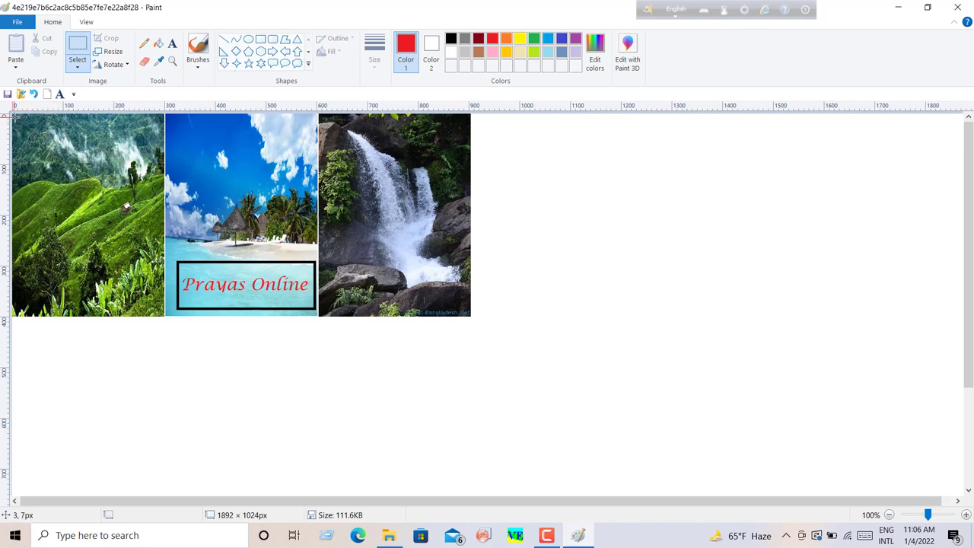
pyautogui.moveTo(16, 117)
pyautogui.mouseDown()
pyautogui.moveTo(362, 312)
pyautogui.moveTo(471, 312)
pyautogui.mouseUp()
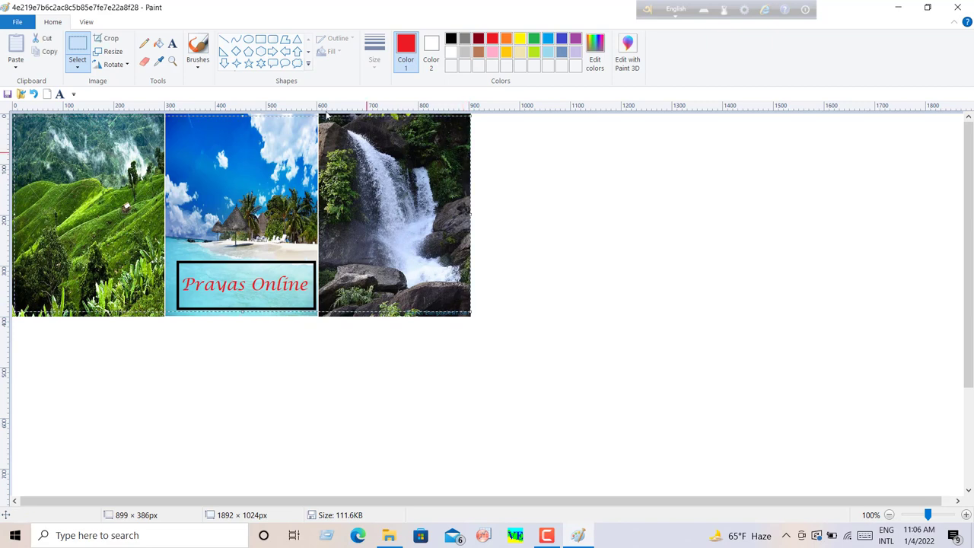
pyautogui.click(106, 38)
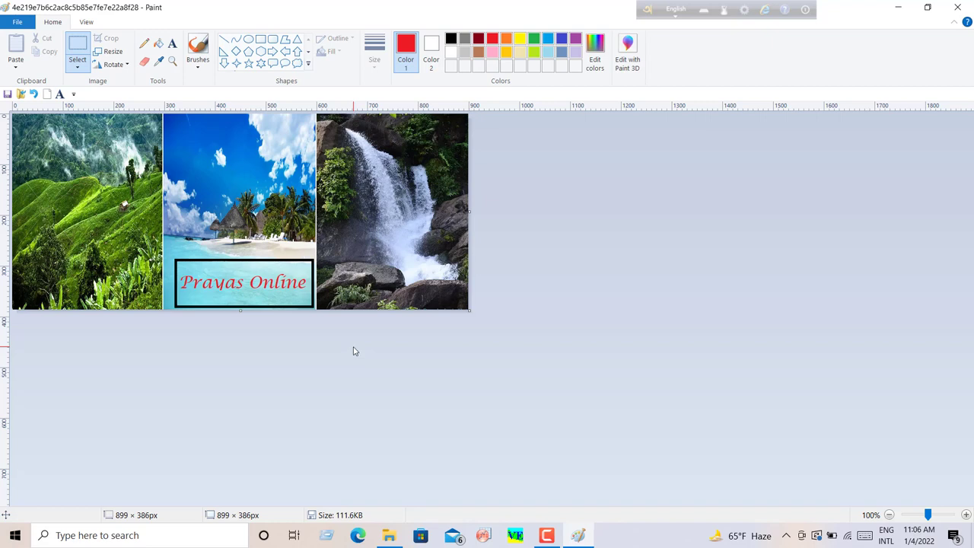
# Save the collage as a JPEG named 'frame' in the 10 pic folder.
pyautogui.click(14, 24)
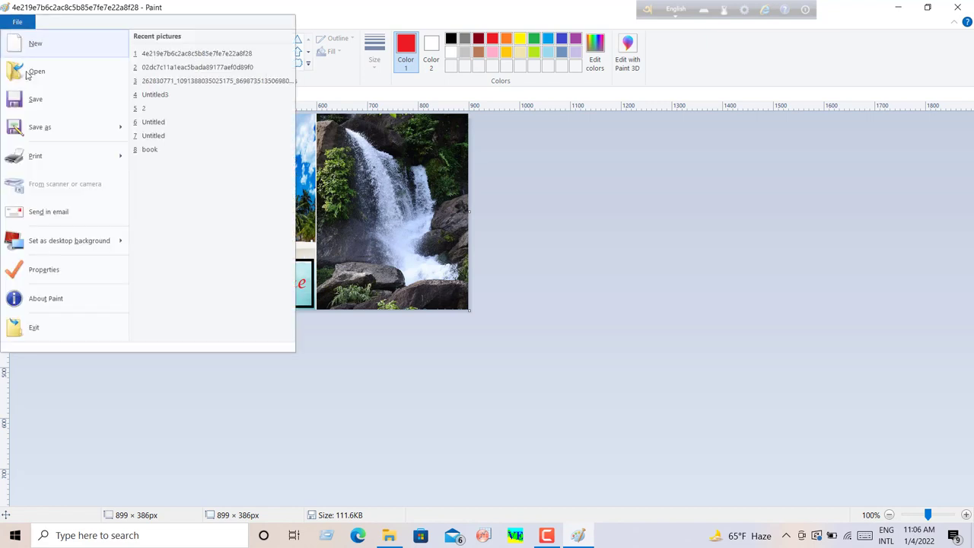
pyautogui.moveTo(39, 127)
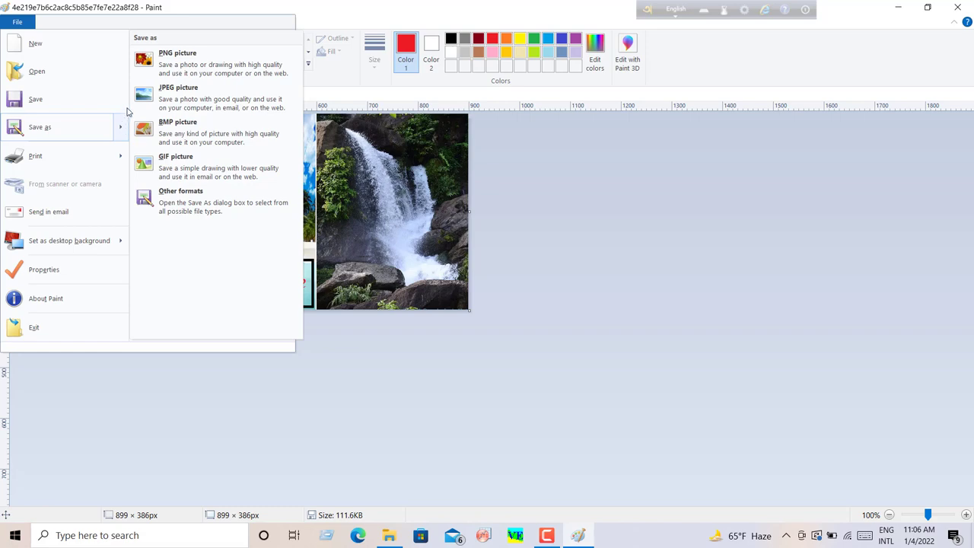
pyautogui.click(156, 97)
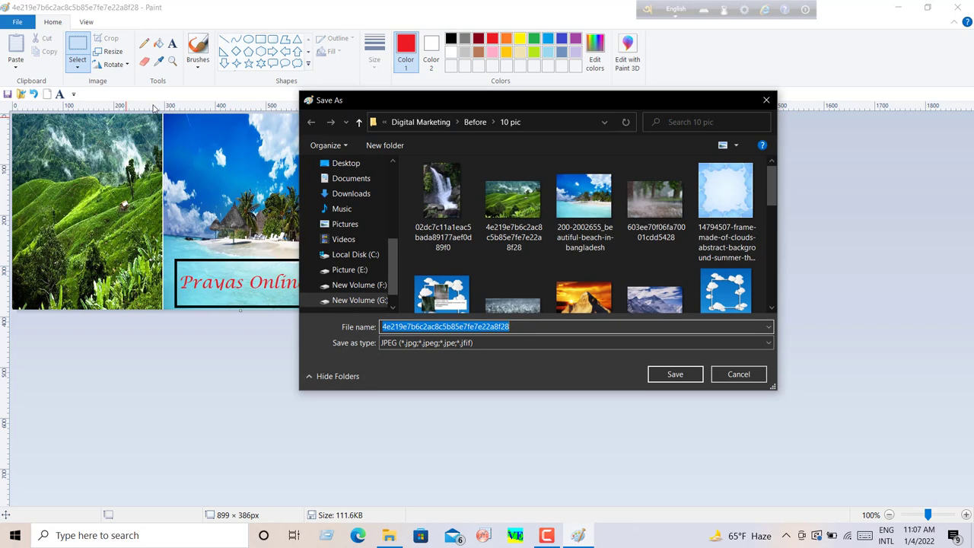
pyautogui.scroll(-2, 450, 236)
pyautogui.scroll(-3, 512, 251)
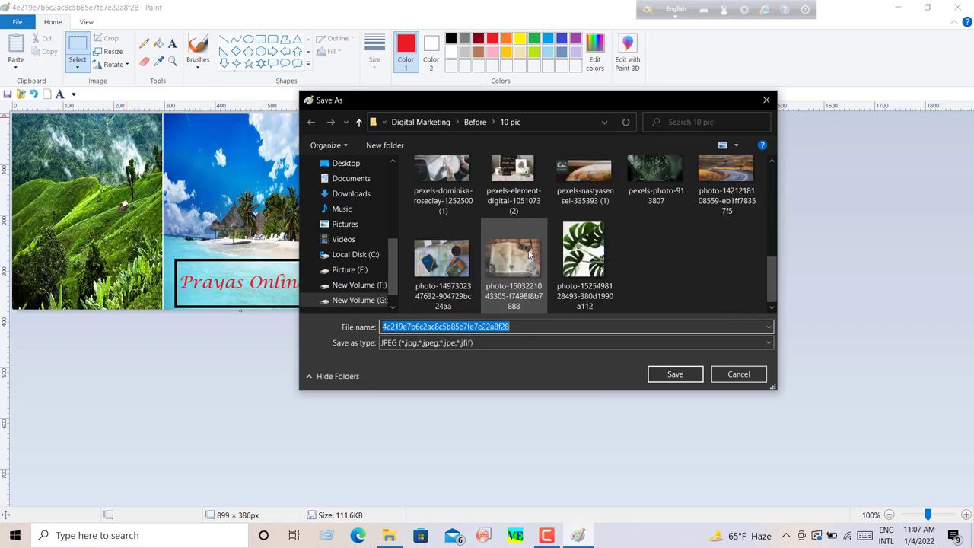
pyautogui.click(518, 327)
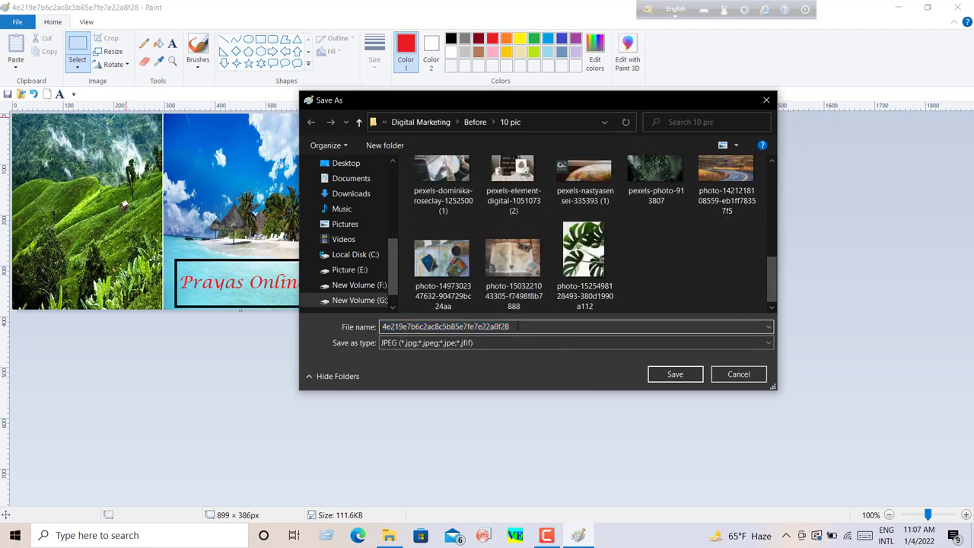
pyautogui.press('BackSpace')
pyautogui.press('BackSpace')
pyautogui.press('BackSpace')
pyautogui.press('BackSpace')
pyautogui.press('BackSpace')
pyautogui.press('BackSpace')
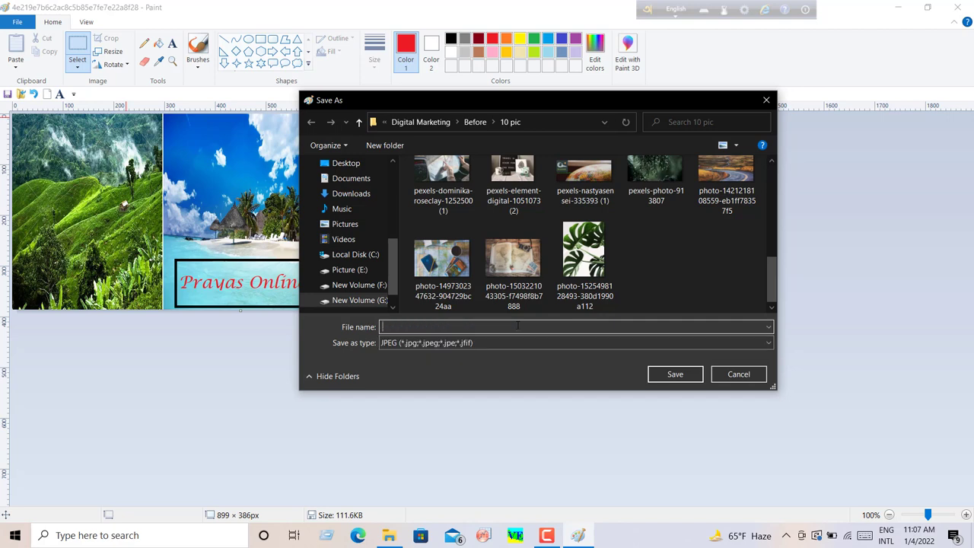
pyautogui.write('frame')
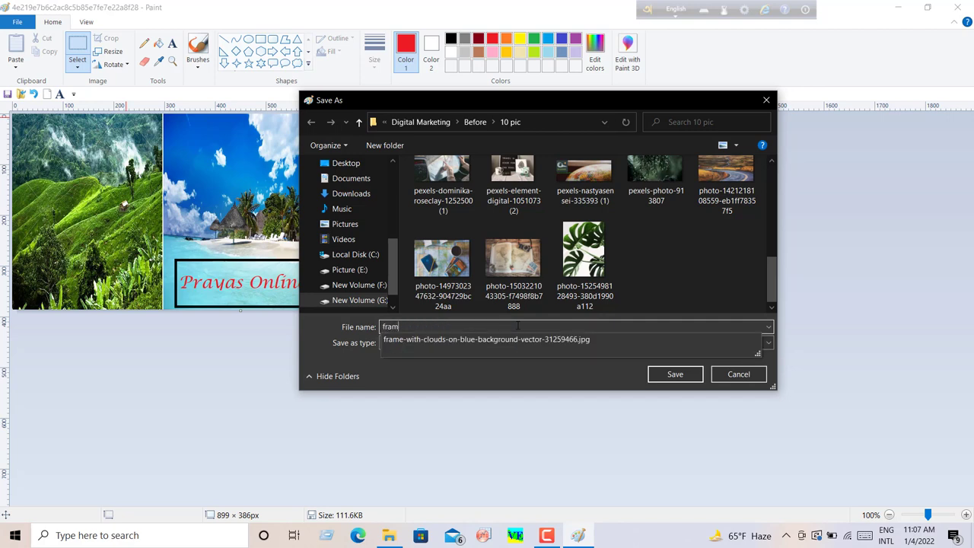
pyautogui.click(675, 373)
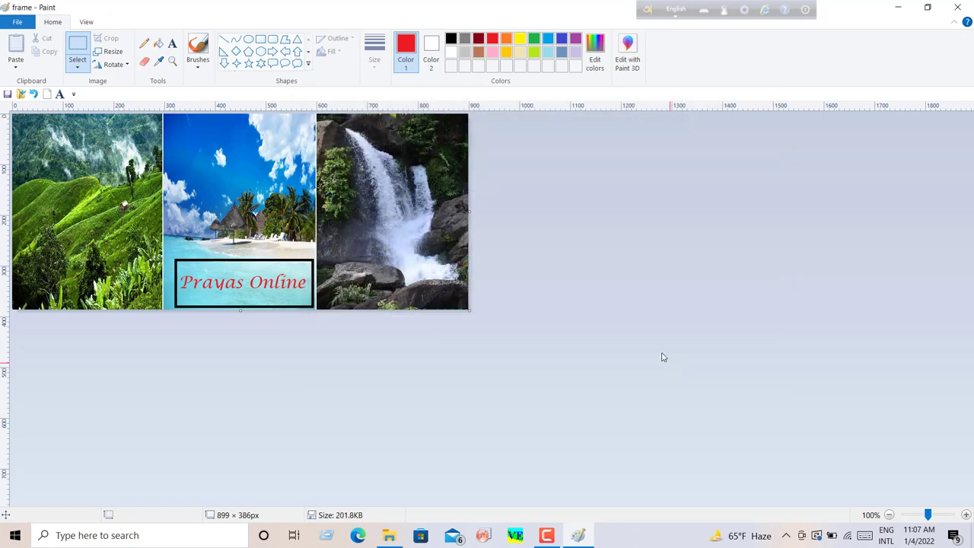
# Close Paint and browse This PC to G: > B.Ed all information > Digital Marketing > Before > 10 pic.
pyautogui.click(955, 9)
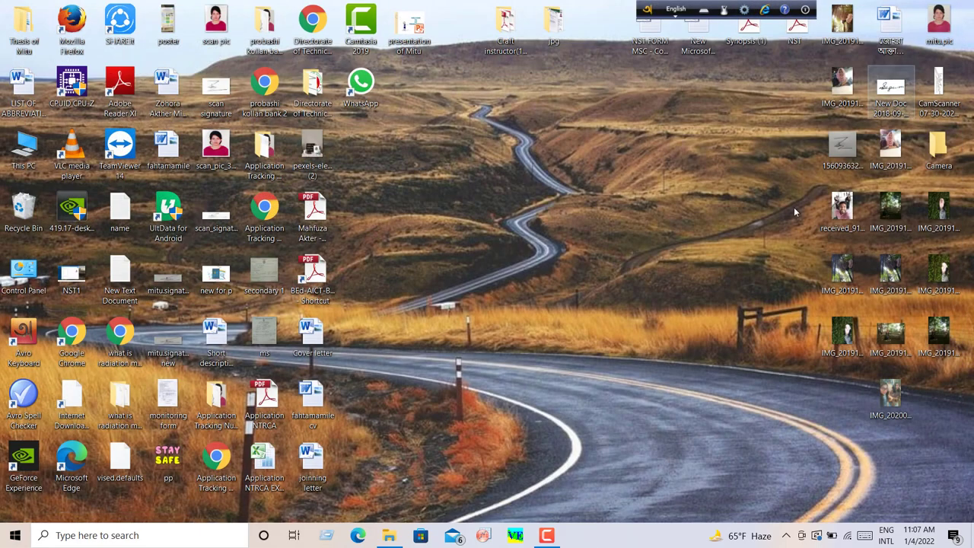
pyautogui.doubleClick(24, 153)
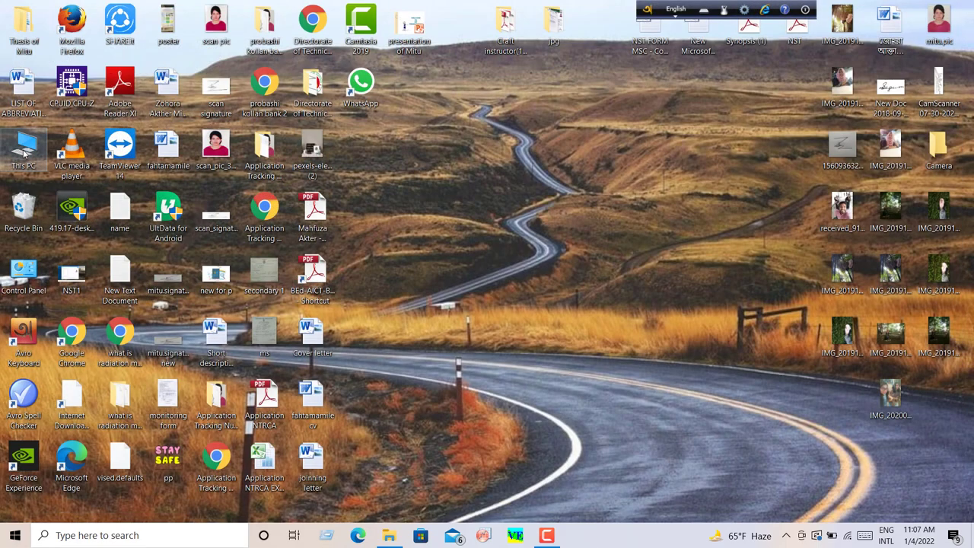
pyautogui.click(606, 190)
pyautogui.doubleClick(606, 190)
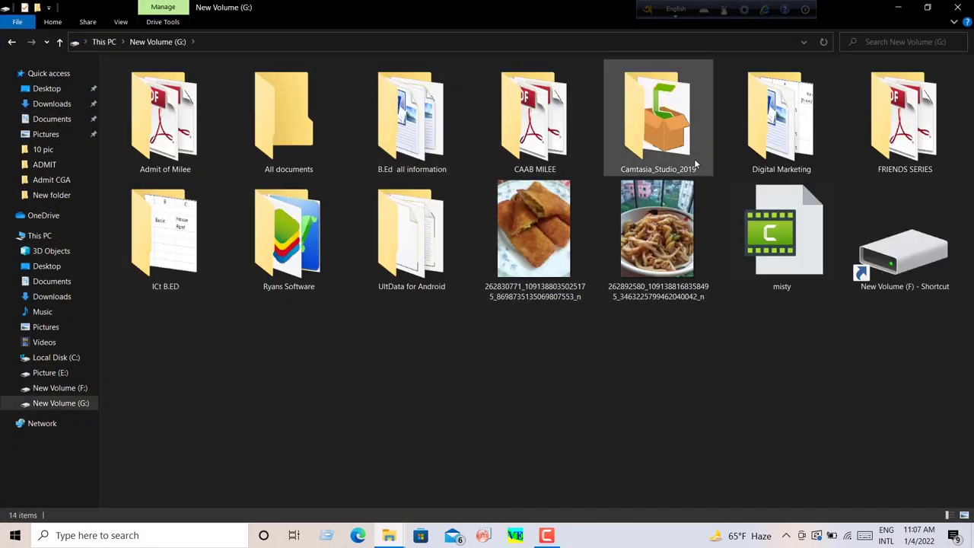
pyautogui.doubleClick(415, 125)
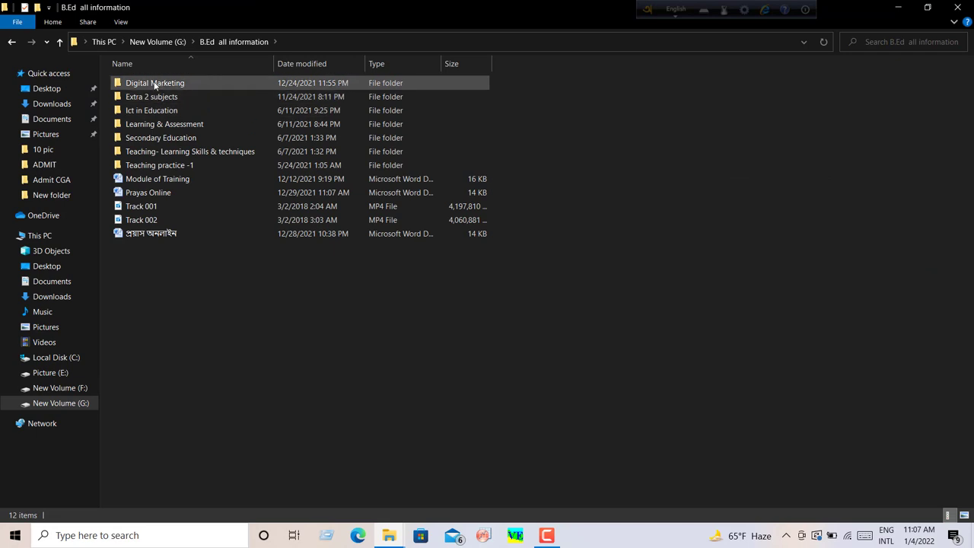
pyautogui.doubleClick(153, 83)
pyautogui.doubleClick(208, 106)
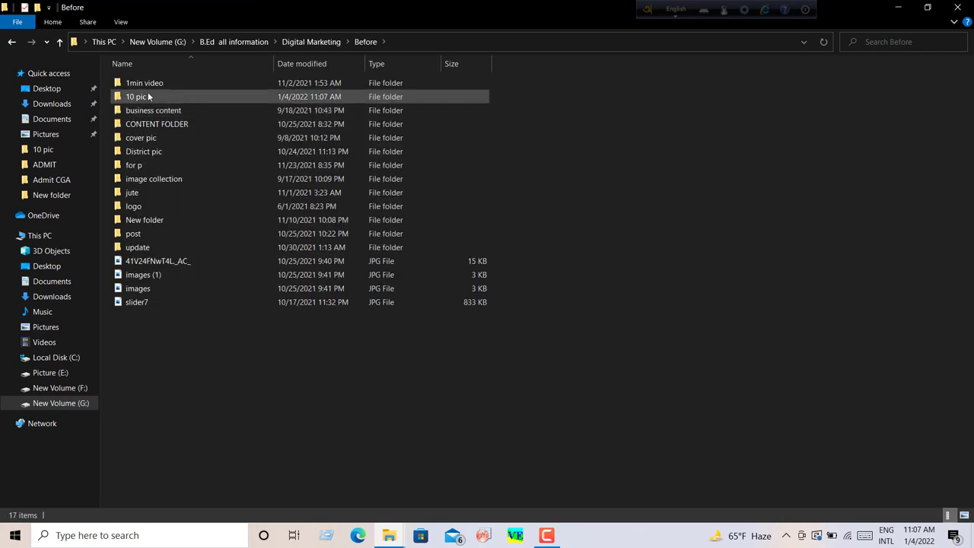
pyautogui.doubleClick(147, 96)
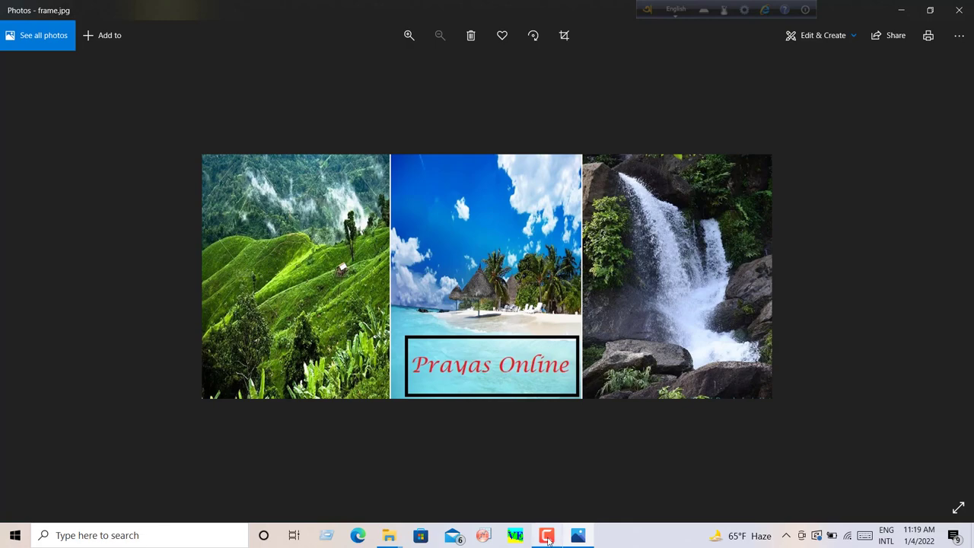
# Bring up the Windows search panel over the Photos view of the frame collage.
pyautogui.moveTo(546, 534)
pyautogui.click(586, 503)
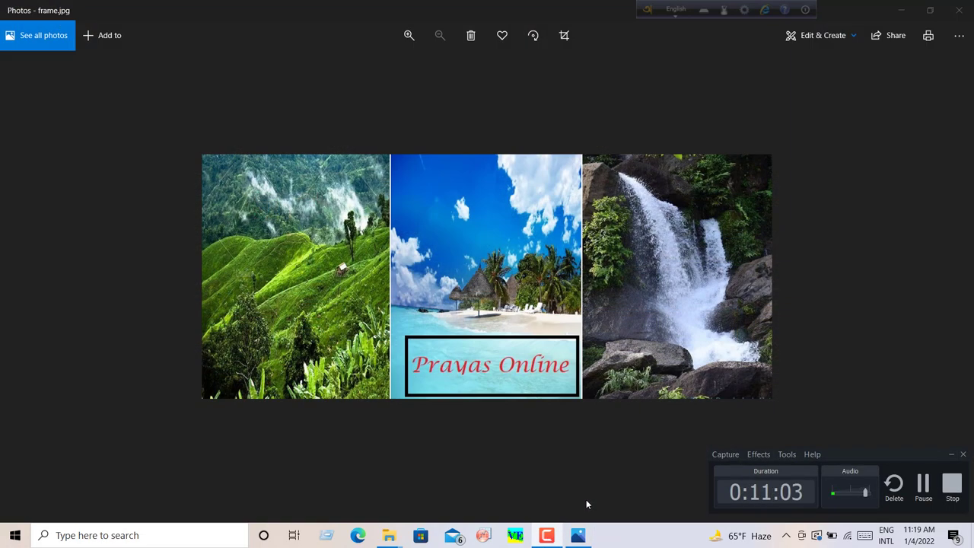
pyautogui.click(922, 487)
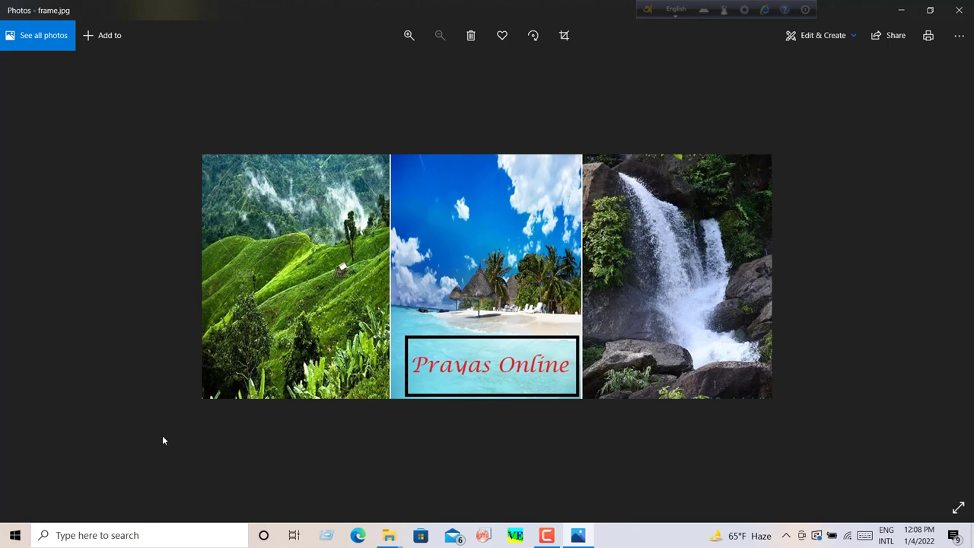
pyautogui.click(142, 532)
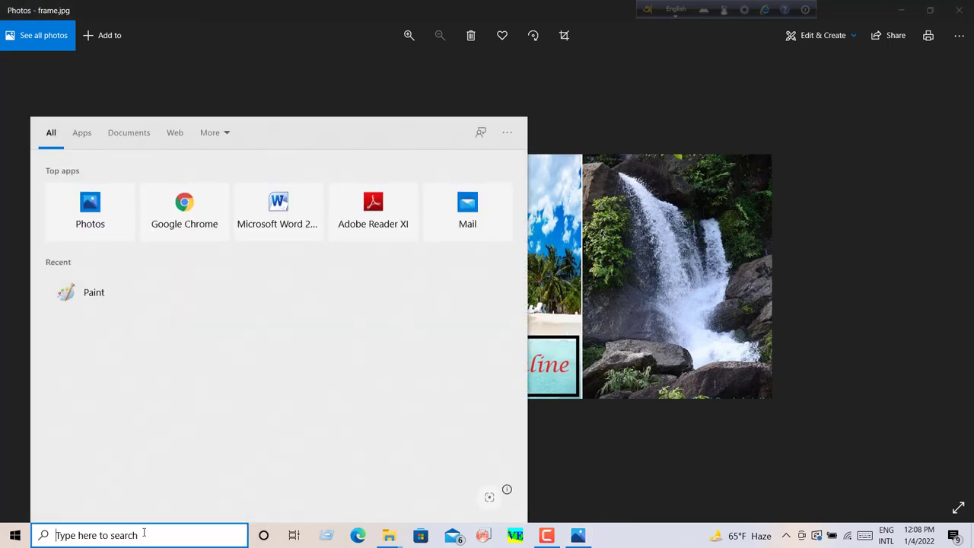
# Launch Word 2010 with a blank Document1, dismiss the Activation Wizard, and show the Insert tab.
pyautogui.click(273, 220)
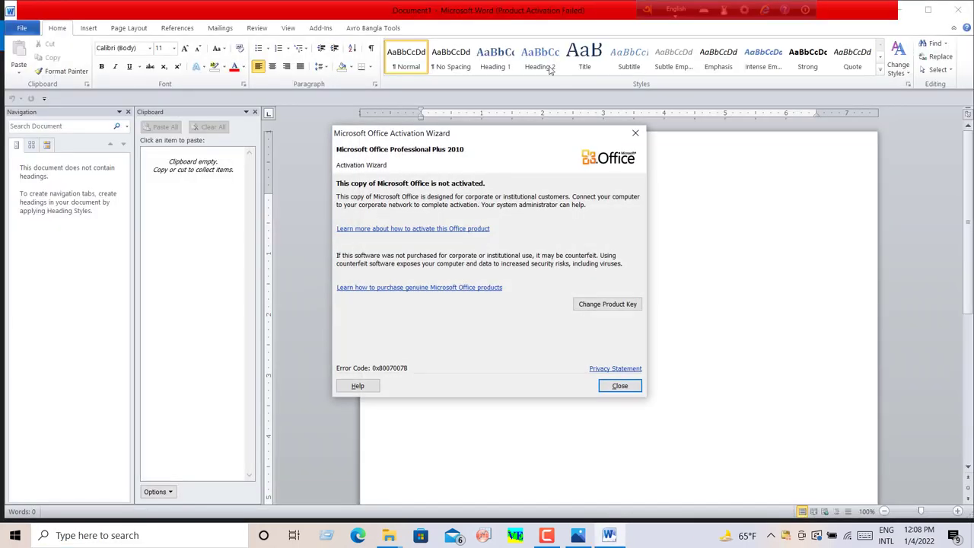
pyautogui.click(637, 135)
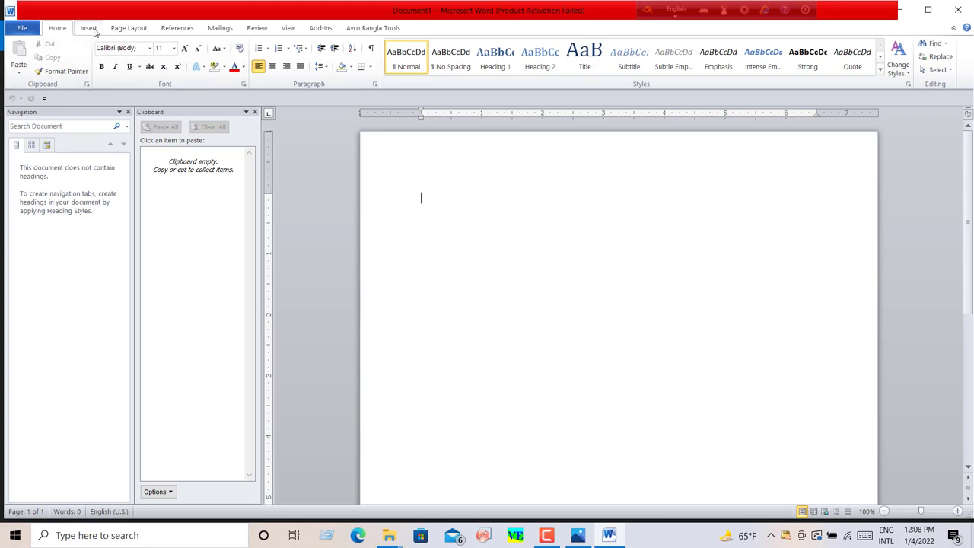
pyautogui.click(89, 28)
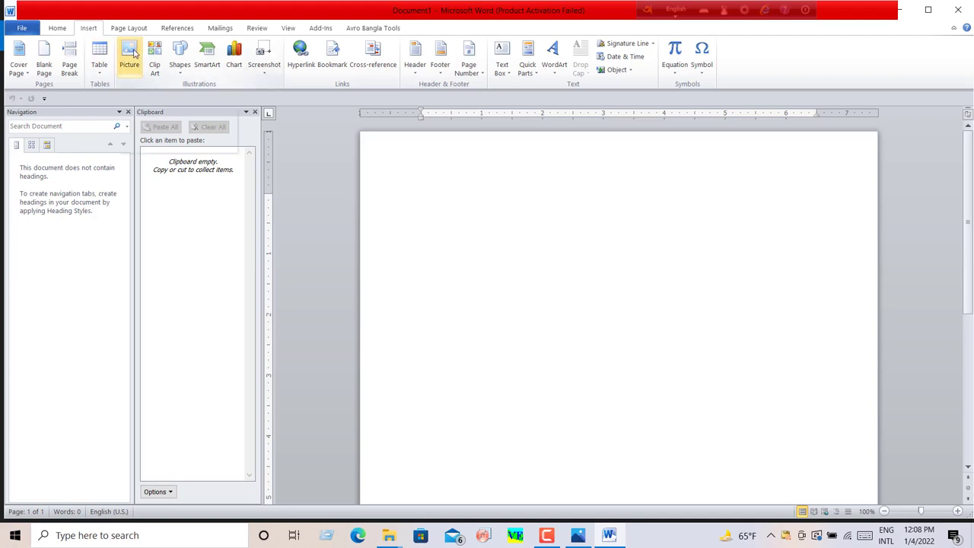
# In the Insert Picture dialog, browse to G: > B.Ed all information > Digital Marketing > Before > 10 pic.
pyautogui.click(131, 53)
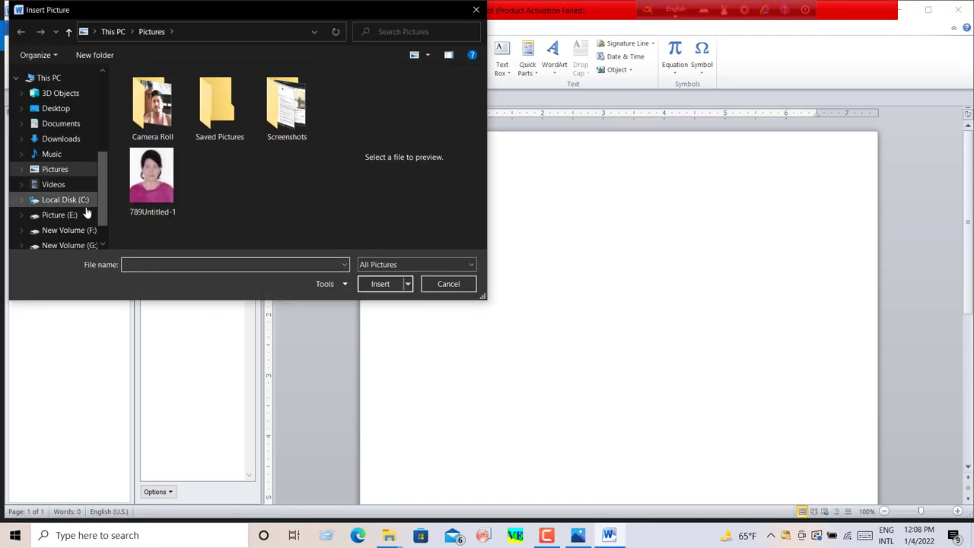
pyautogui.click(69, 210)
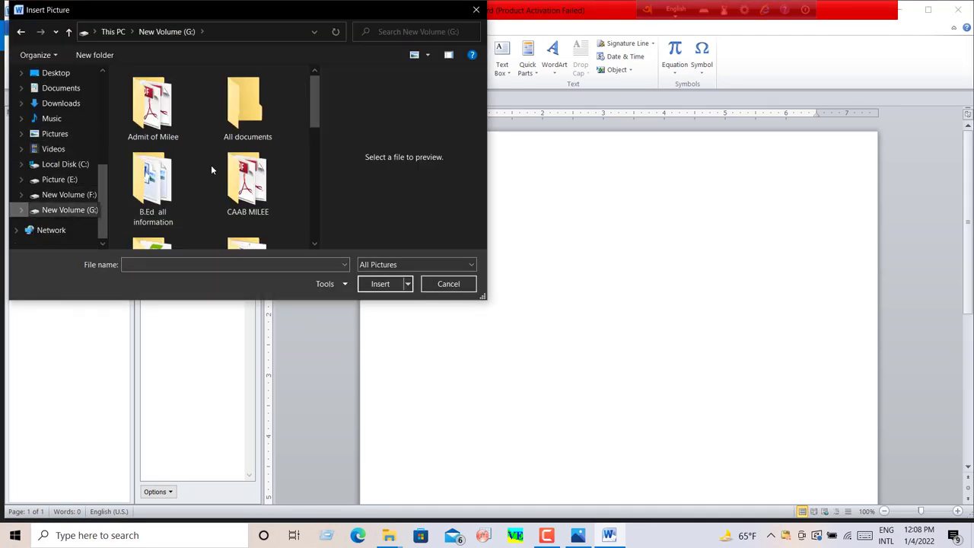
pyautogui.scroll(-1, 193, 144)
pyautogui.doubleClick(159, 126)
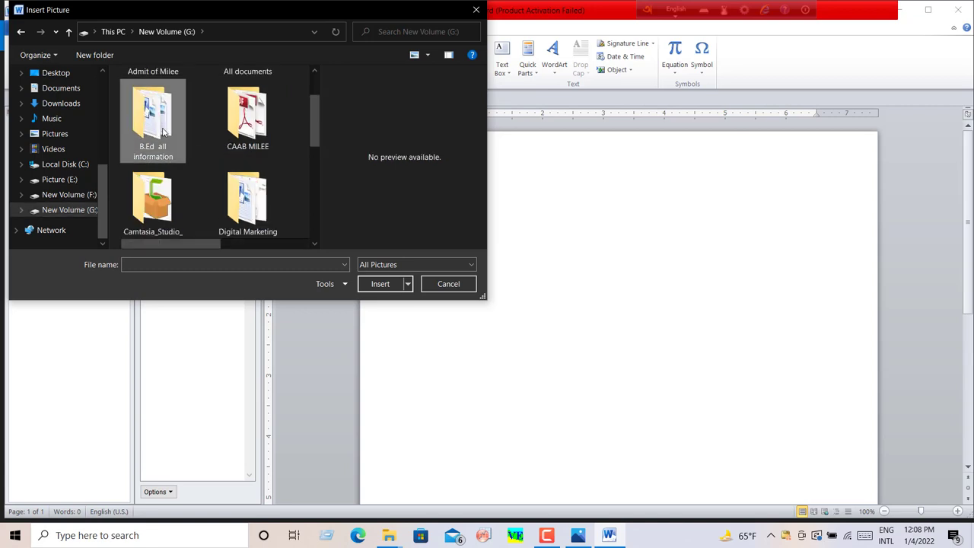
pyautogui.doubleClick(159, 95)
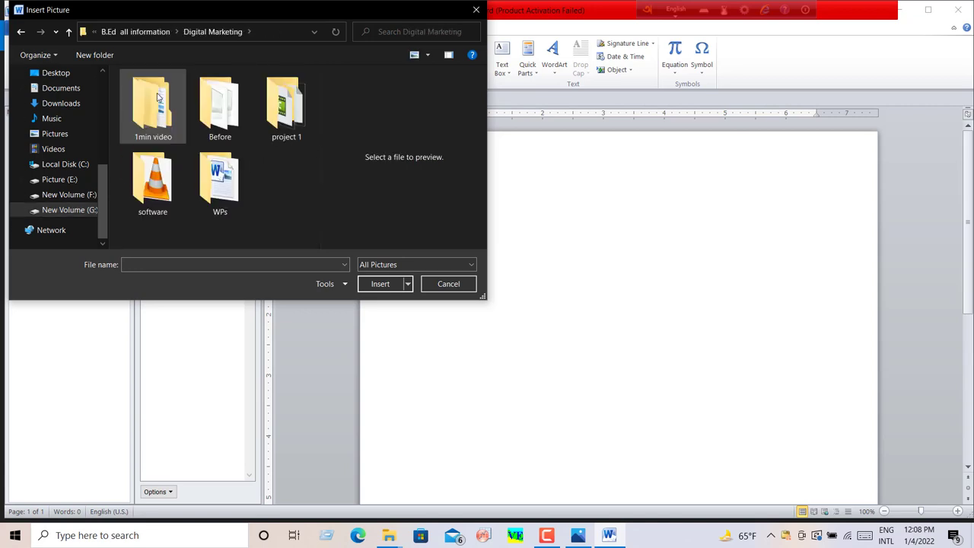
pyautogui.doubleClick(213, 116)
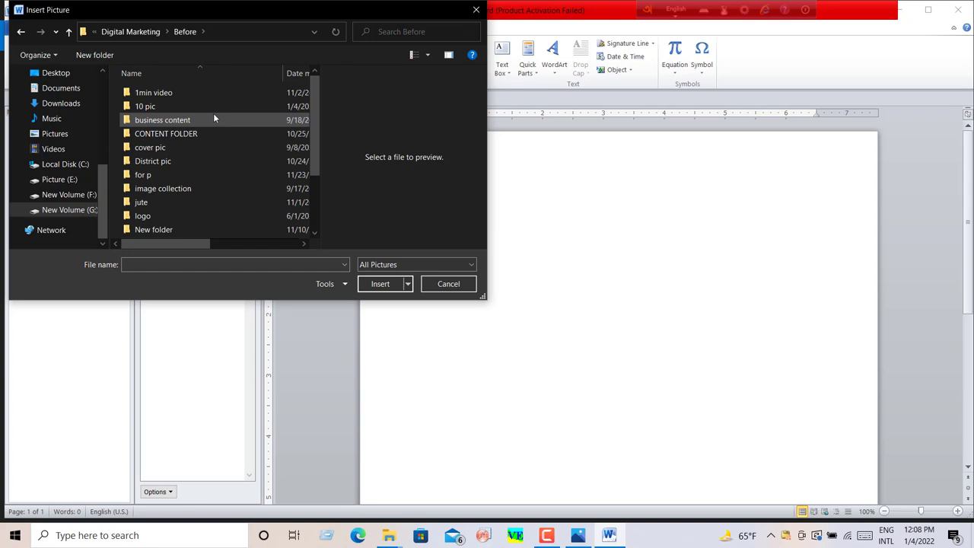
pyautogui.doubleClick(172, 107)
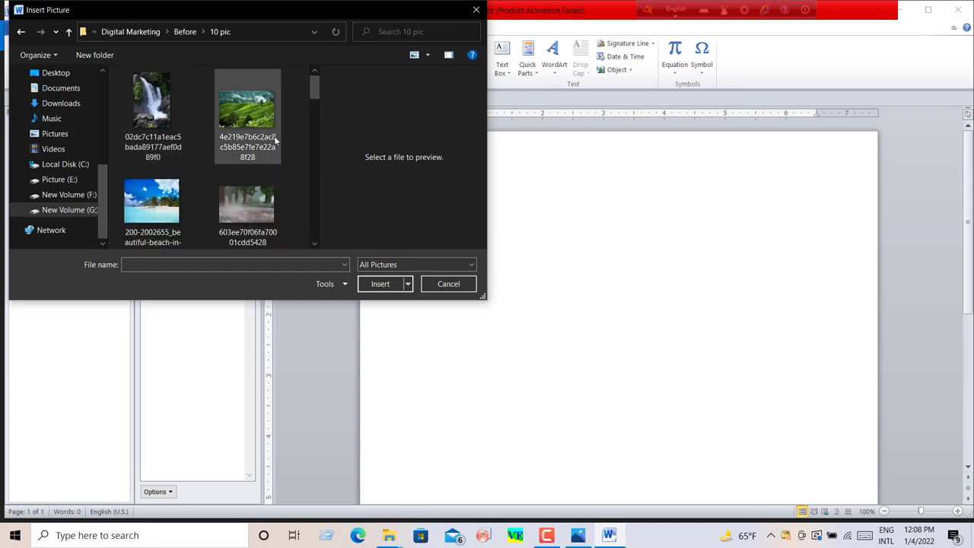
# Insert the frame collage into Document1, spanning the page width at 6.5 × 2.79 inches.
pyautogui.scroll(-1, 274, 141)
pyautogui.scroll(-1, 276, 141)
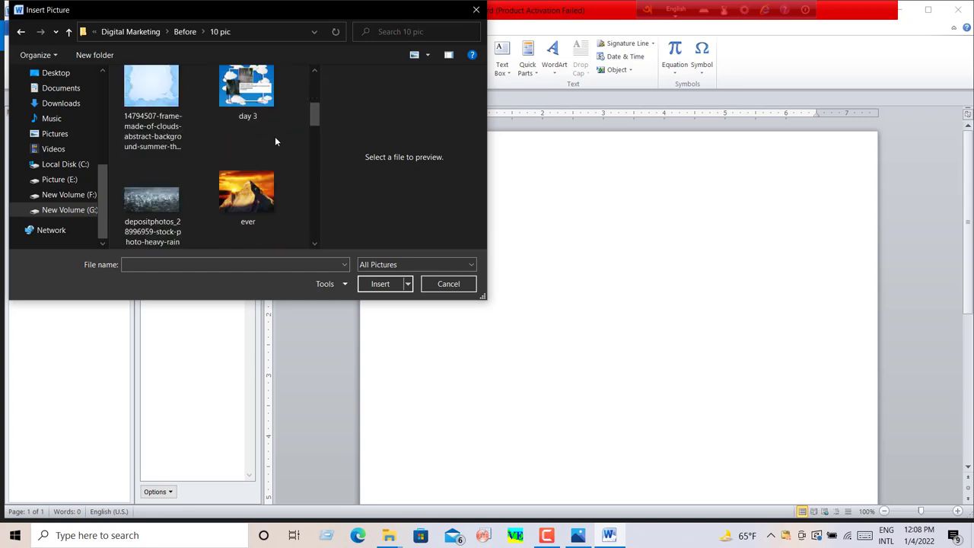
pyautogui.scroll(-1, 276, 141)
pyautogui.scroll(-2, 276, 141)
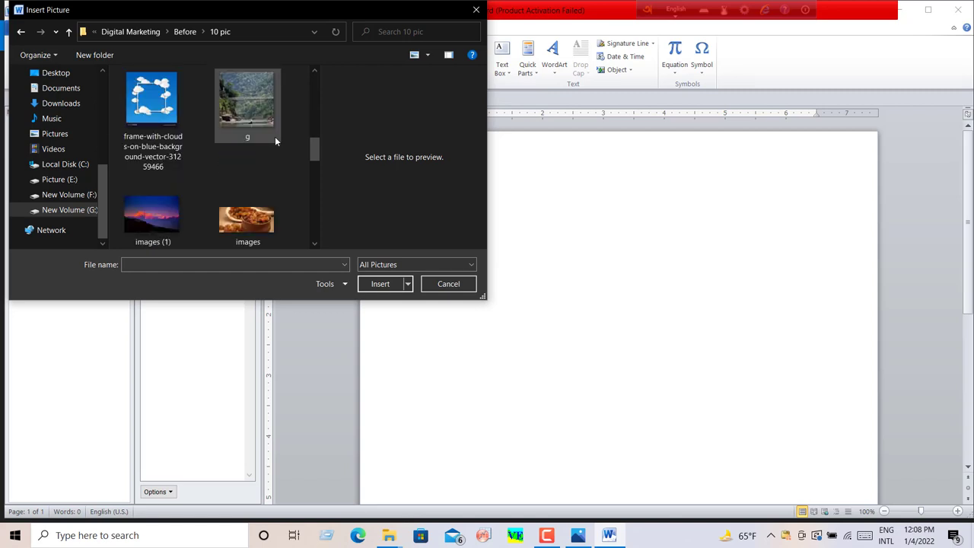
pyautogui.scroll(-1, 275, 141)
pyautogui.scroll(-1, 275, 141)
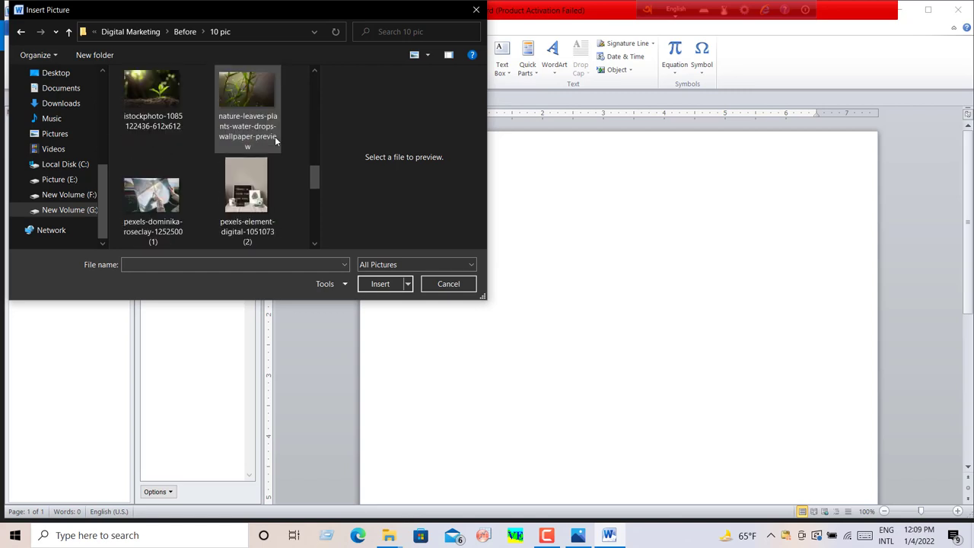
pyautogui.scroll(1, 275, 141)
pyautogui.scroll(1, 275, 141)
pyautogui.scroll(1, 275, 140)
pyautogui.scroll(1, 275, 141)
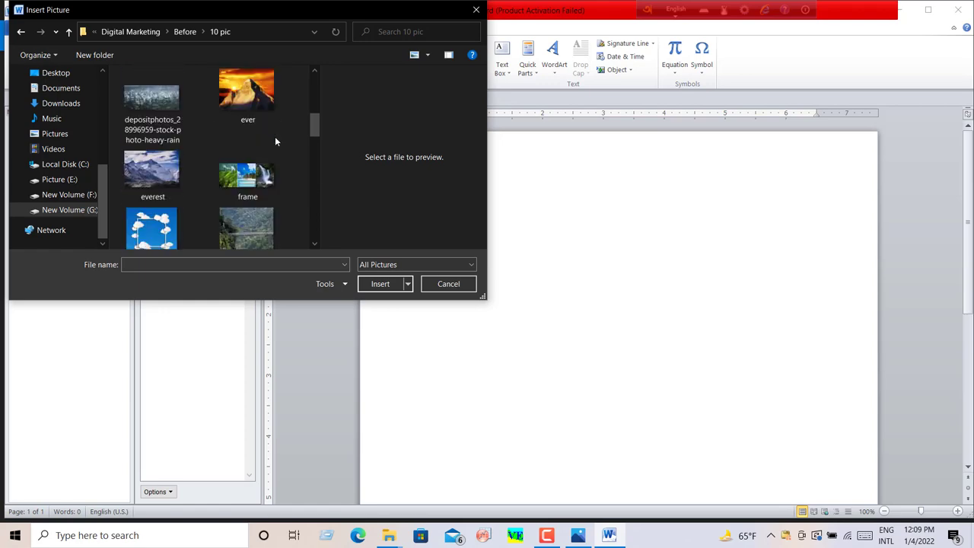
pyautogui.click(246, 175)
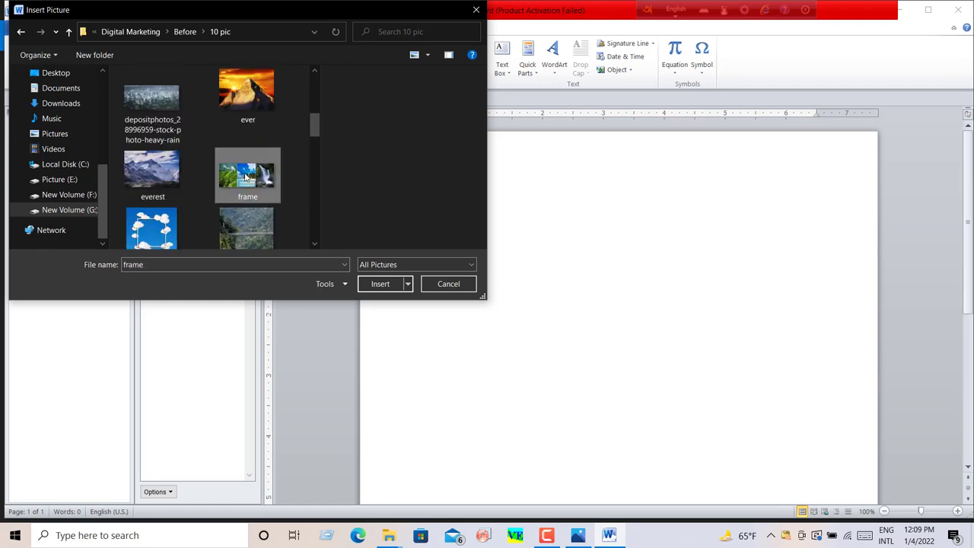
pyautogui.click(379, 284)
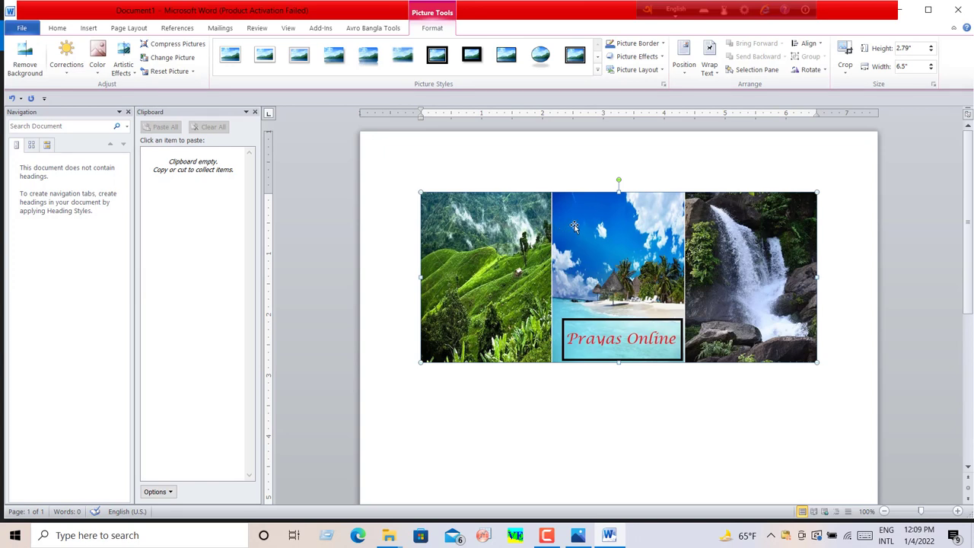
# Set the collage to In Front of Text wrapping and shift it slightly down and right.
pyautogui.moveTo(574, 225); pyautogui.dragTo(571, 217)
pyautogui.moveTo(582, 264); pyautogui.dragTo(580, 259)
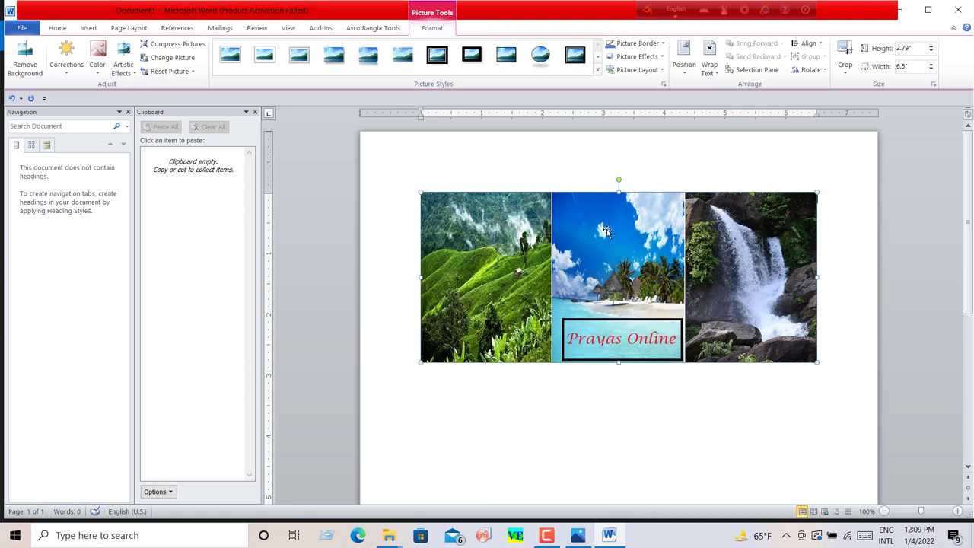
pyautogui.rightClick(606, 231)
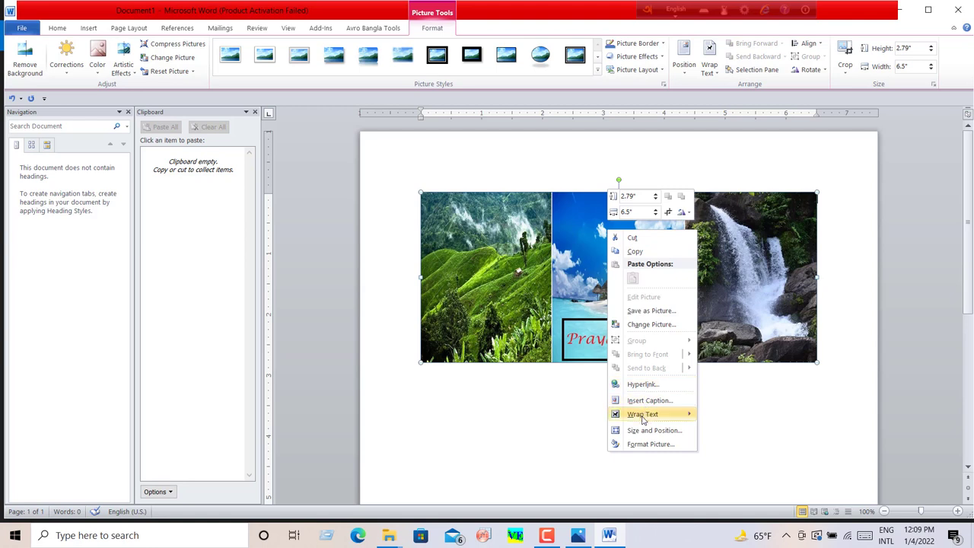
pyautogui.moveTo(652, 415)
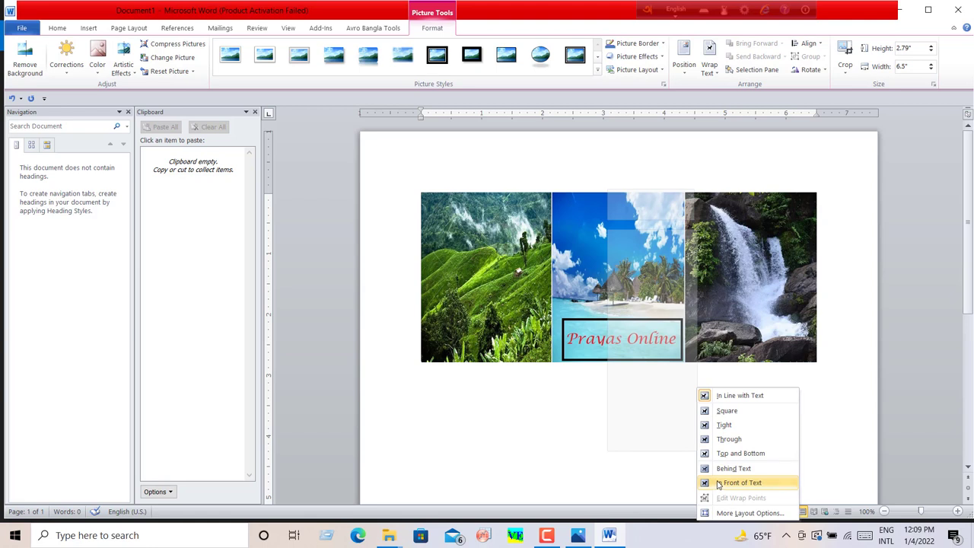
pyautogui.click(718, 483)
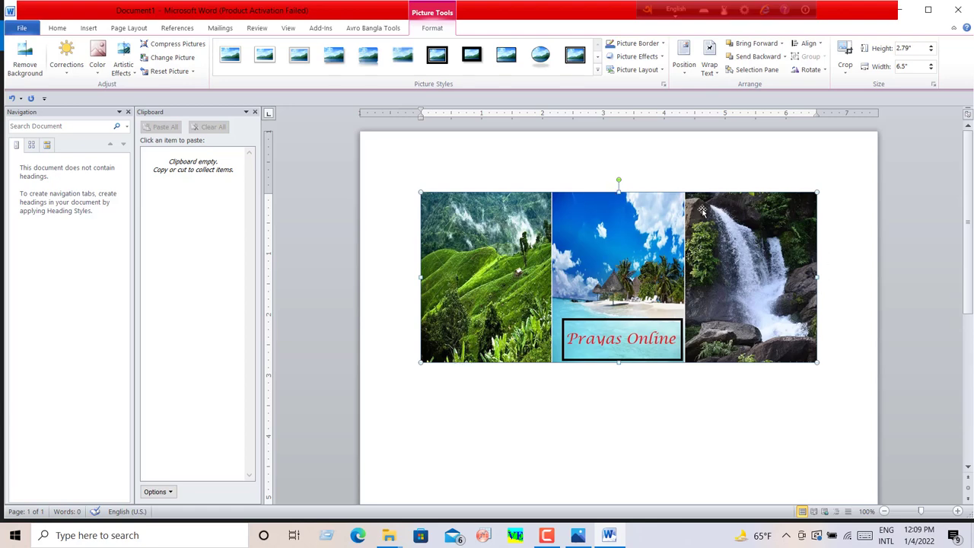
pyautogui.moveTo(626, 232)
pyautogui.mouseDown()
pyautogui.moveTo(634, 326)
pyautogui.moveTo(611, 265)
pyautogui.moveTo(572, 276)
pyautogui.moveTo(620, 289)
pyautogui.mouseUp()
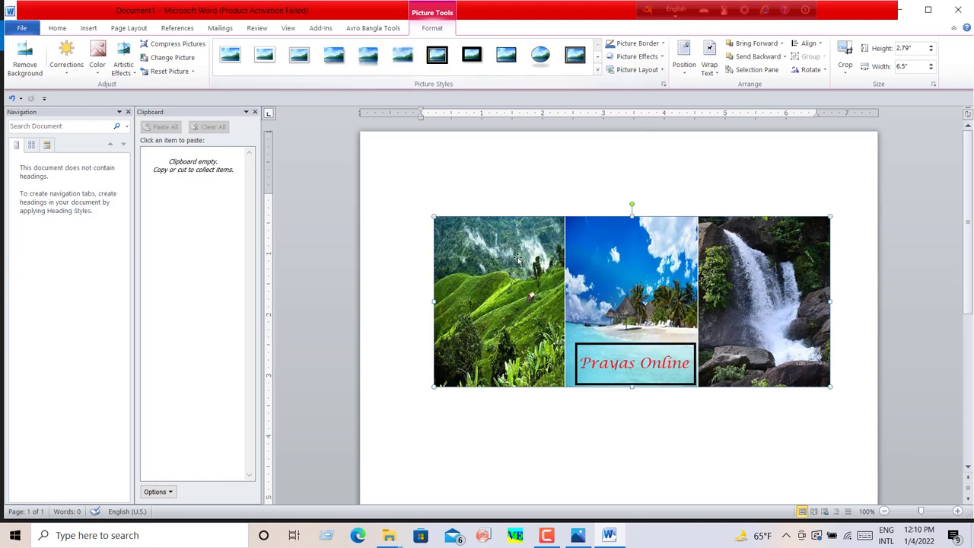
pyautogui.click(597, 69)
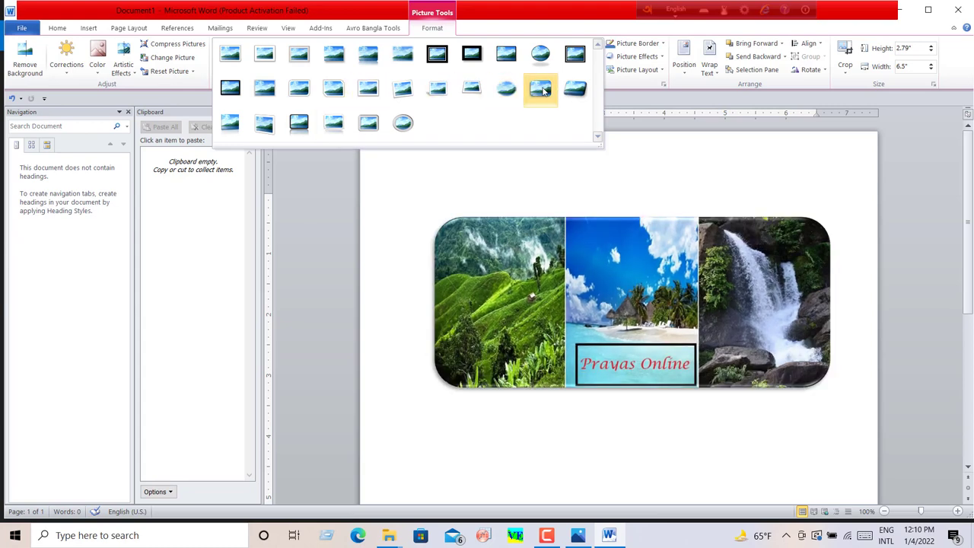
# Apply the rounded-corner soft-shadow picture style and a Dark Blue border to the collage.
pyautogui.click(543, 91)
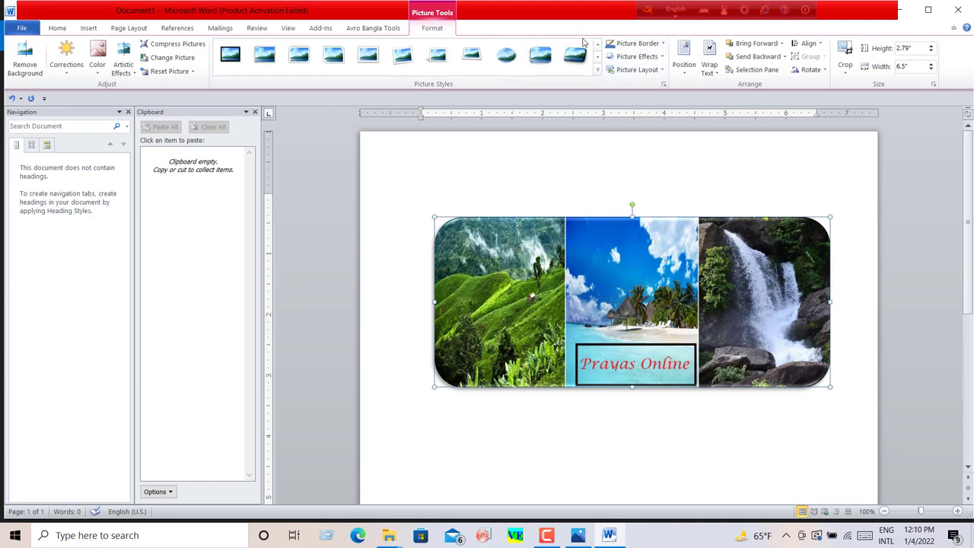
pyautogui.click(655, 49)
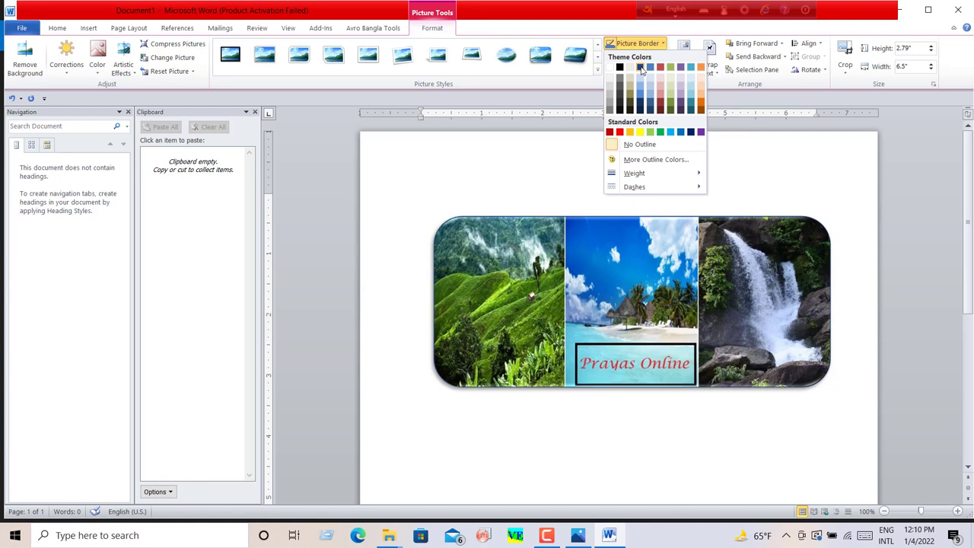
pyautogui.click(640, 70)
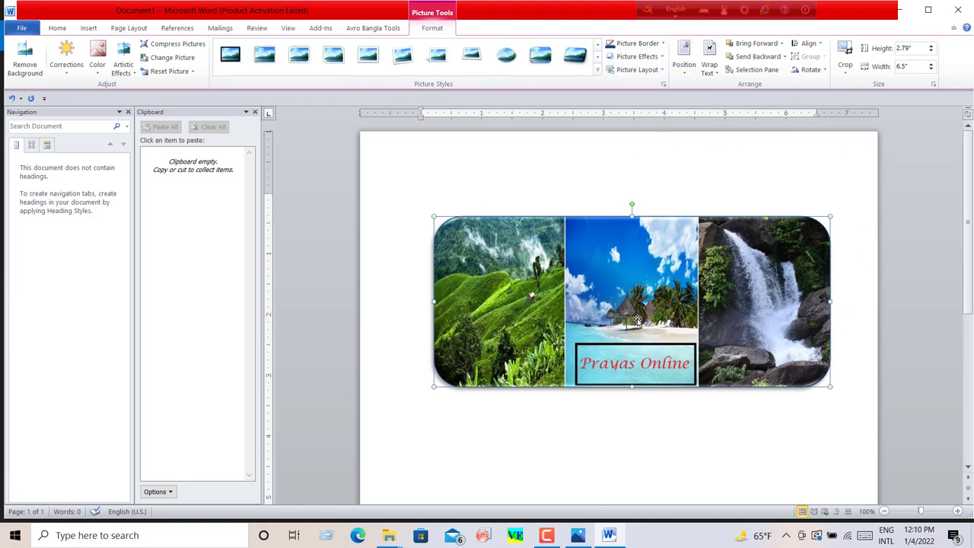
pyautogui.scroll(-1, 638, 319)
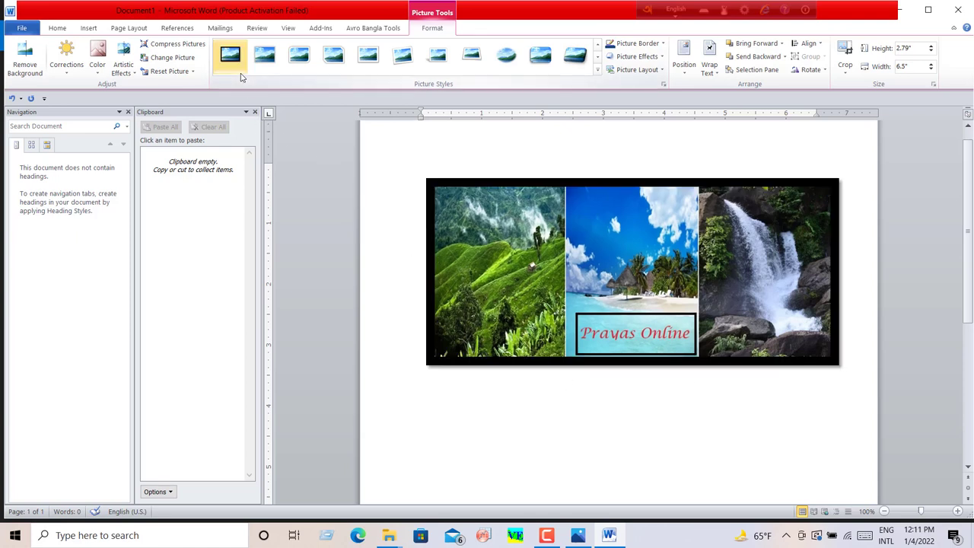
pyautogui.click(55, 28)
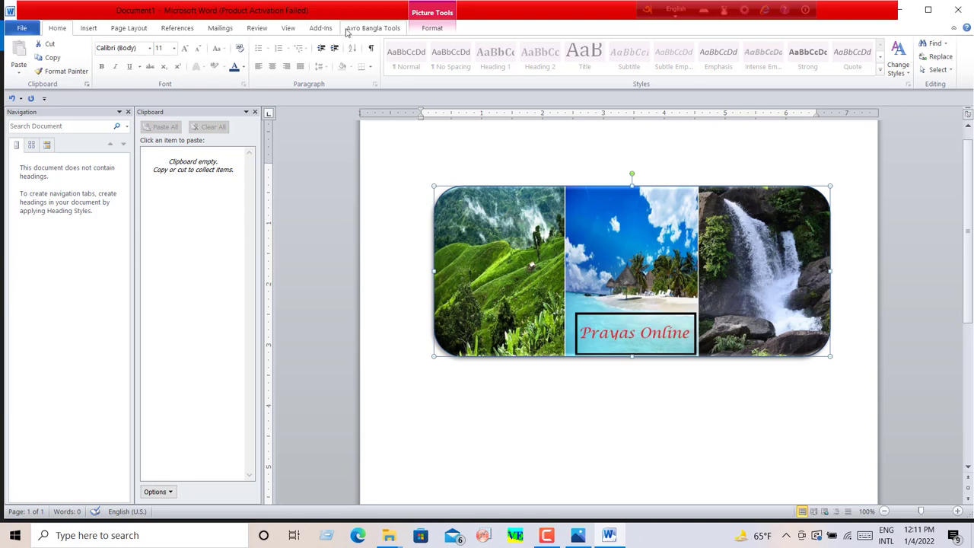
# Insert a purple-style WordArt box over the top of the collage.
pyautogui.click(131, 30)
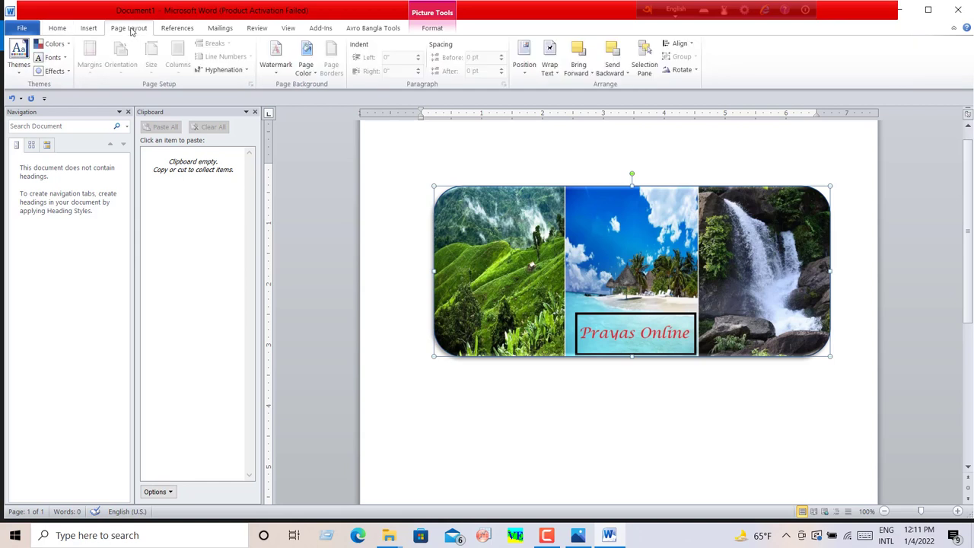
pyautogui.click(89, 28)
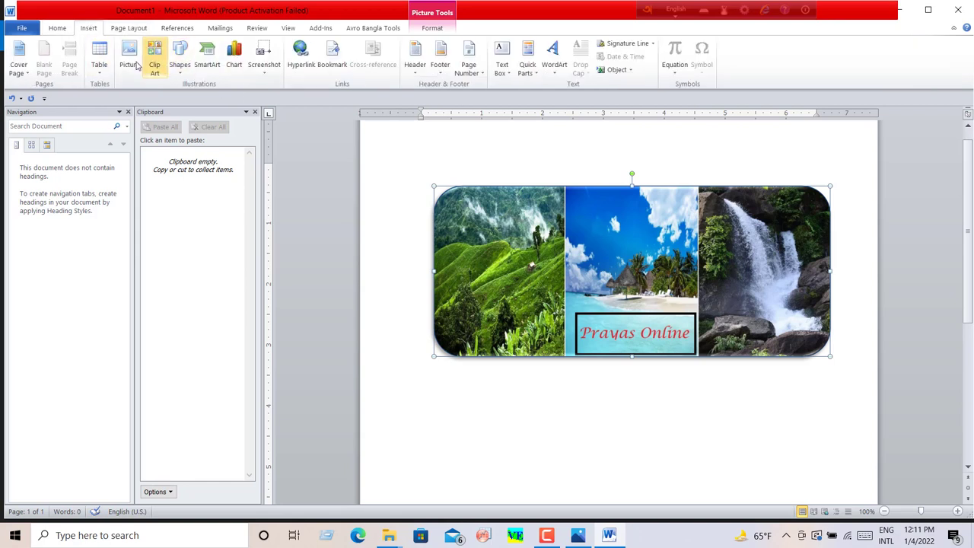
pyautogui.click(556, 64)
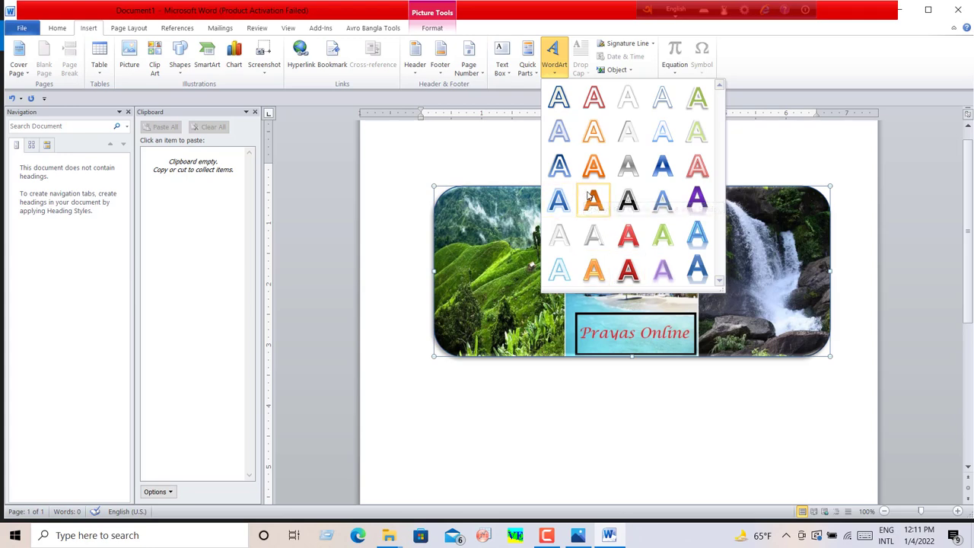
pyautogui.click(700, 199)
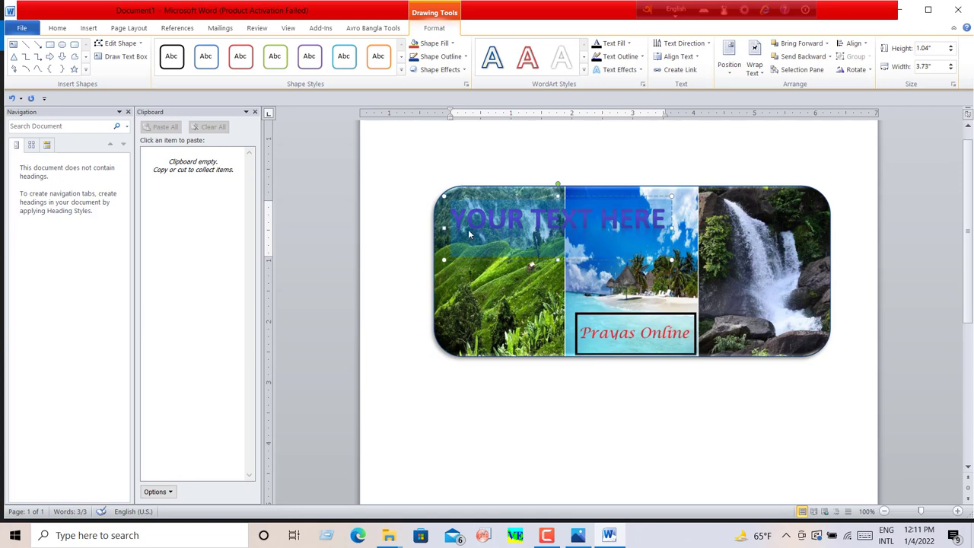
# Make the WordArt box taller and select its 'TEXT HERE' placeholder words.
pyautogui.moveTo(558, 260); pyautogui.dragTo(557, 281)
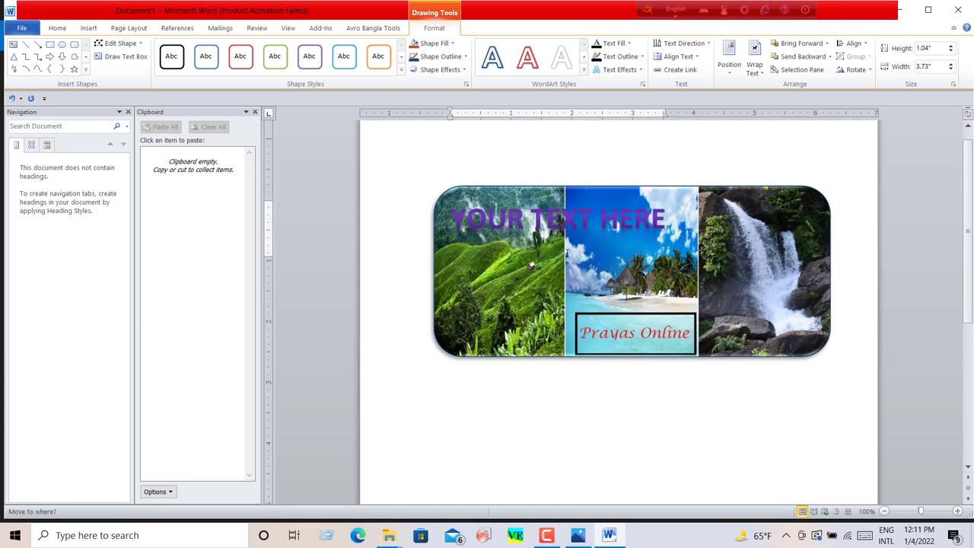
pyautogui.moveTo(531, 221); pyautogui.dragTo(648, 227)
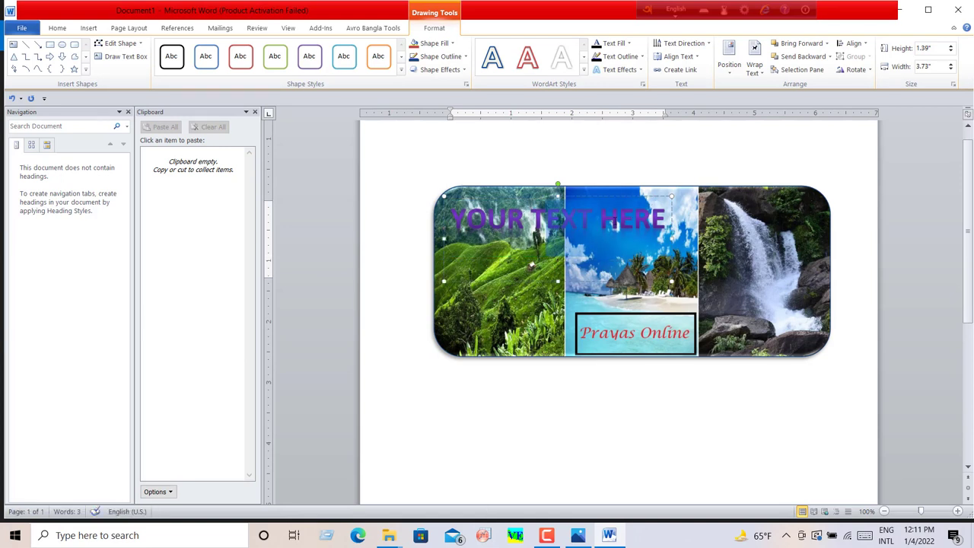
pyautogui.rightClick(617, 227)
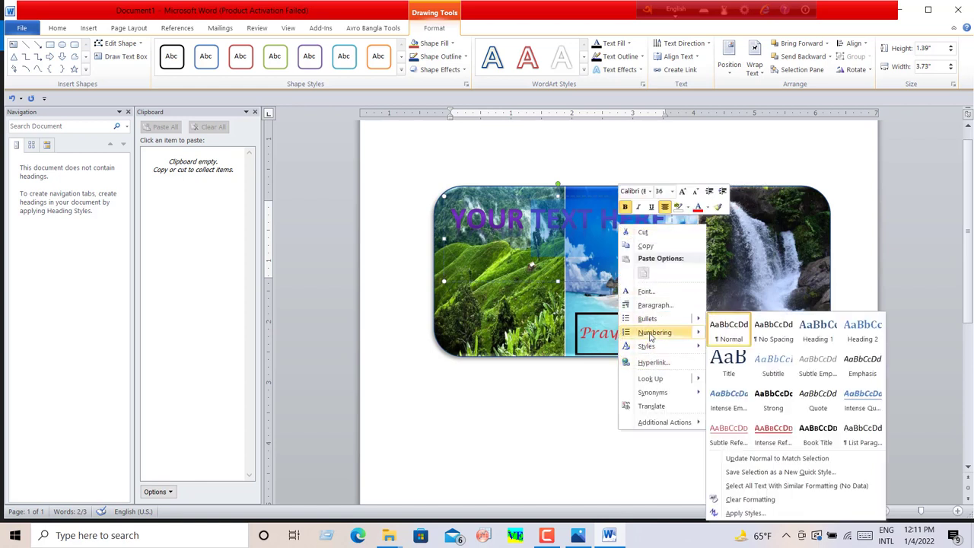
pyautogui.moveTo(647, 318)
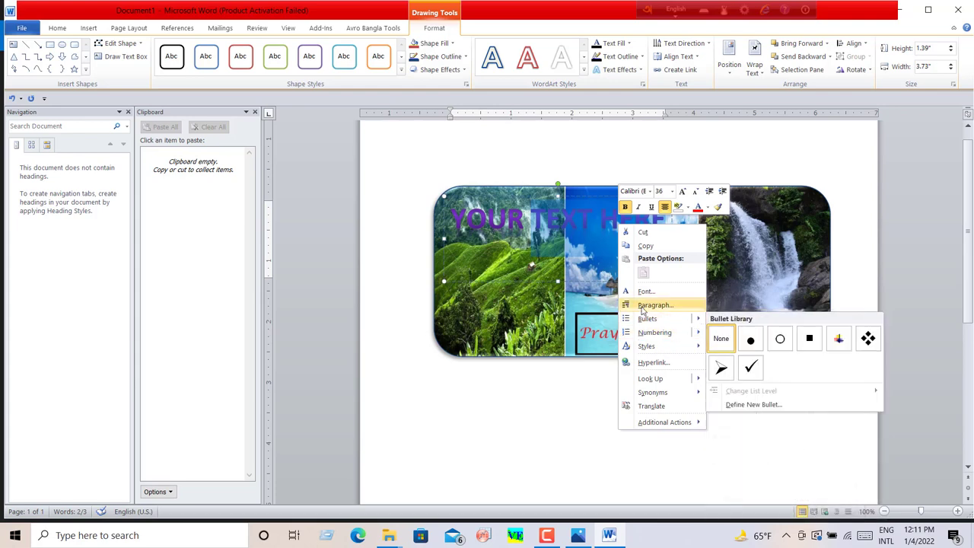
pyautogui.click(666, 232)
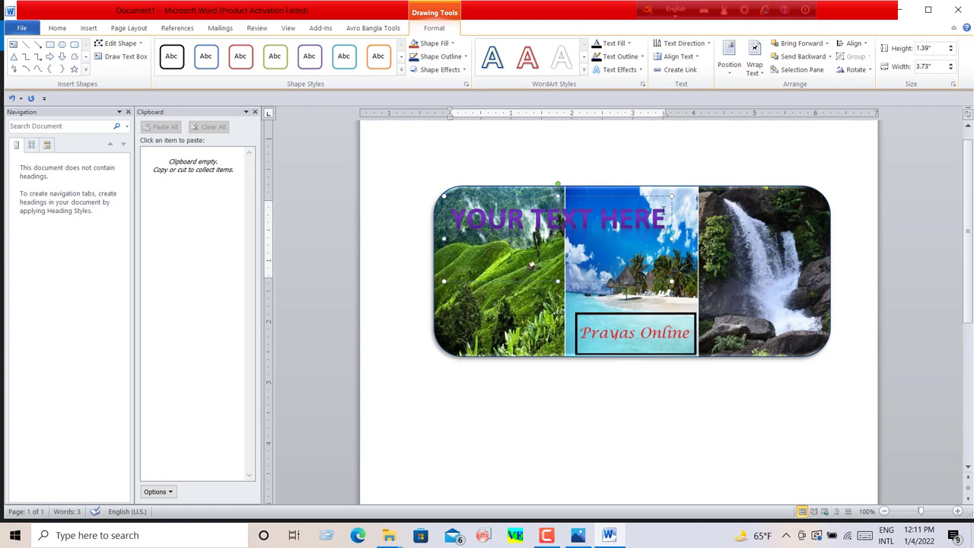
# Erase the remaining WordArt placeholder and type the person's full name in capitals.
pyautogui.press('BackSpace')
pyautogui.press('BackSpace')
pyautogui.press('BackSpace')
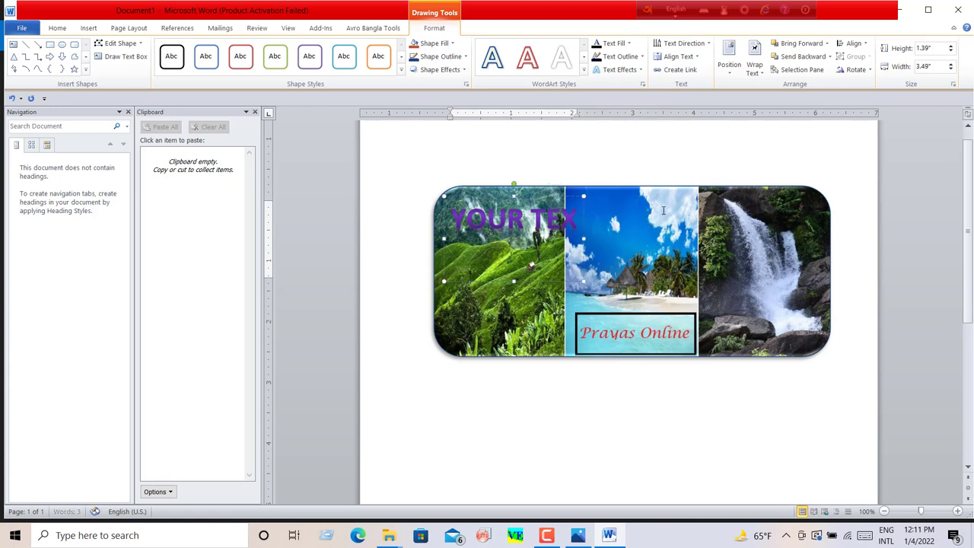
pyautogui.press('BackSpace')
pyautogui.press('BackSpace')
pyautogui.press('BackSpace')
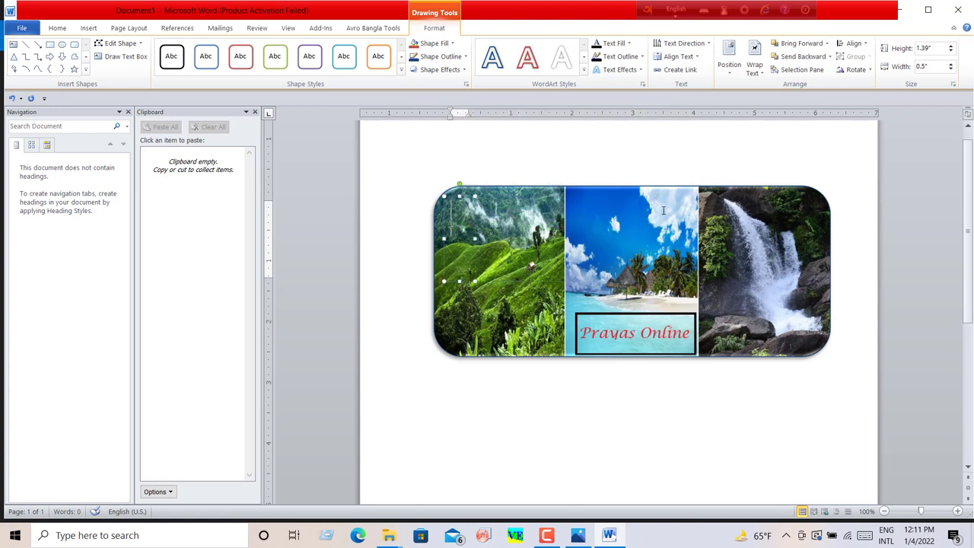
pyautogui.write('FA')
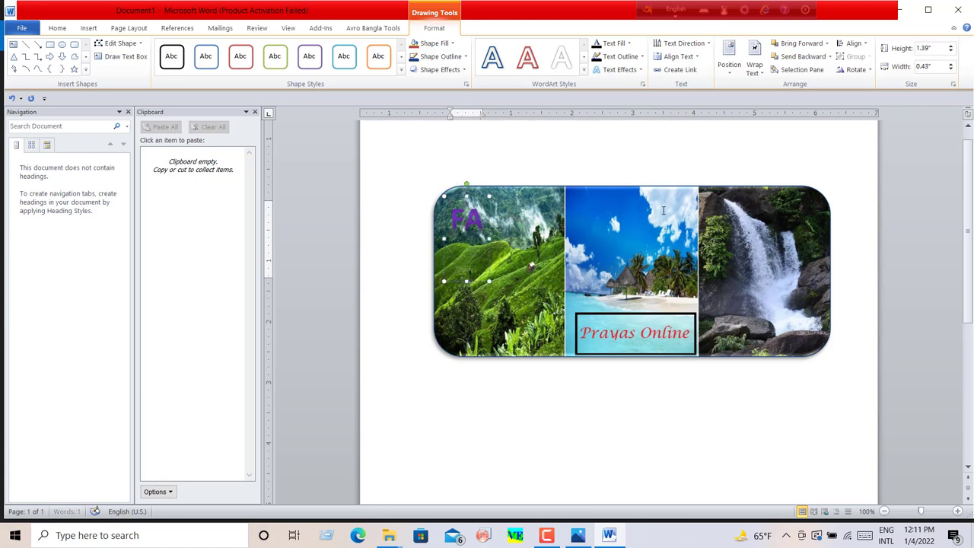
pyautogui.write('THA')
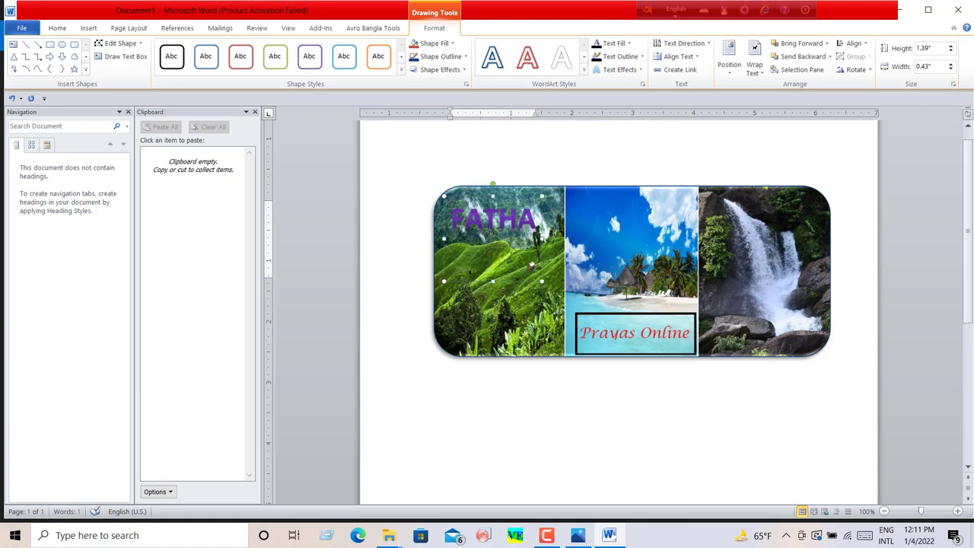
pyautogui.write('MA')
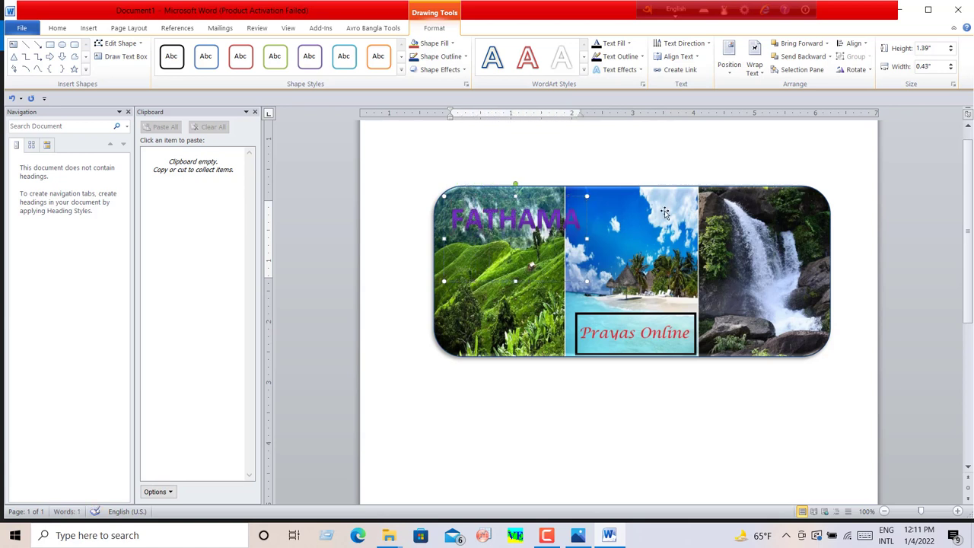
pyautogui.write(' AKTH')
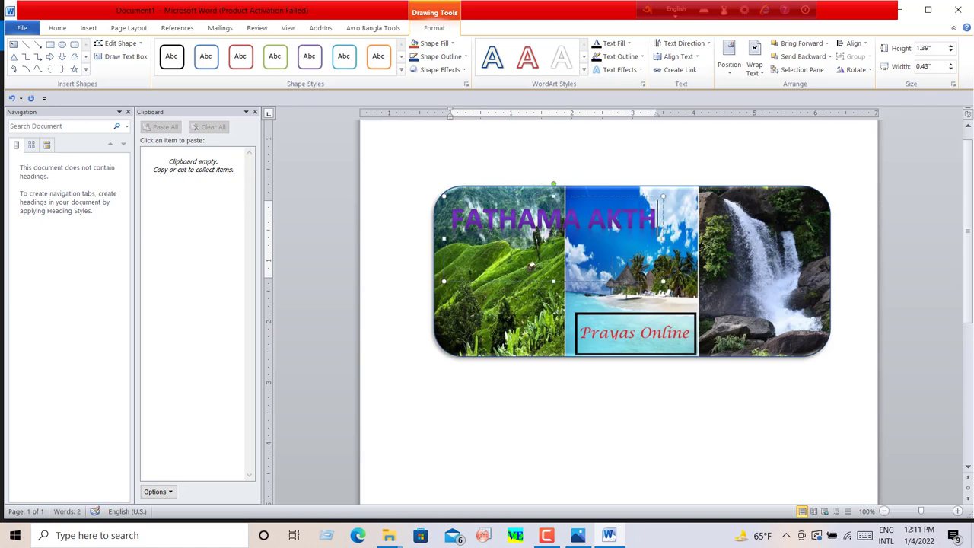
pyautogui.write('ER')
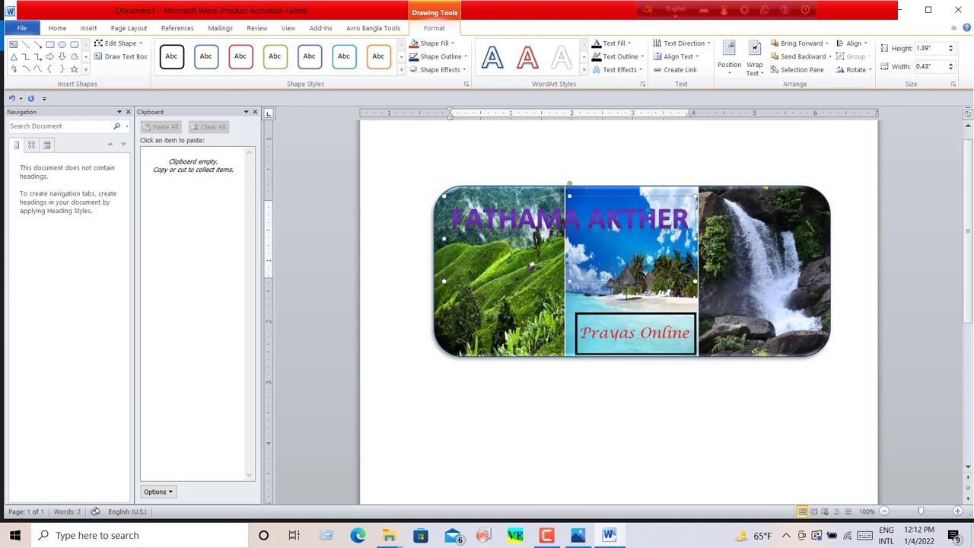
pyautogui.write(' MIL')
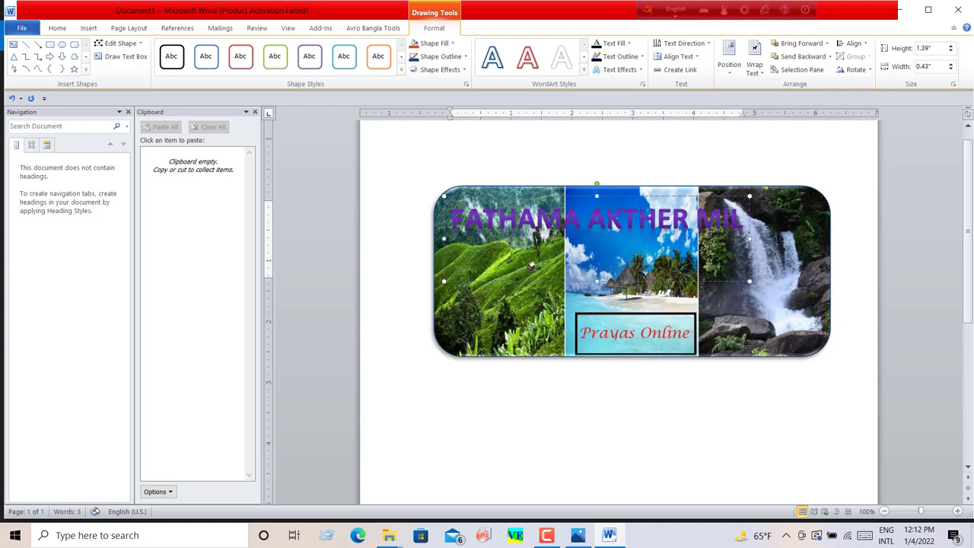
pyautogui.write('EE')
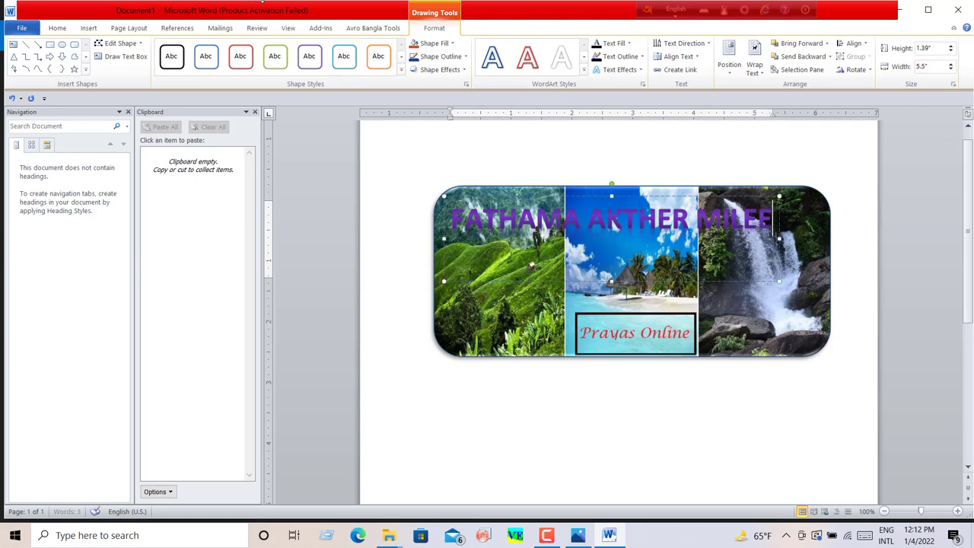
# Select the purple WordArt name and set its font size to 28.
pyautogui.click(58, 29)
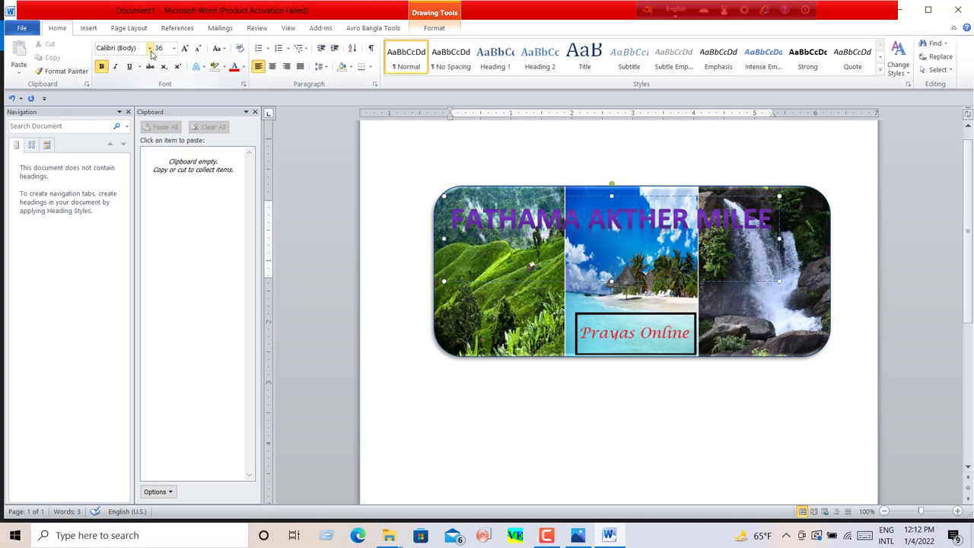
pyautogui.click(173, 48)
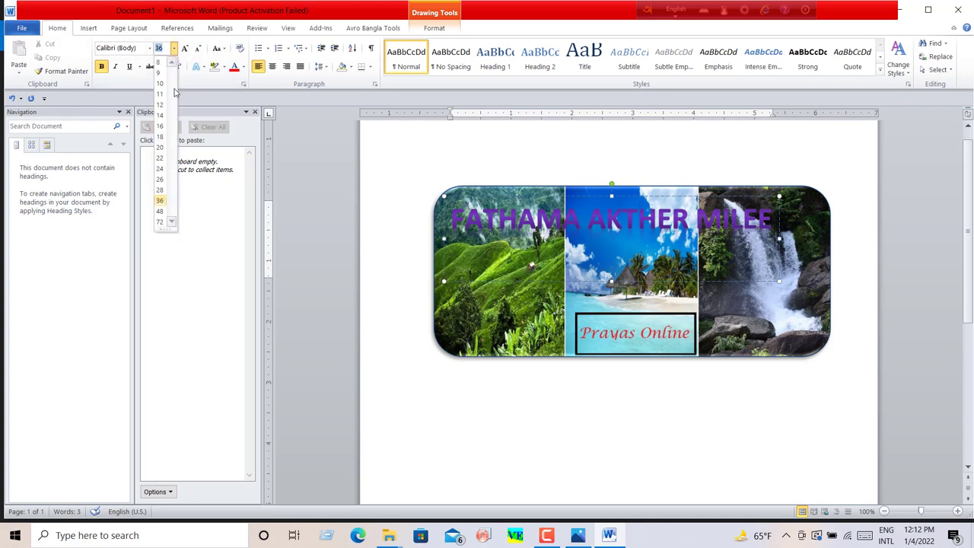
pyautogui.click(162, 148)
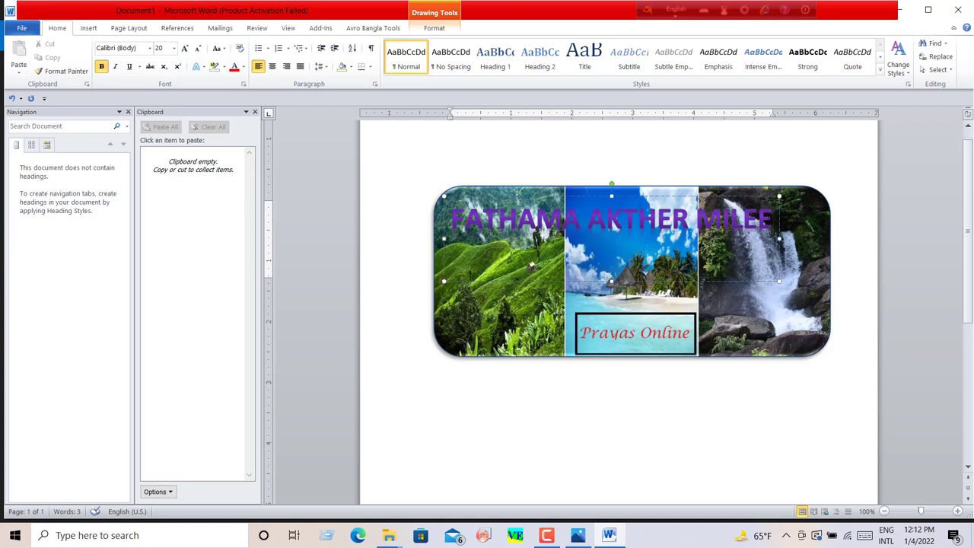
pyautogui.moveTo(772, 219); pyautogui.dragTo(450, 219)
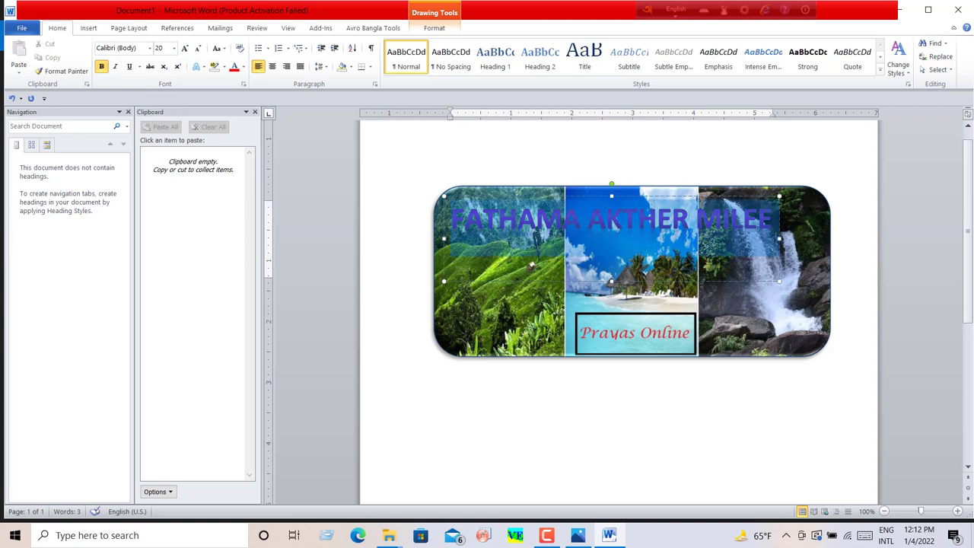
pyautogui.click(173, 48)
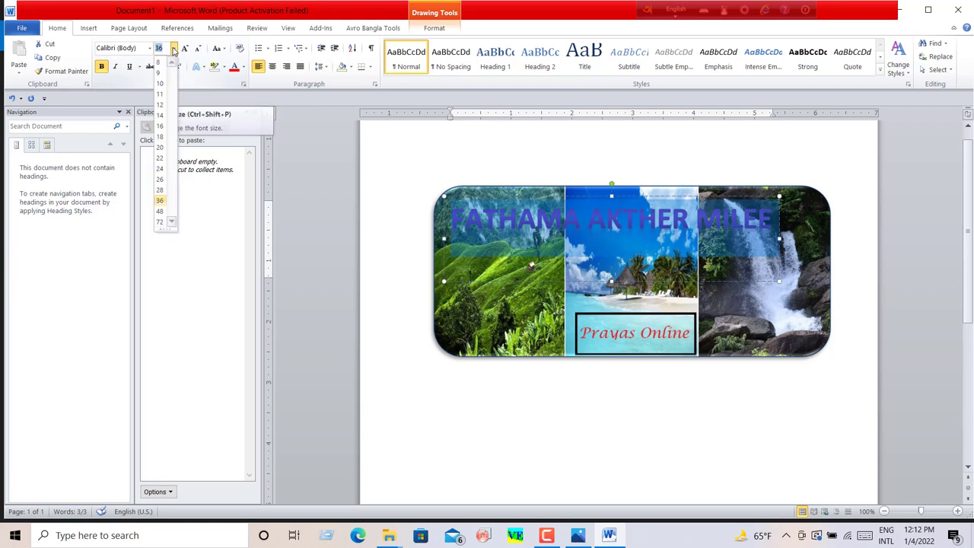
pyautogui.click(161, 147)
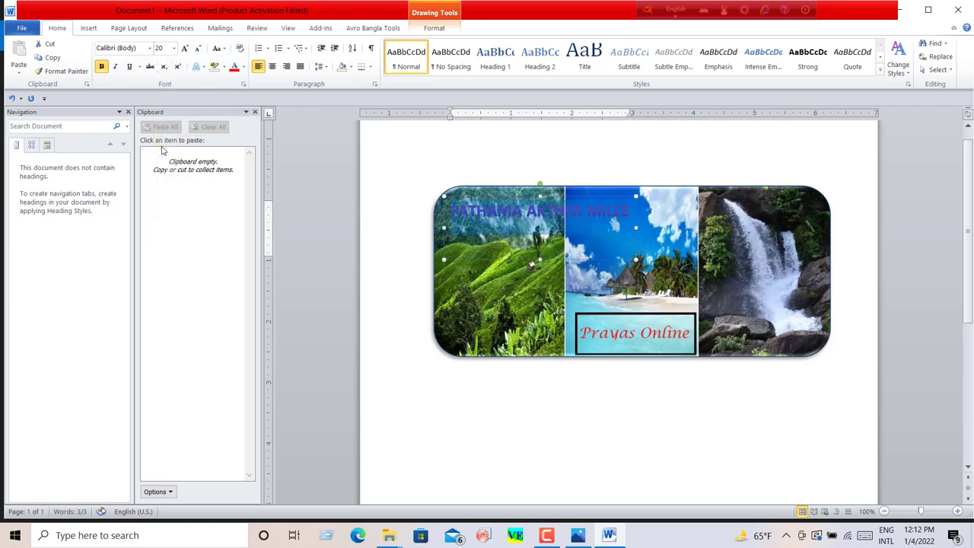
pyautogui.click(173, 48)
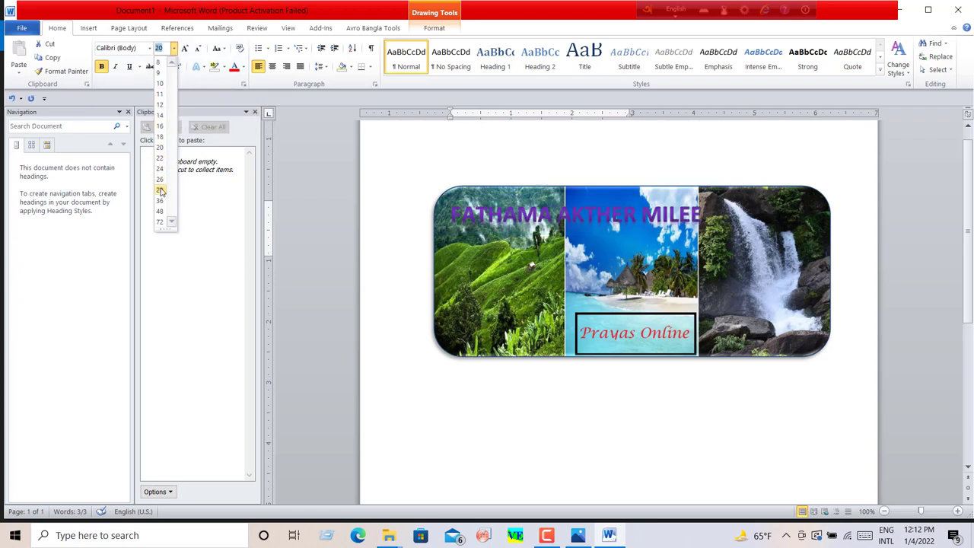
pyautogui.click(160, 190)
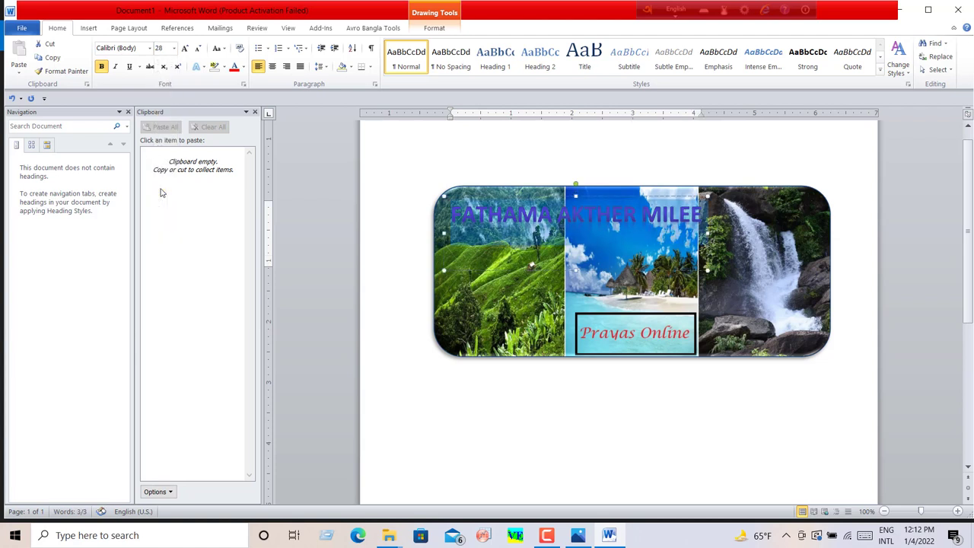
pyautogui.click(150, 48)
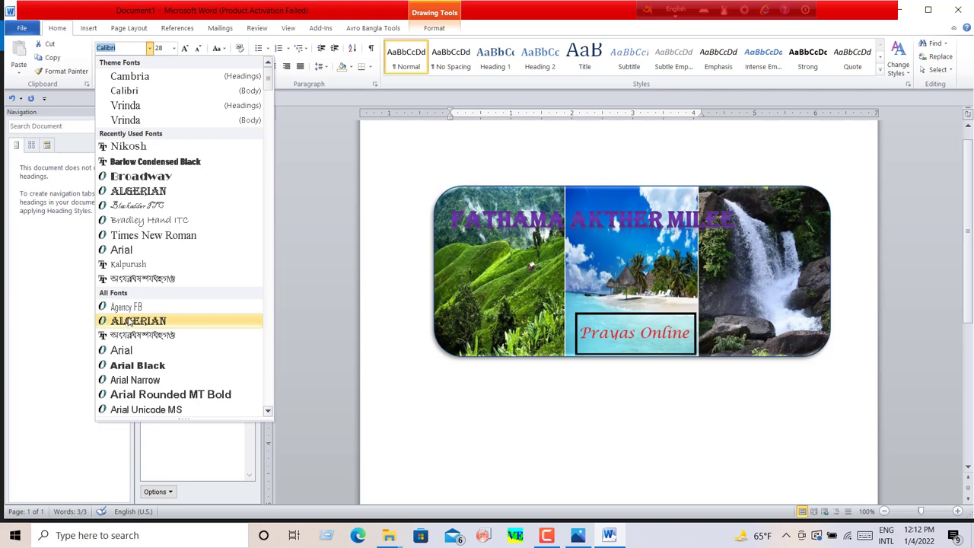
# Change the name title's font to Lucida Handwriting.
pyautogui.scroll(-5, 130, 324)
pyautogui.scroll(-5, 131, 320)
pyautogui.scroll(-5, 133, 315)
pyautogui.scroll(-5, 134, 312)
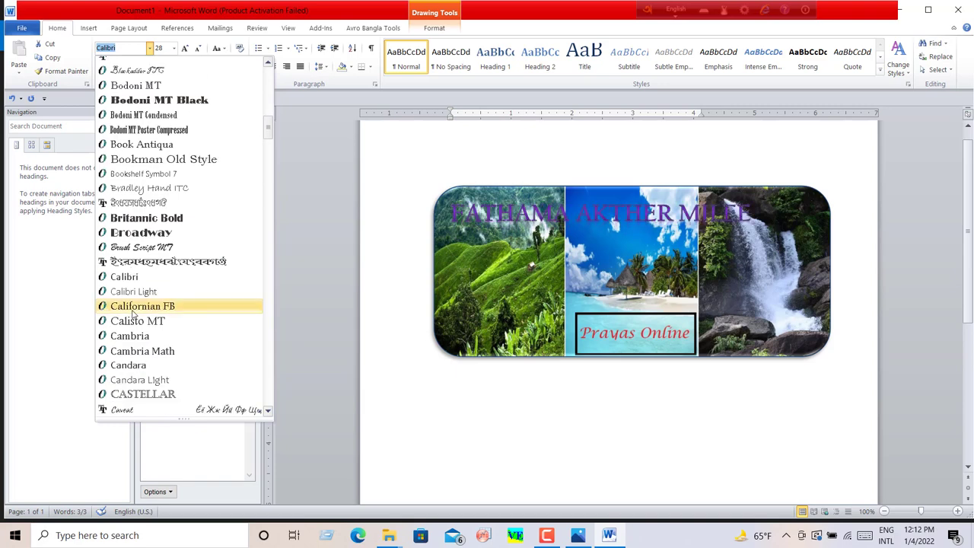
pyautogui.scroll(-4, 134, 310)
pyautogui.scroll(-5, 135, 309)
pyautogui.scroll(-5, 135, 308)
pyautogui.scroll(-5, 137, 306)
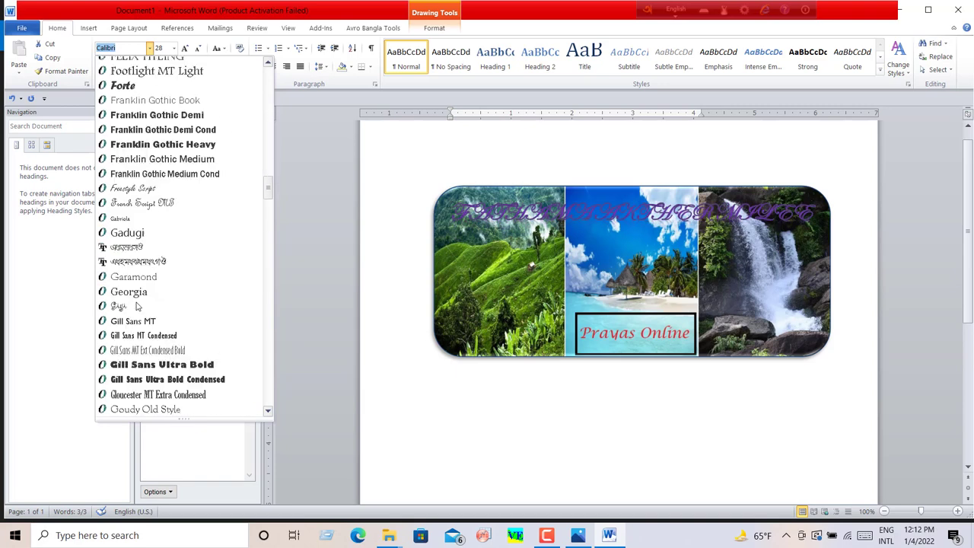
pyautogui.scroll(-9, 137, 305)
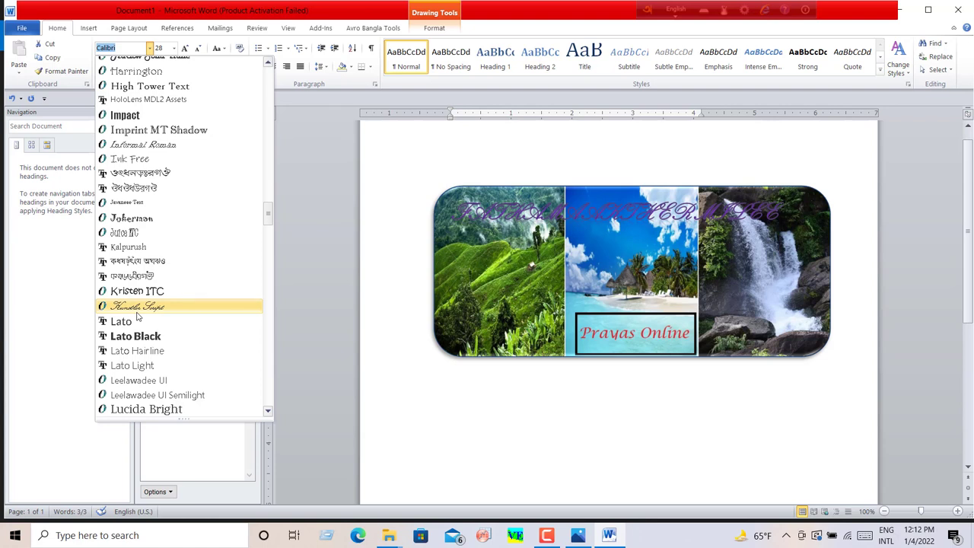
pyautogui.scroll(-2, 137, 316)
pyautogui.scroll(-1, 138, 316)
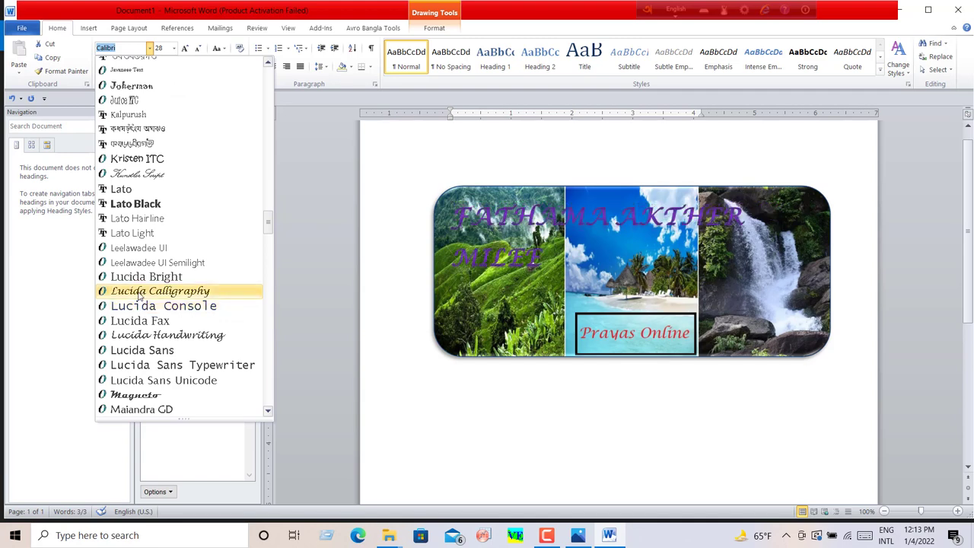
pyautogui.click(149, 339)
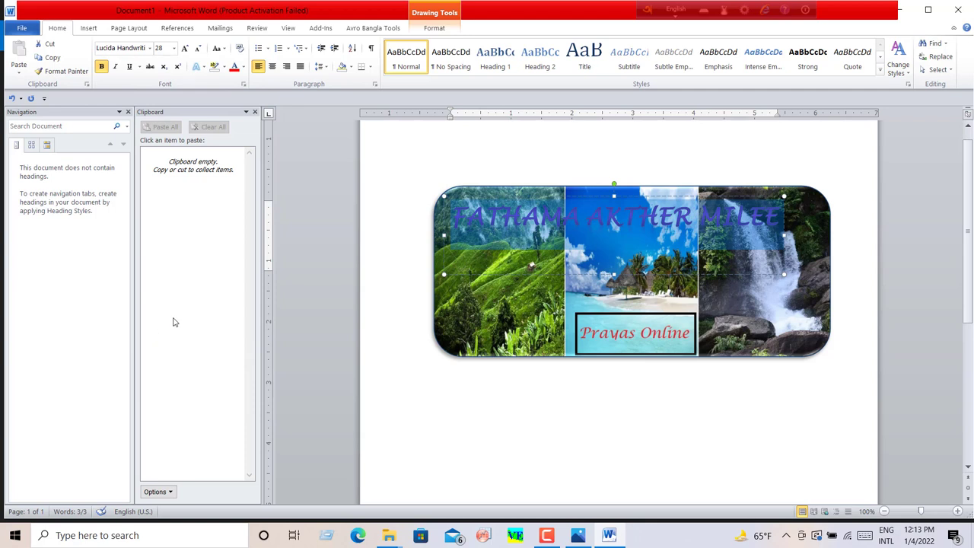
pyautogui.click(441, 32)
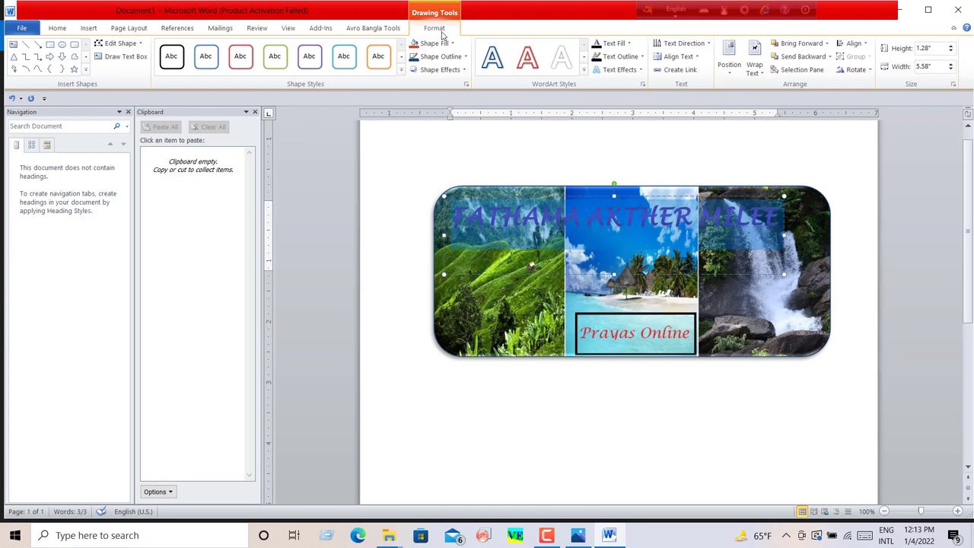
# Fill the WordArt title box with light blue.
pyautogui.click(453, 44)
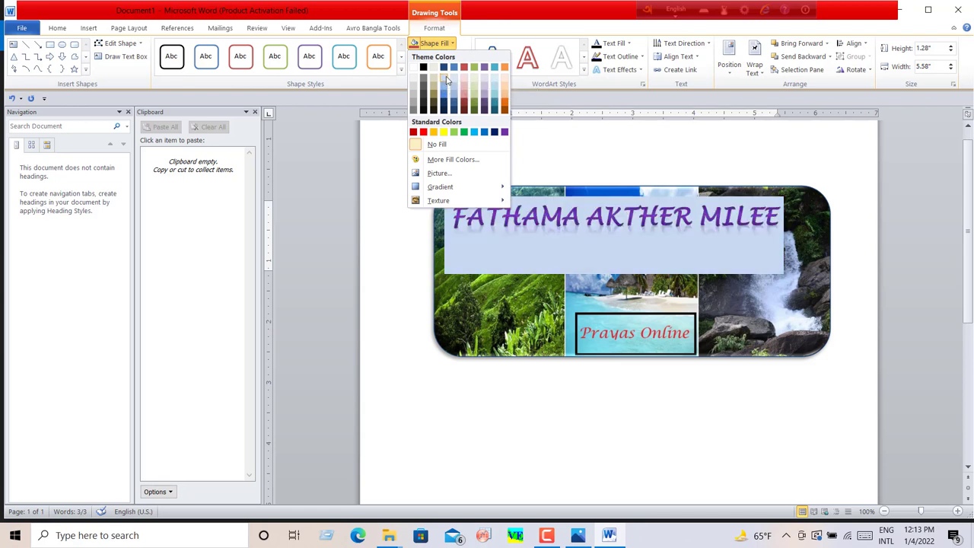
pyautogui.click(446, 79)
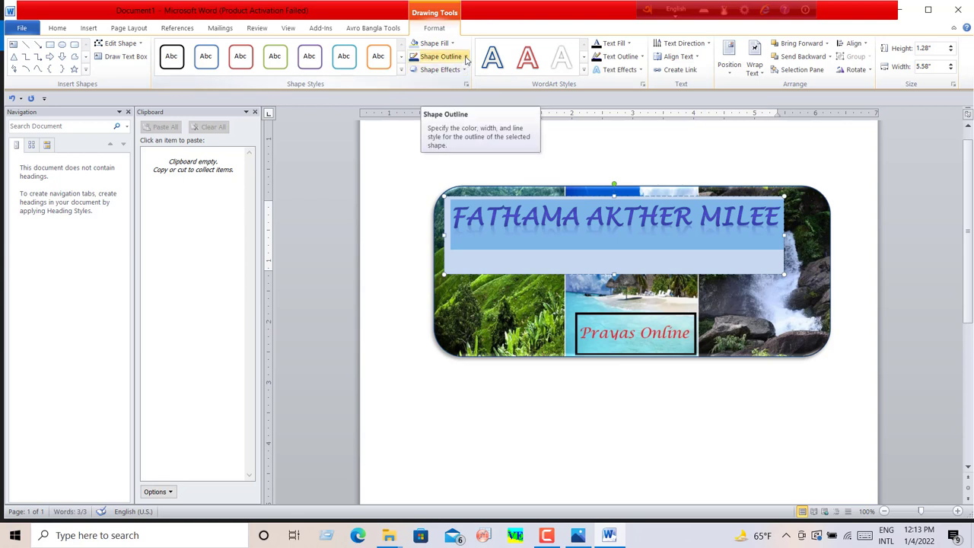
pyautogui.click(464, 69)
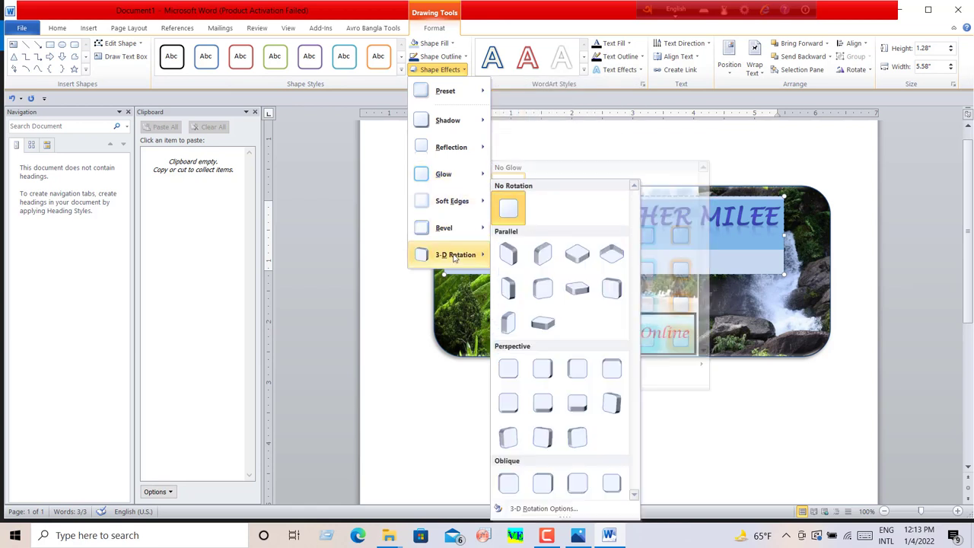
pyautogui.moveTo(455, 255)
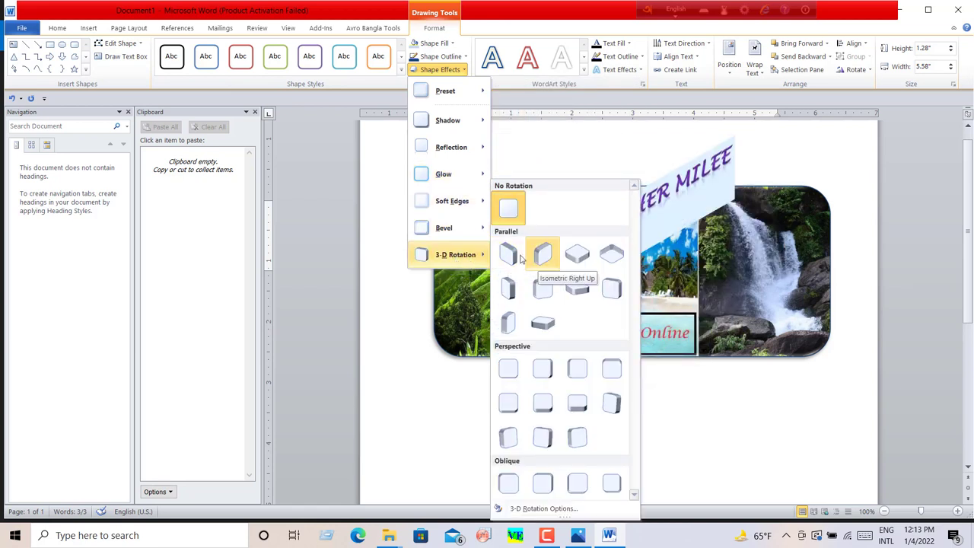
pyautogui.click(401, 289)
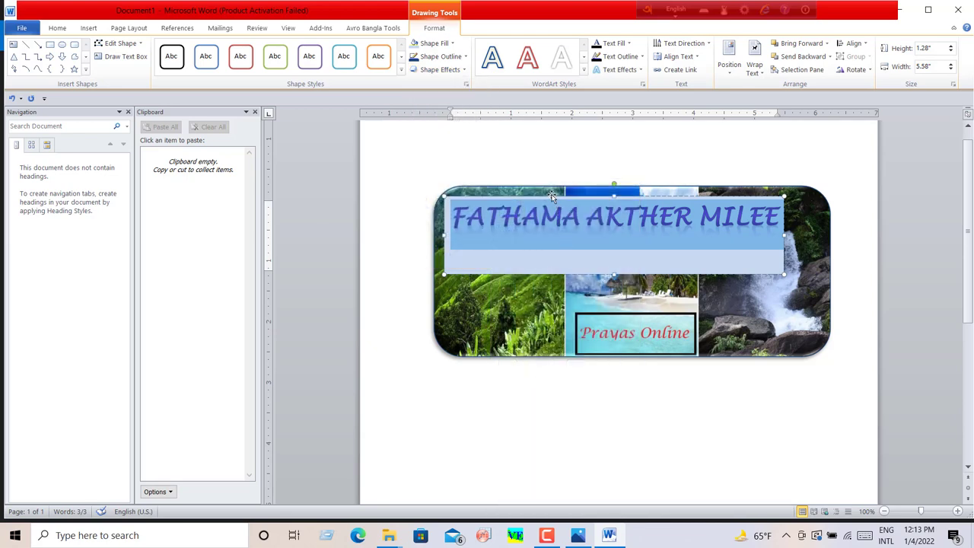
# Move the title box below the collage and give it a Perspective Front 3-D rotation.
pyautogui.moveTo(554, 204); pyautogui.dragTo(565, 358)
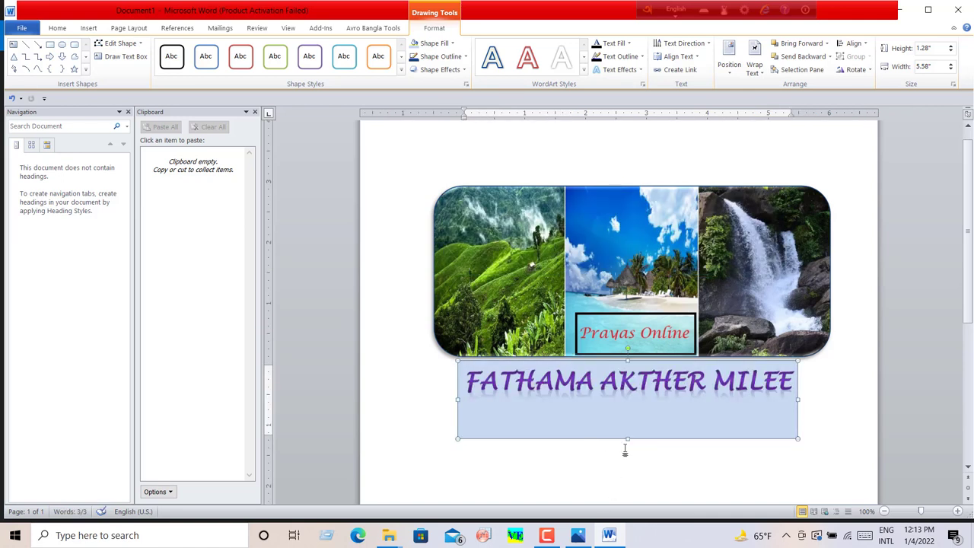
pyautogui.click(448, 71)
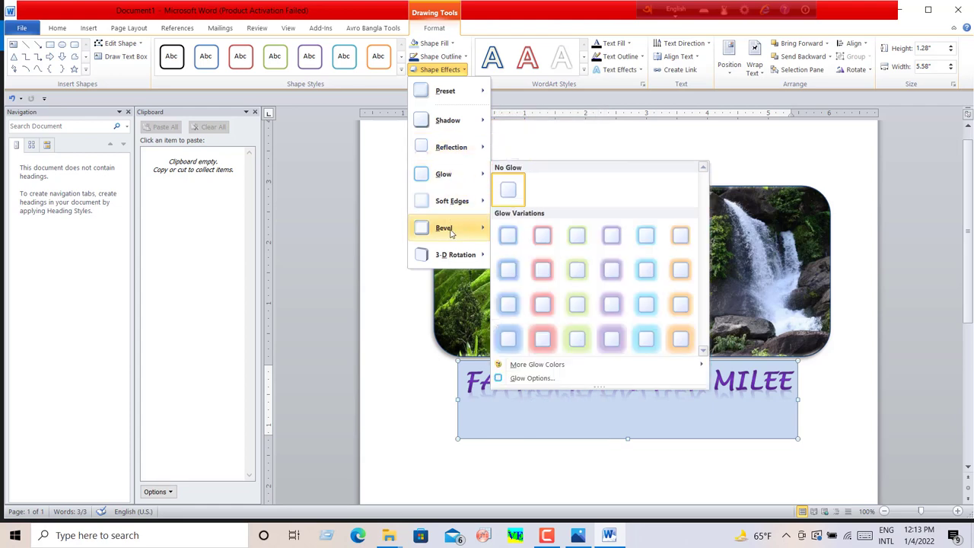
pyautogui.moveTo(454, 254)
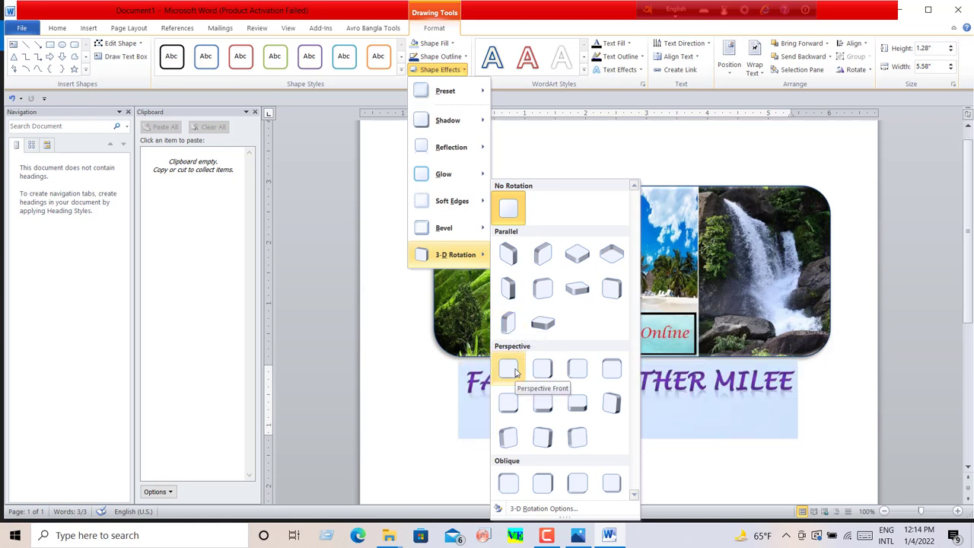
pyautogui.click(508, 369)
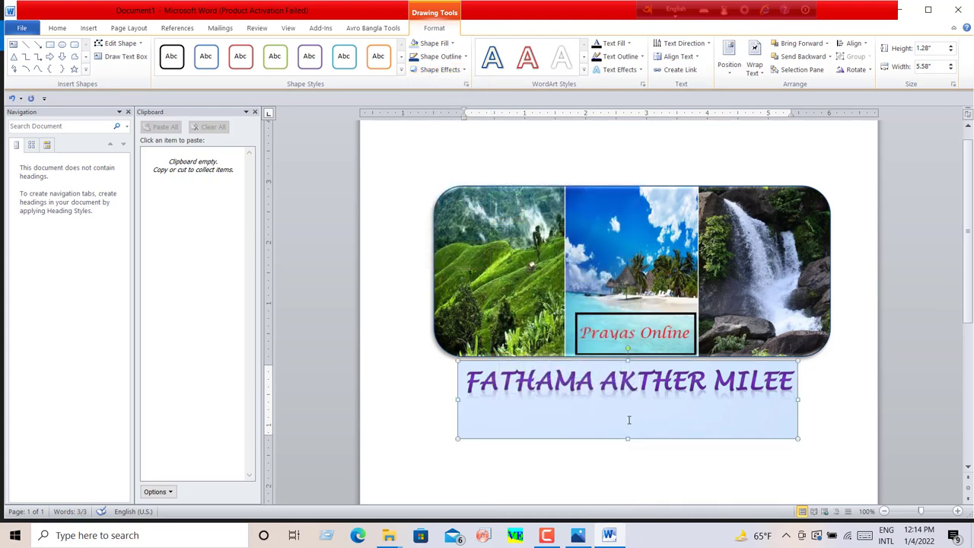
# Shorten the title box to 0.74 inches tall and deselect it.
pyautogui.moveTo(628, 439); pyautogui.dragTo(629, 405)
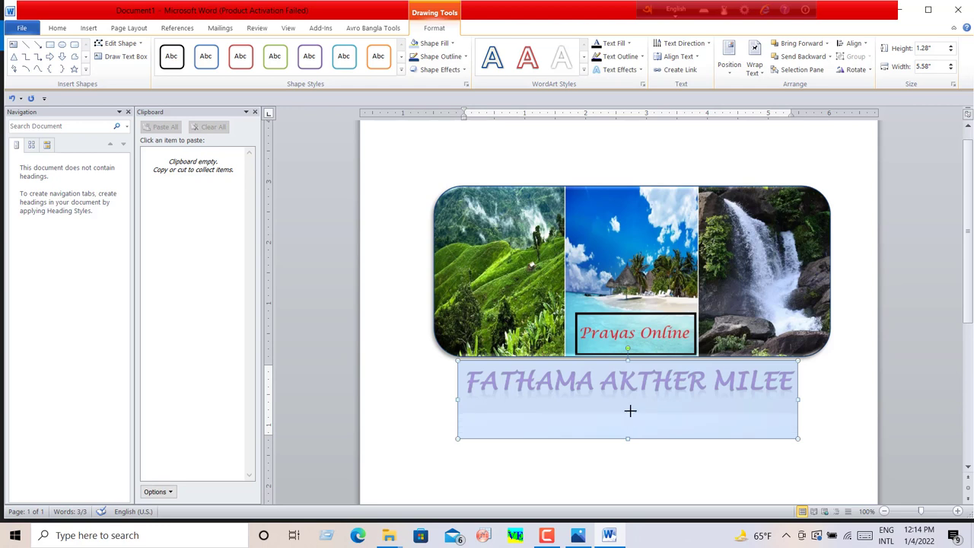
pyautogui.click(420, 380)
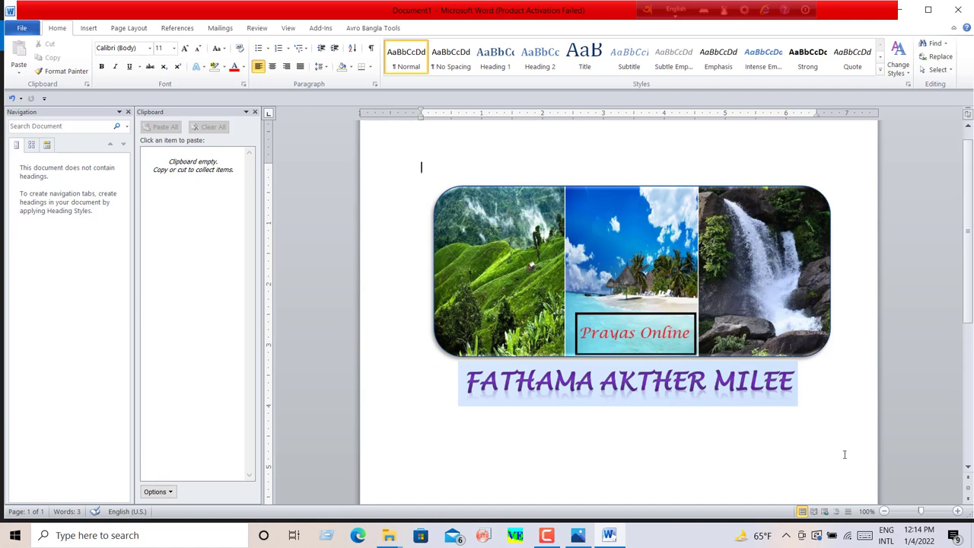
pyautogui.scroll(-1, 843, 442)
pyautogui.scroll(1, 844, 442)
# Glance through the Insert and Page Layout tabs, return to Home, and start a Lightshot capture.
pyautogui.click(86, 30)
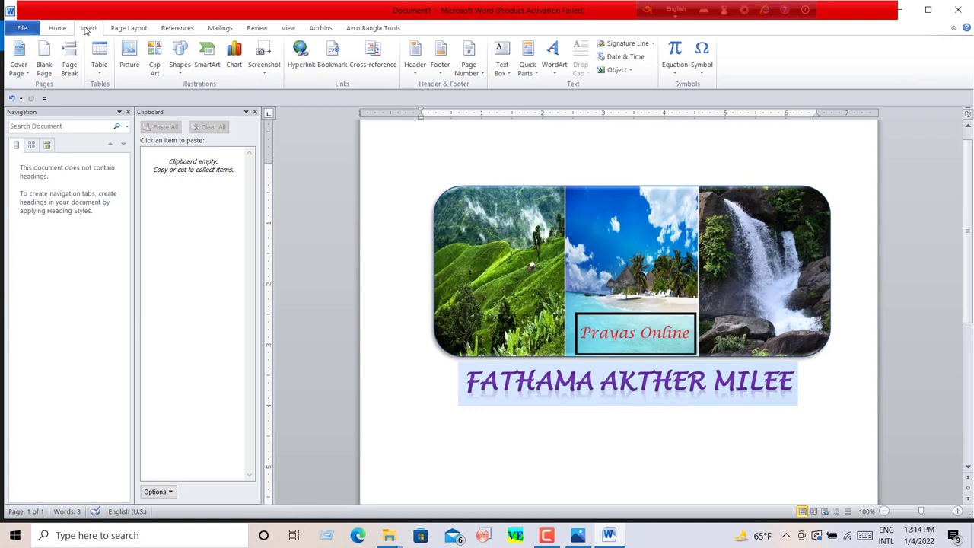
pyautogui.click(123, 30)
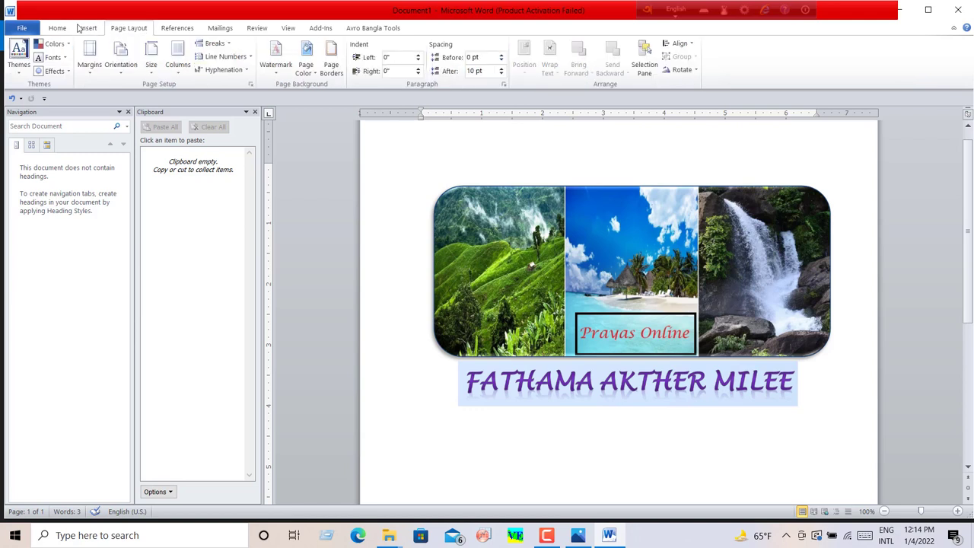
pyautogui.click(53, 28)
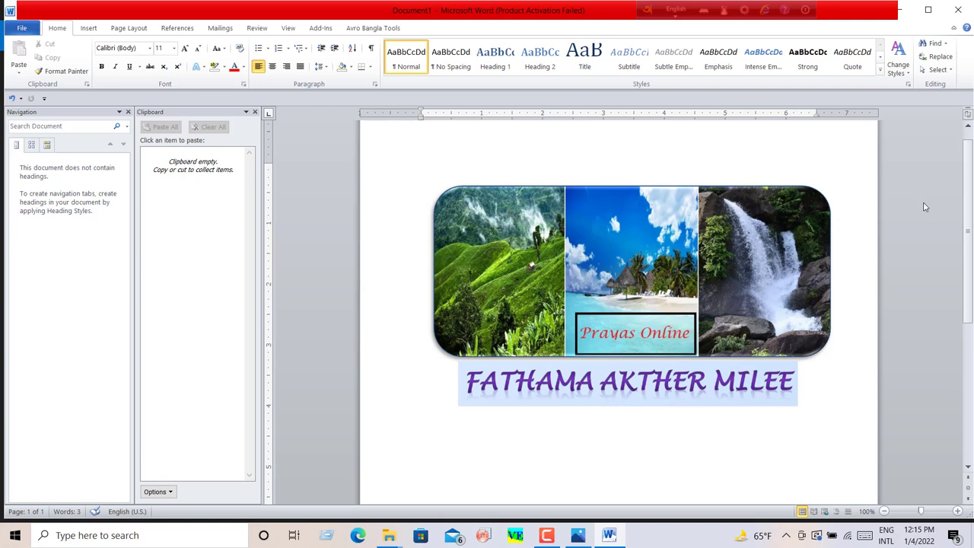
pyautogui.press('super+shift+s')
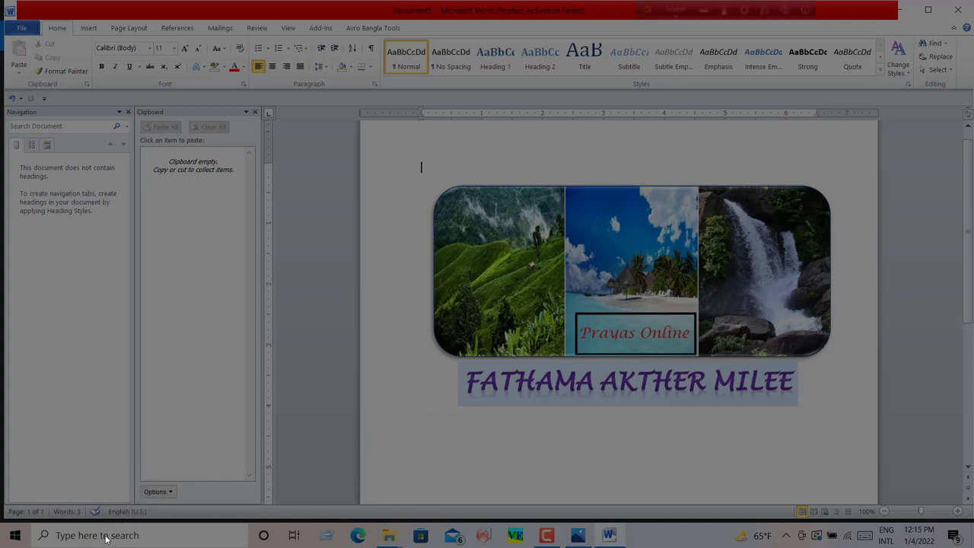
# Copy an 815 × 454 Lightshot capture of the collage and name banner to the clipboard.
pyautogui.rightClick(395, 258)
pyautogui.click(384, 365)
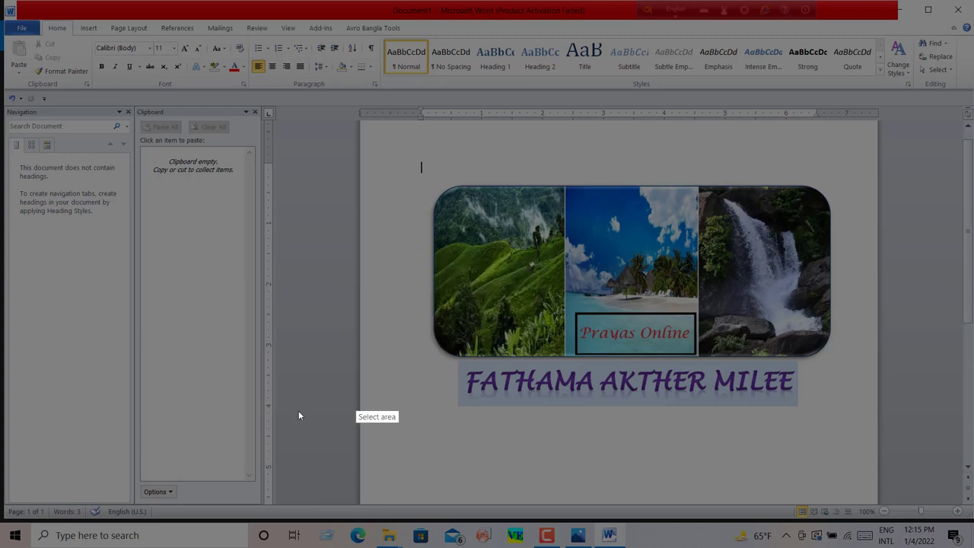
pyautogui.moveTo(160, 540); pyautogui.dragTo(161, 540)
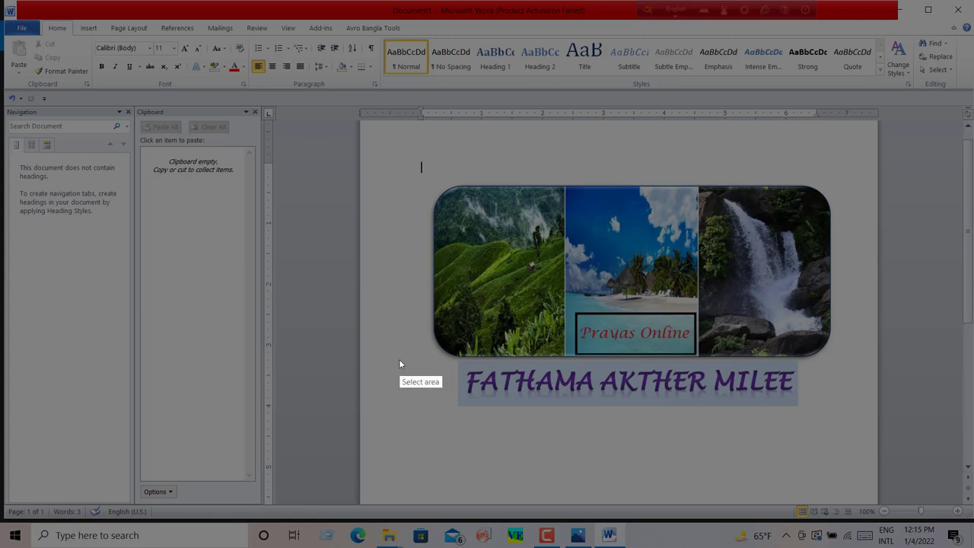
pyautogui.moveTo(423, 169)
pyautogui.mouseDown()
pyautogui.moveTo(764, 394)
pyautogui.moveTo(842, 407)
pyautogui.moveTo(836, 397)
pyautogui.mouseUp()
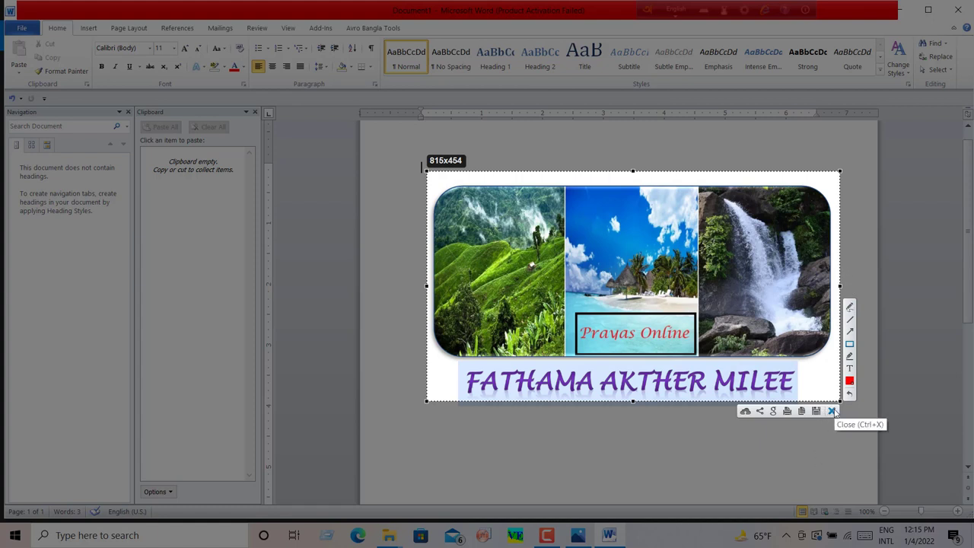
pyautogui.rightClick(506, 225)
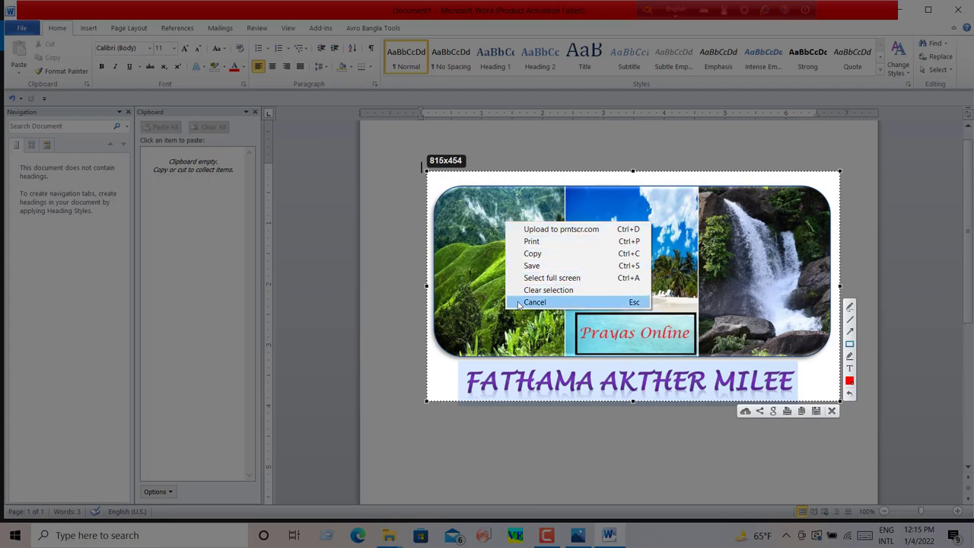
pyautogui.click(532, 255)
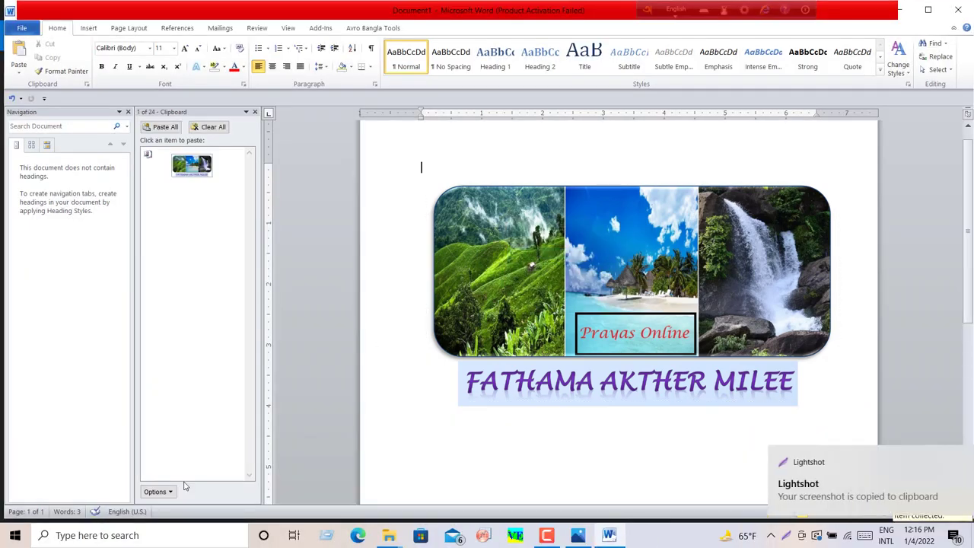
# Launch Paint, paste the captured banner, and move it to the canvas centre.
pyautogui.click(79, 537)
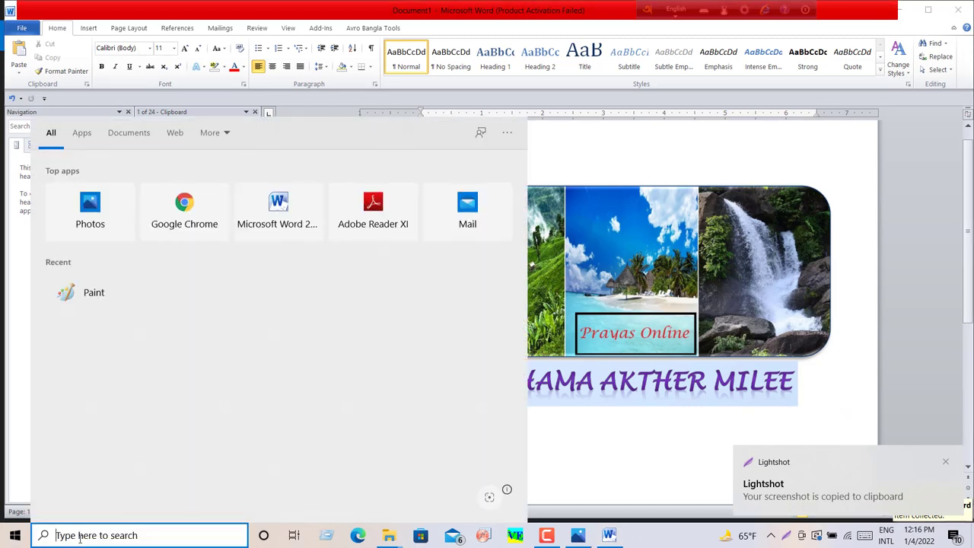
pyautogui.click(73, 304)
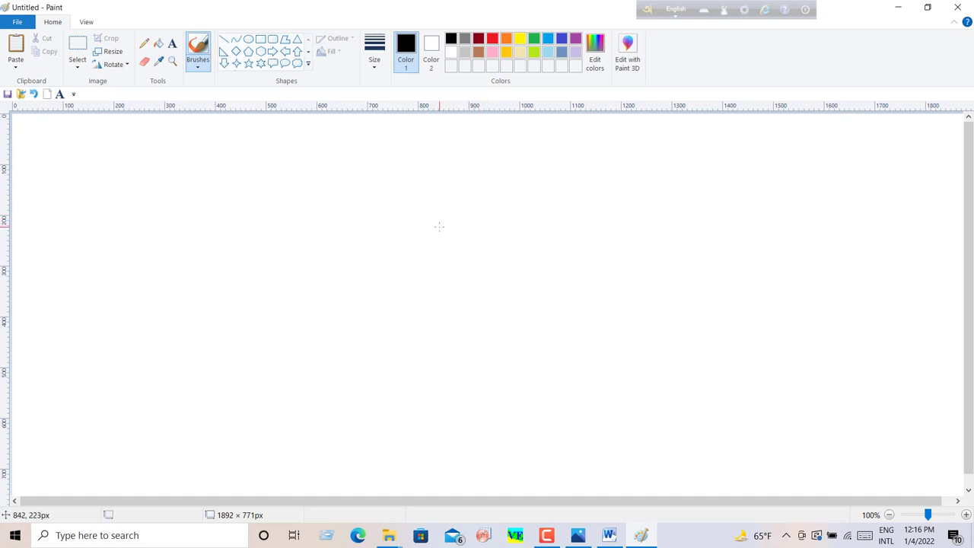
pyautogui.hotkey('ctrl', 'v')
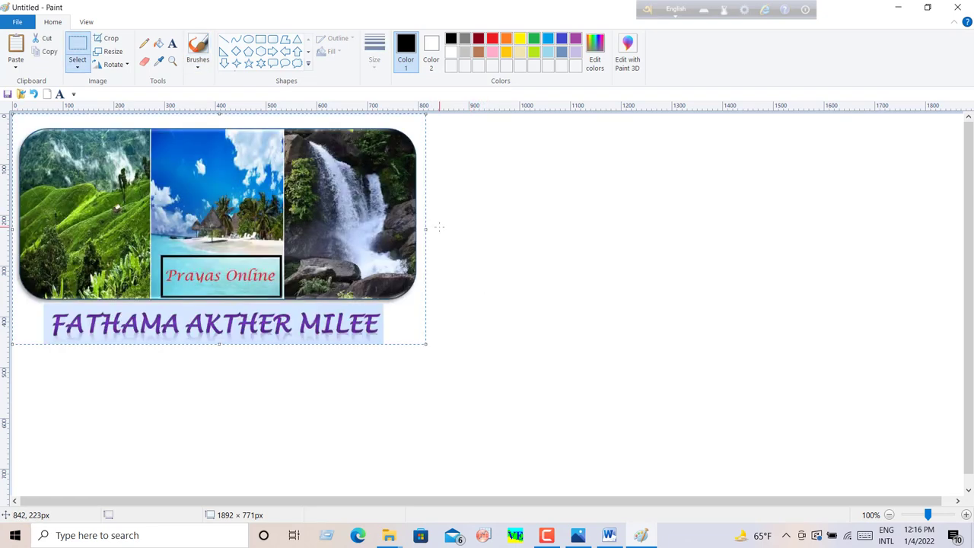
pyautogui.moveTo(275, 172)
pyautogui.mouseDown()
pyautogui.moveTo(570, 216)
pyautogui.moveTo(553, 215)
pyautogui.mouseUp()
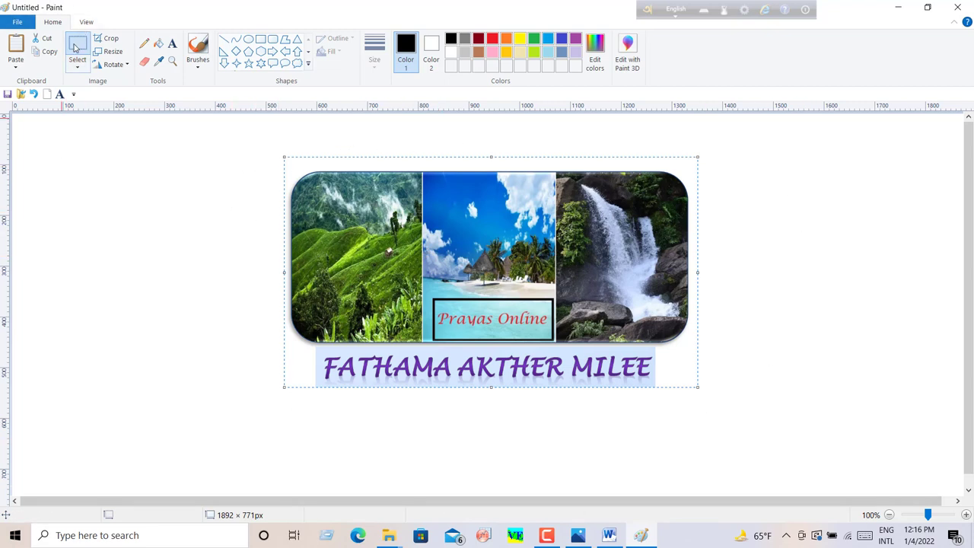
# Crop the Paint canvas to the collage and name banner, 781 × 413px.
pyautogui.click(324, 159)
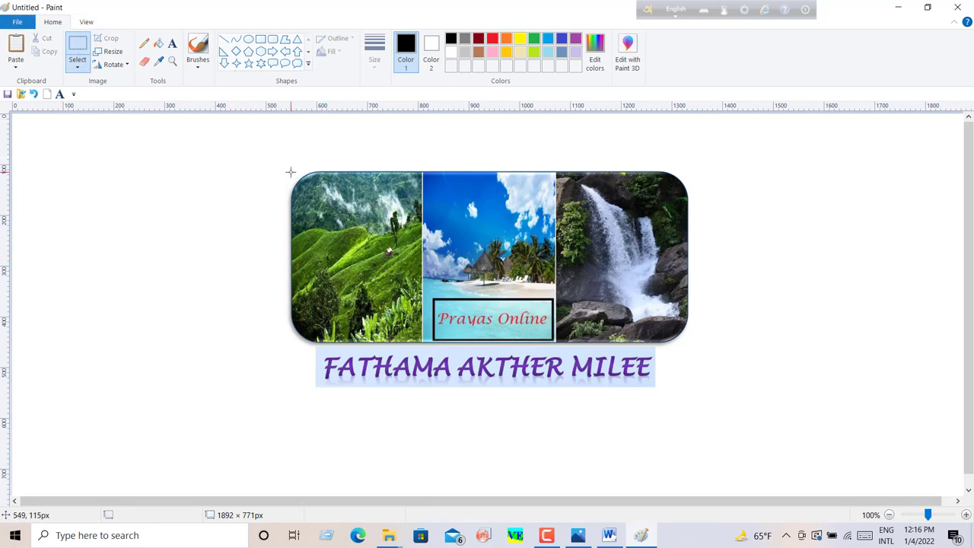
pyautogui.moveTo(290, 172)
pyautogui.mouseDown()
pyautogui.moveTo(646, 293)
pyautogui.moveTo(697, 373)
pyautogui.moveTo(685, 381)
pyautogui.mouseUp()
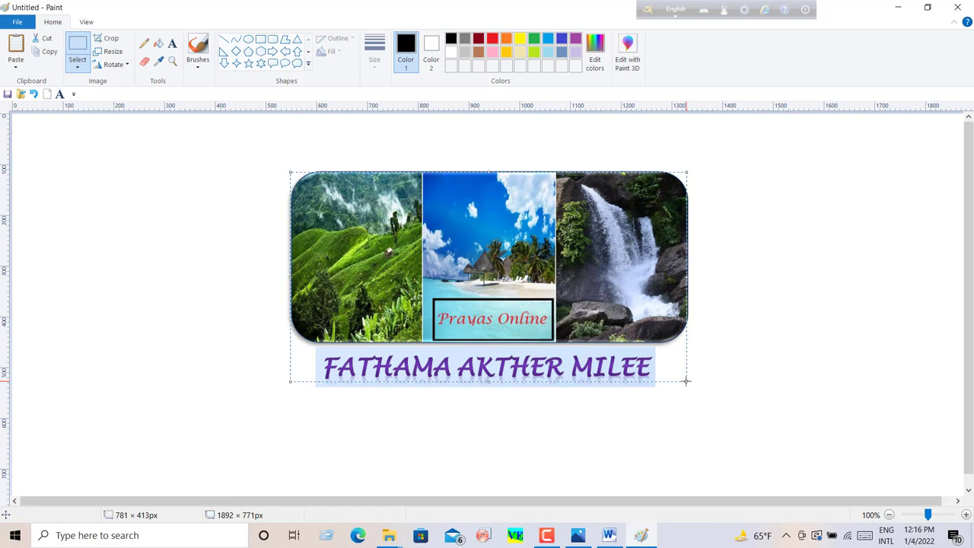
pyautogui.click(106, 38)
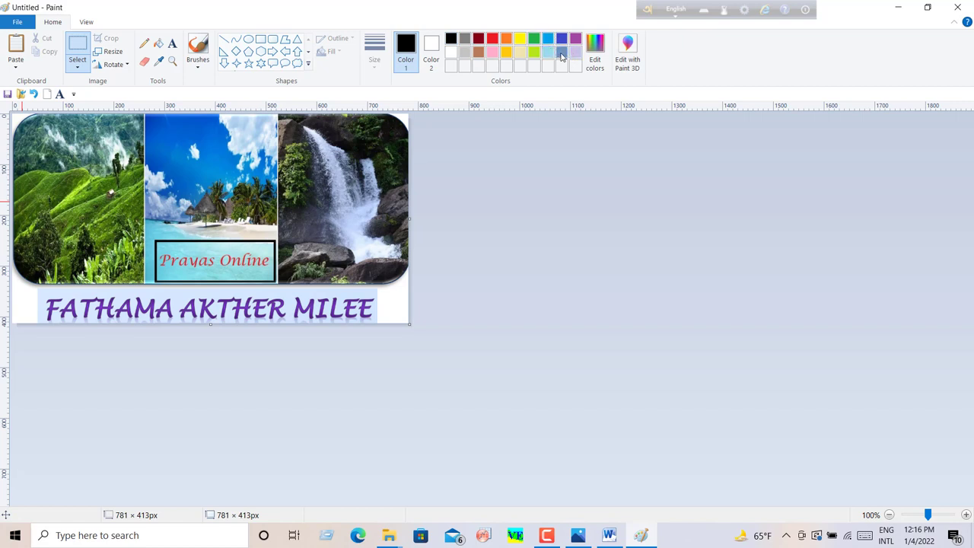
# Bucket-fill the white areas left and right of the name with slate blue.
pyautogui.click(562, 54)
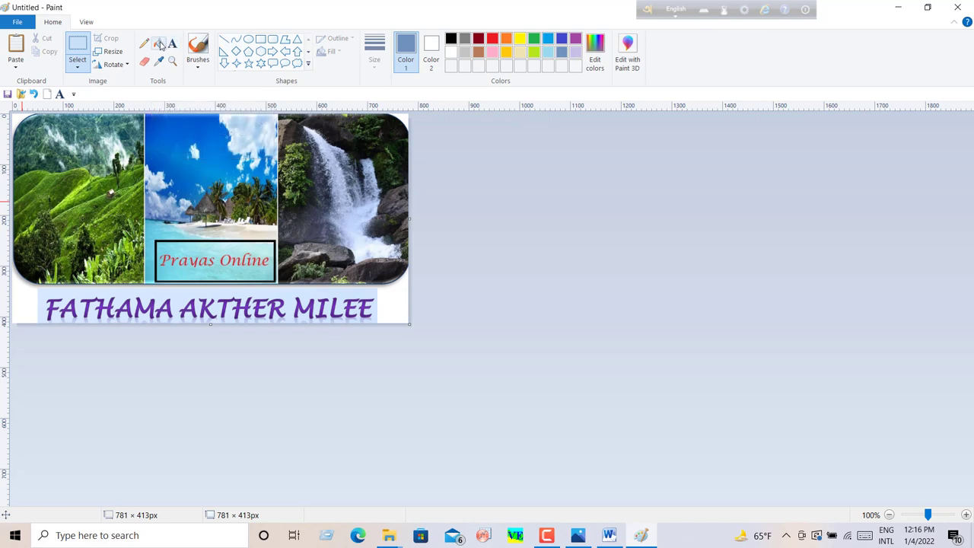
pyautogui.click(158, 44)
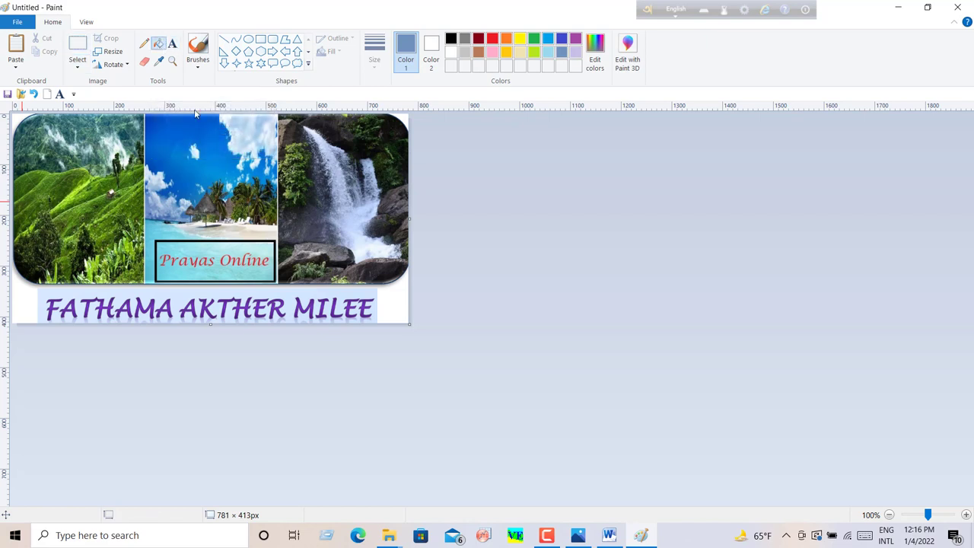
pyautogui.click(384, 298)
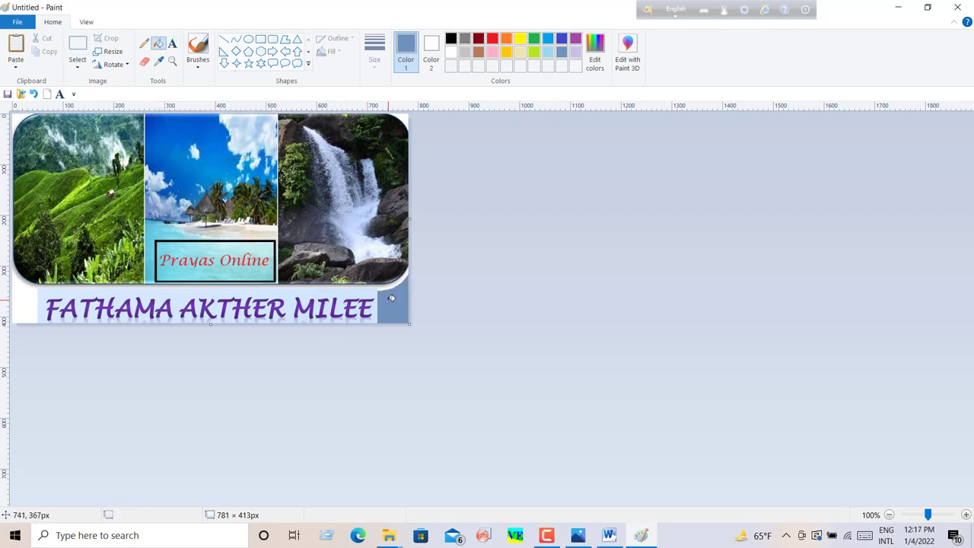
pyautogui.click(31, 300)
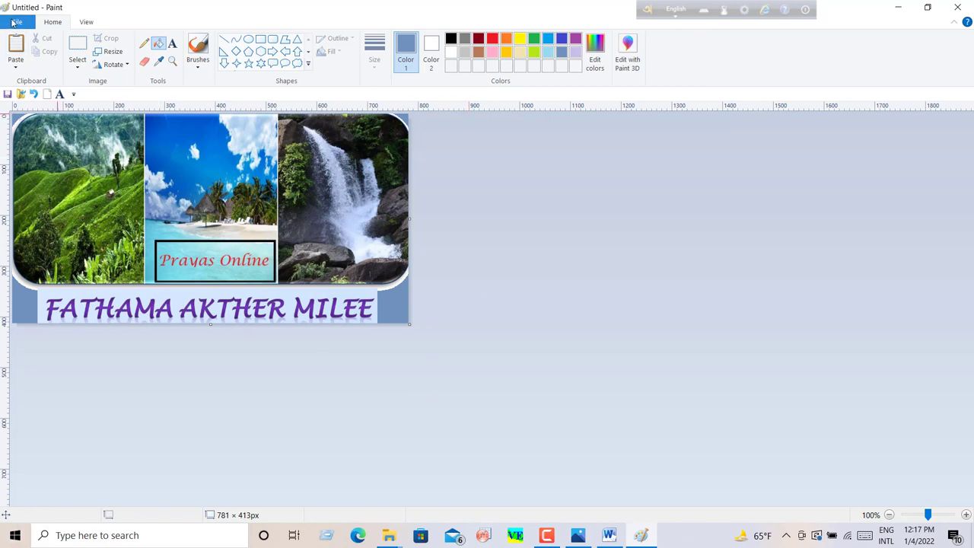
# Save the collage as a JPEG picture named 'frame 2', replacing 'Untitled', then close Paint.
pyautogui.click(13, 22)
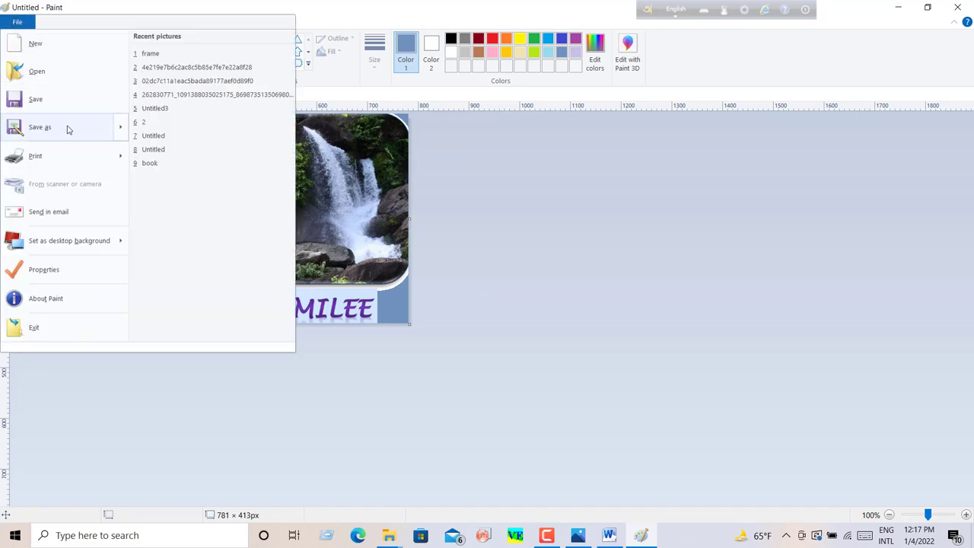
pyautogui.moveTo(64, 127)
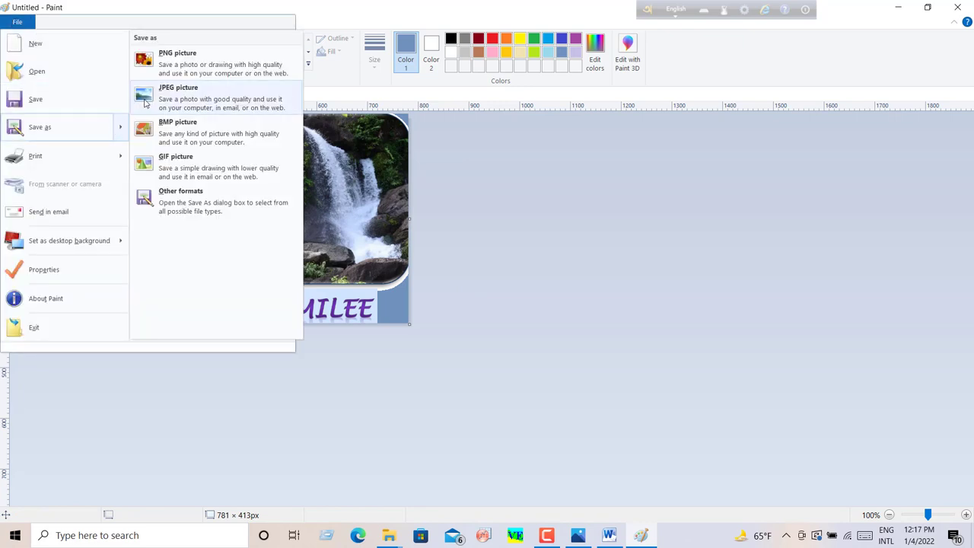
pyautogui.click(146, 103)
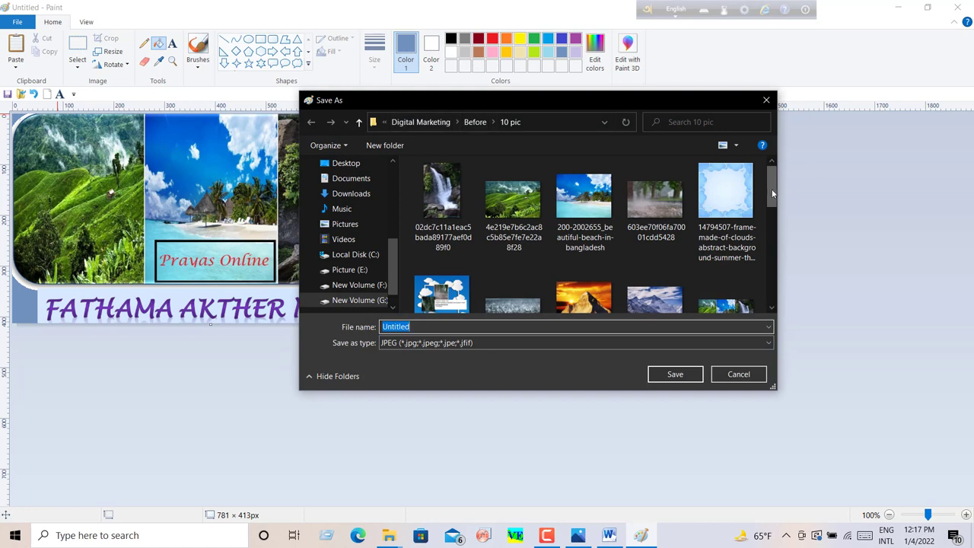
pyautogui.click(417, 327)
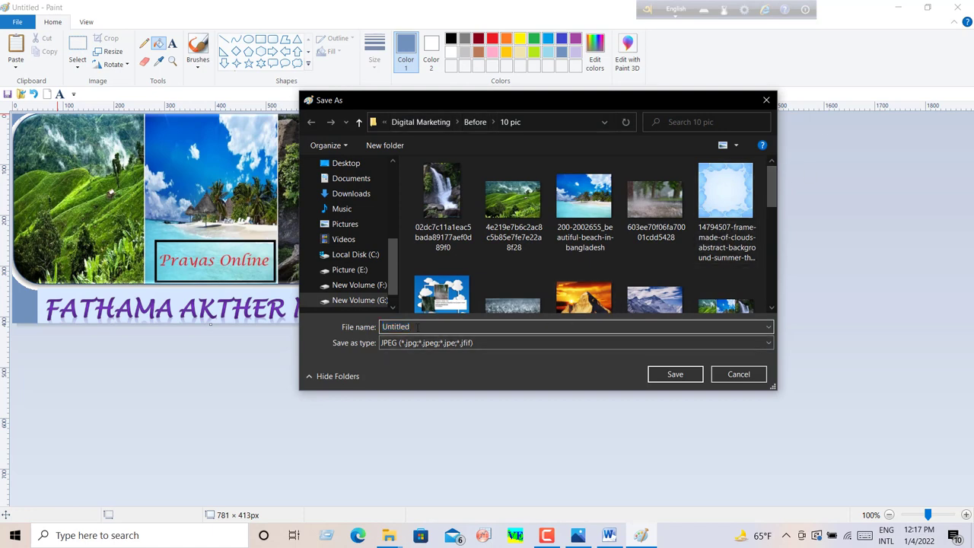
pyautogui.press('BackSpace')
pyautogui.press('BackSpace')
pyautogui.press('BackSpace')
pyautogui.press('BackSpace')
pyautogui.press('BackSpace')
pyautogui.press('BackSpace')
pyautogui.write('fram')
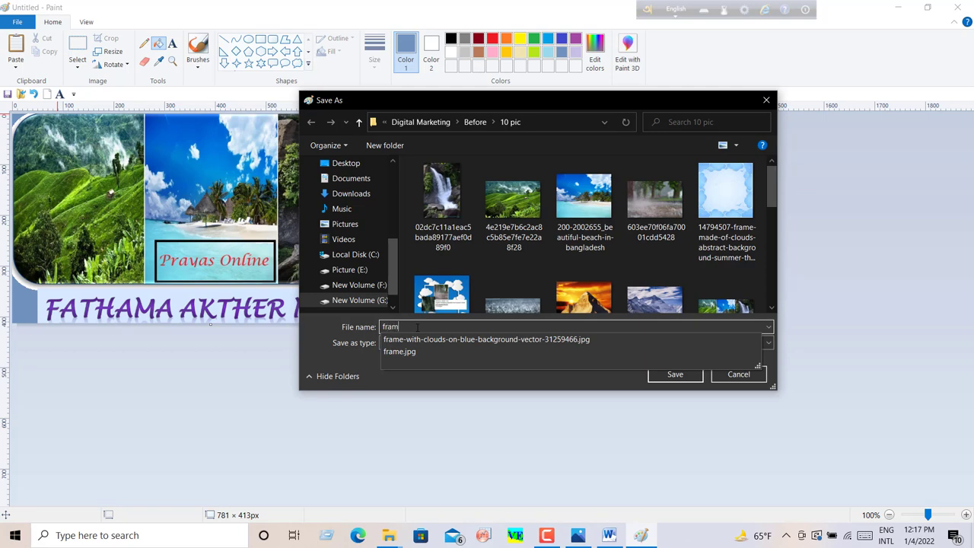
pyautogui.write('e 2')
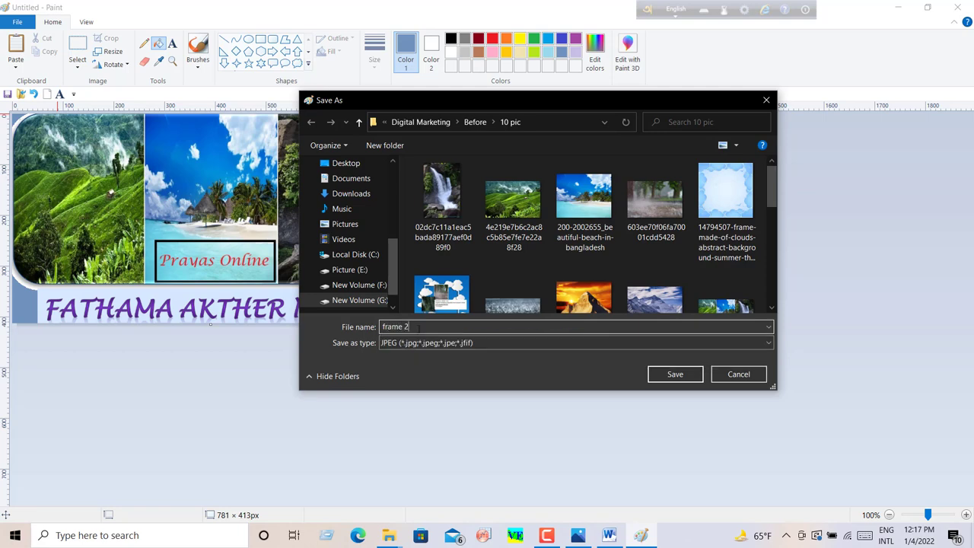
pyautogui.click(679, 375)
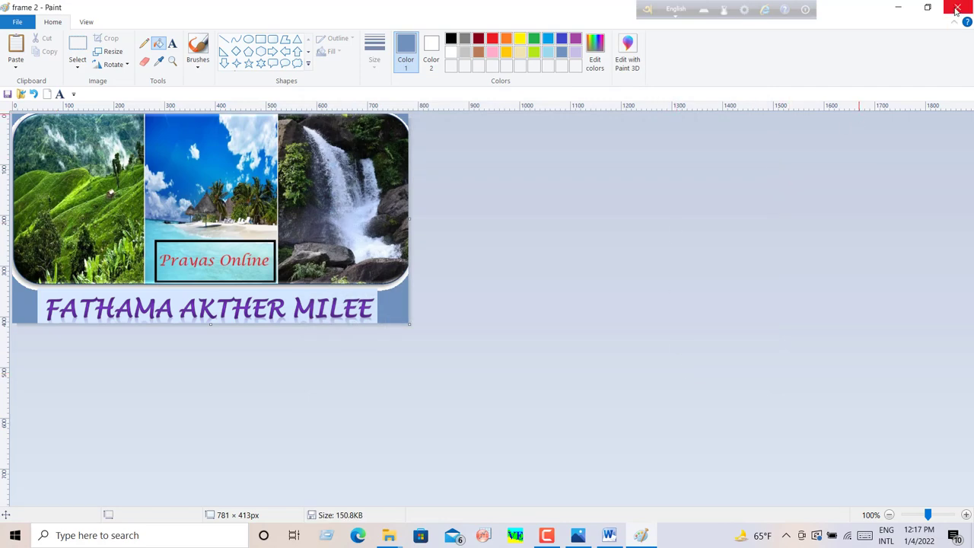
pyautogui.click(957, 9)
# Close the frame.jpg preview and open frame 2 from the 10 pic folder in Photos.
pyautogui.click(957, 10)
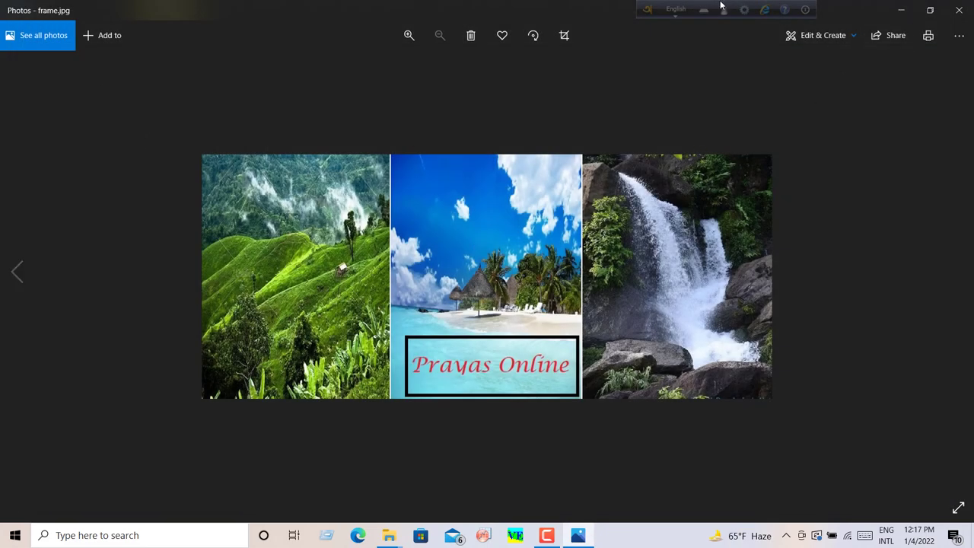
pyautogui.click(957, 12)
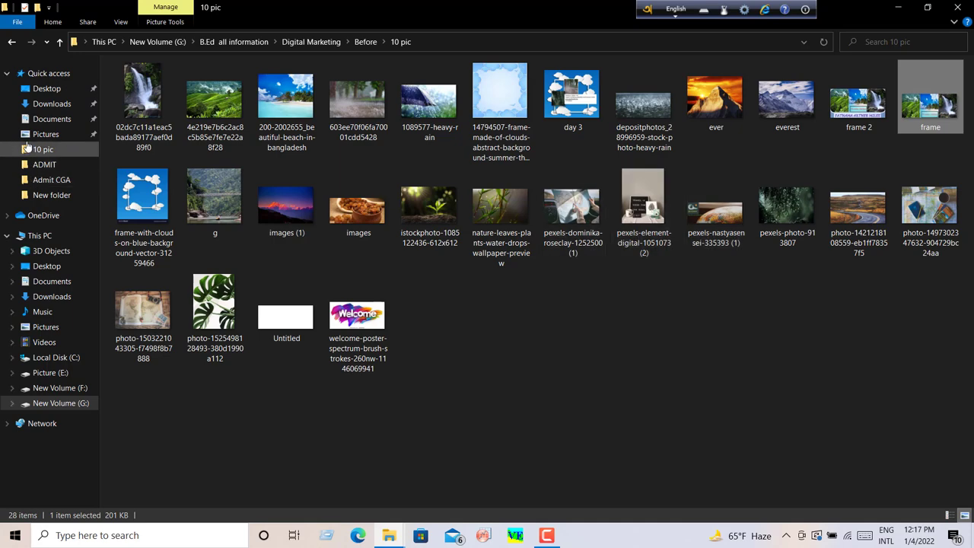
pyautogui.doubleClick(852, 103)
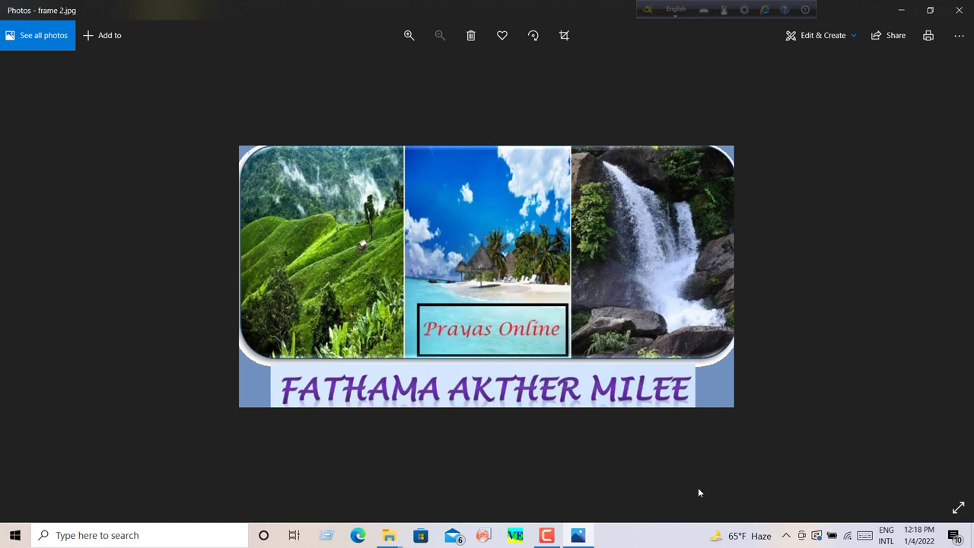
pyautogui.moveTo(547, 536)
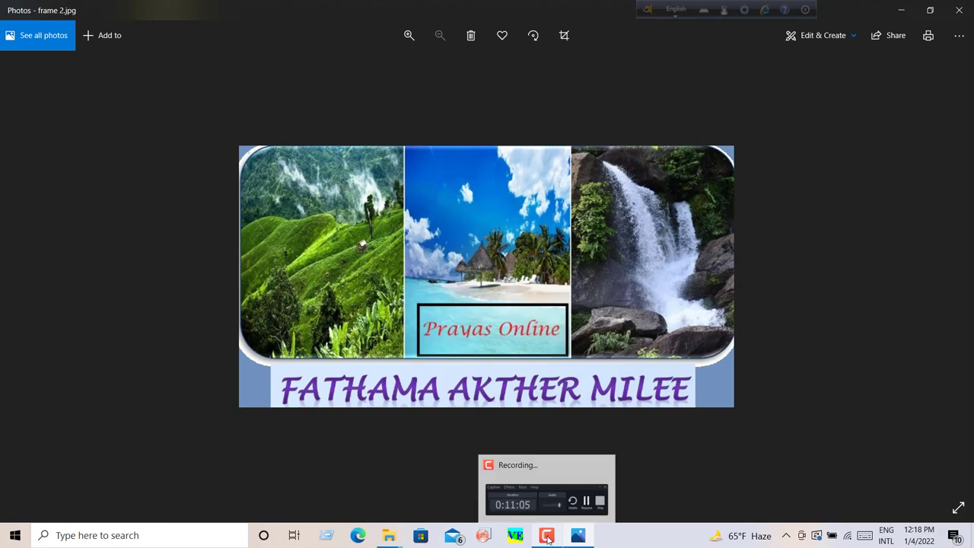
pyautogui.click(586, 502)
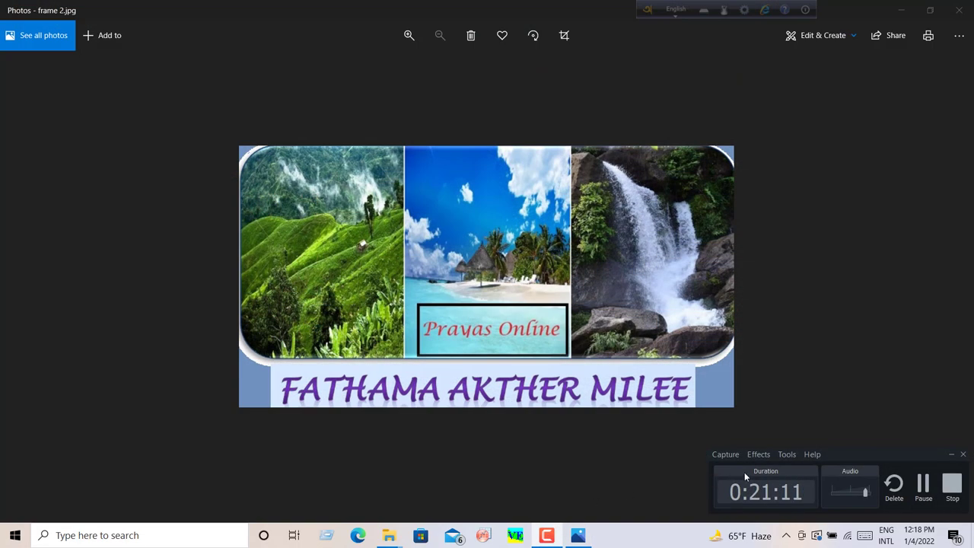